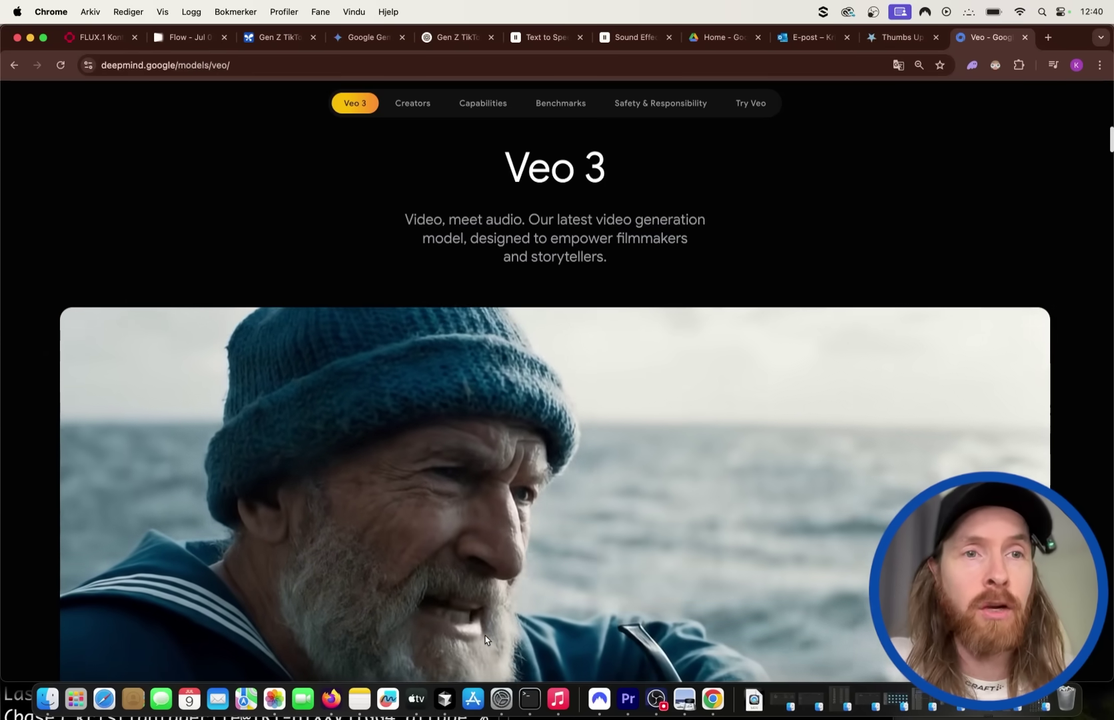
- Switch from Chrome to Cursor to view the veo3_update.md Flow update notes
{"action": "key", "text": "super+Tab"}
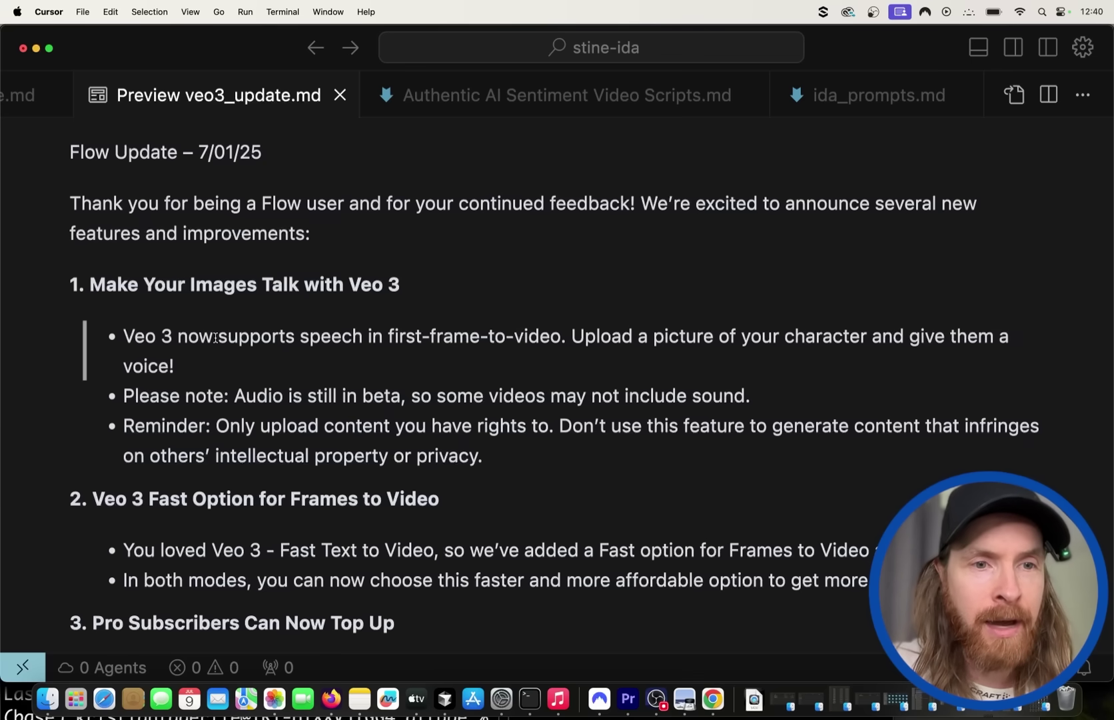
- Highlight the speech-in-first-frame, upload and Veo 3 Fast Option passages in the update notes
{"action": "left_click_drag", "start_coordinate": [310, 337], "coordinate": [565, 336]}
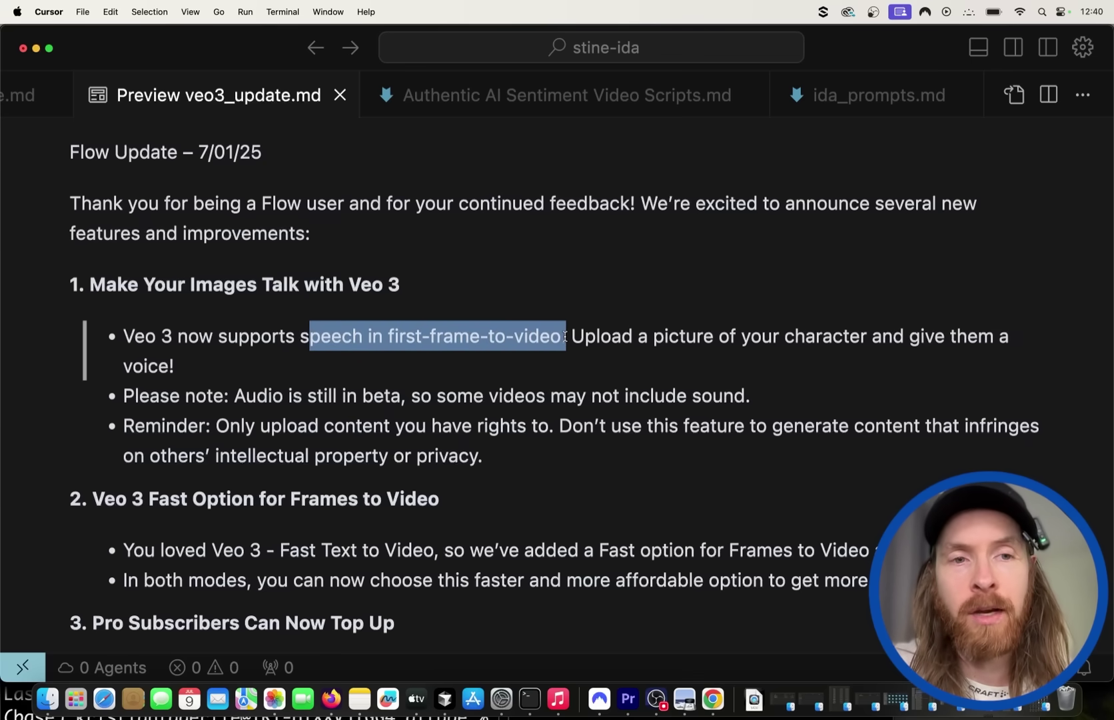
{"action": "left_click", "coordinate": [569, 366]}
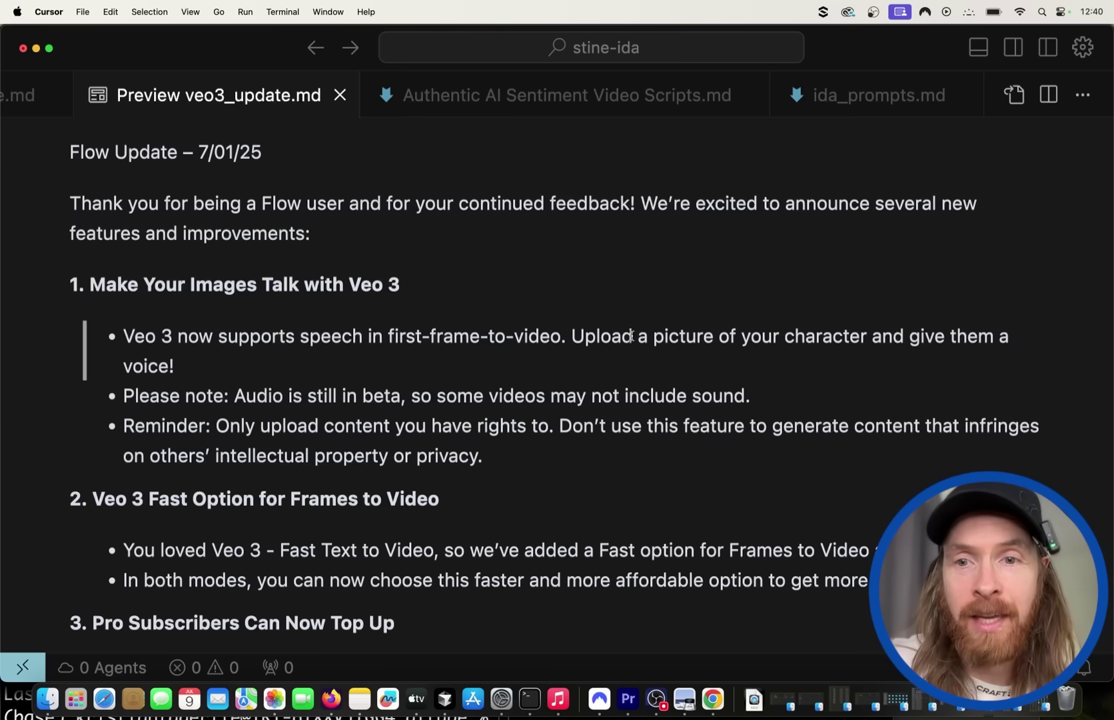
{"action": "left_click_drag", "start_coordinate": [599, 340], "coordinate": [753, 340]}
{"action": "left_click", "coordinate": [829, 384]}
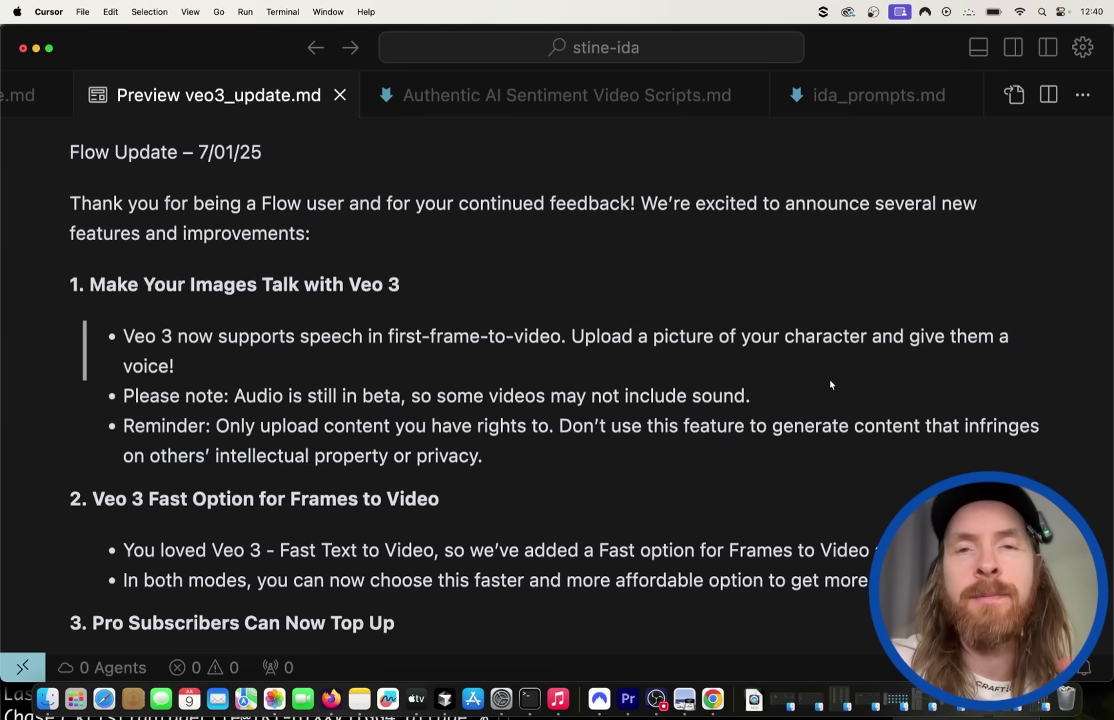
{"action": "scroll", "coordinate": [551, 373], "scroll_direction": "down", "scroll_amount": 5}
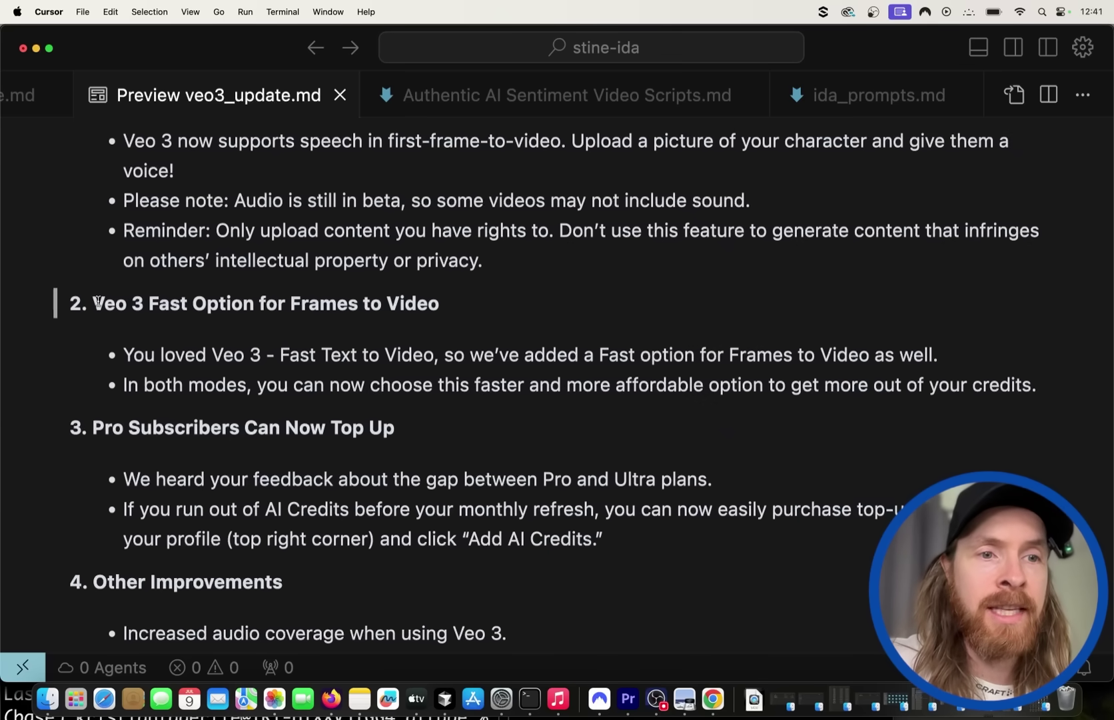
{"action": "left_click_drag", "start_coordinate": [97, 301], "coordinate": [247, 303]}
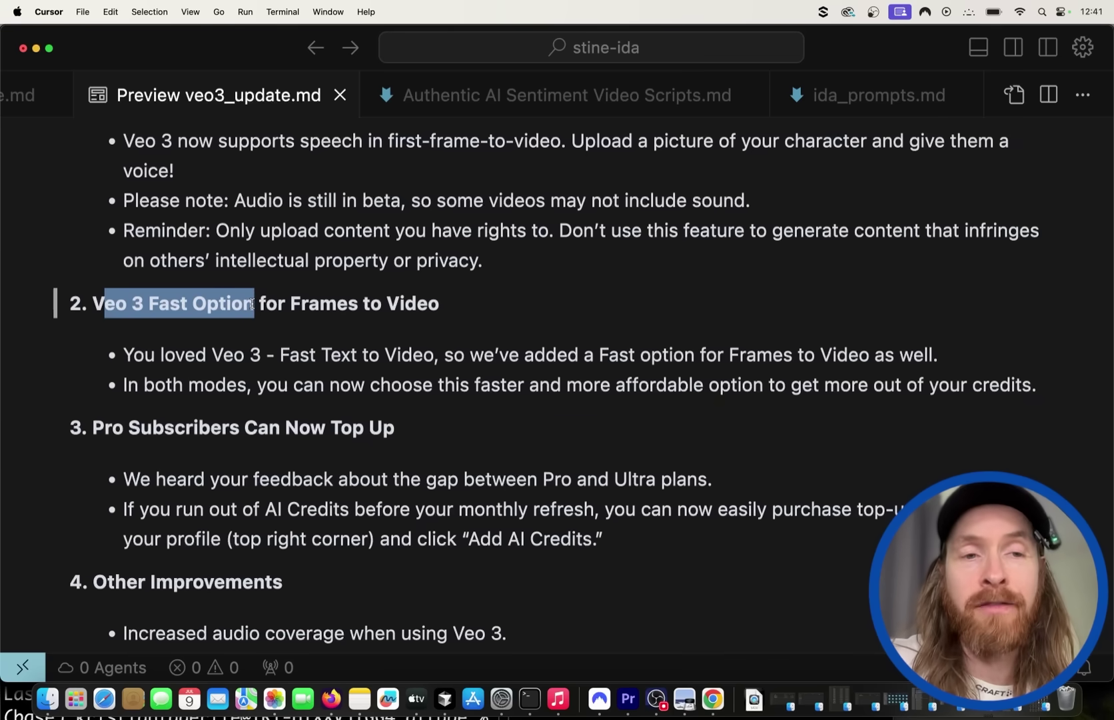
{"action": "left_click", "coordinate": [459, 309]}
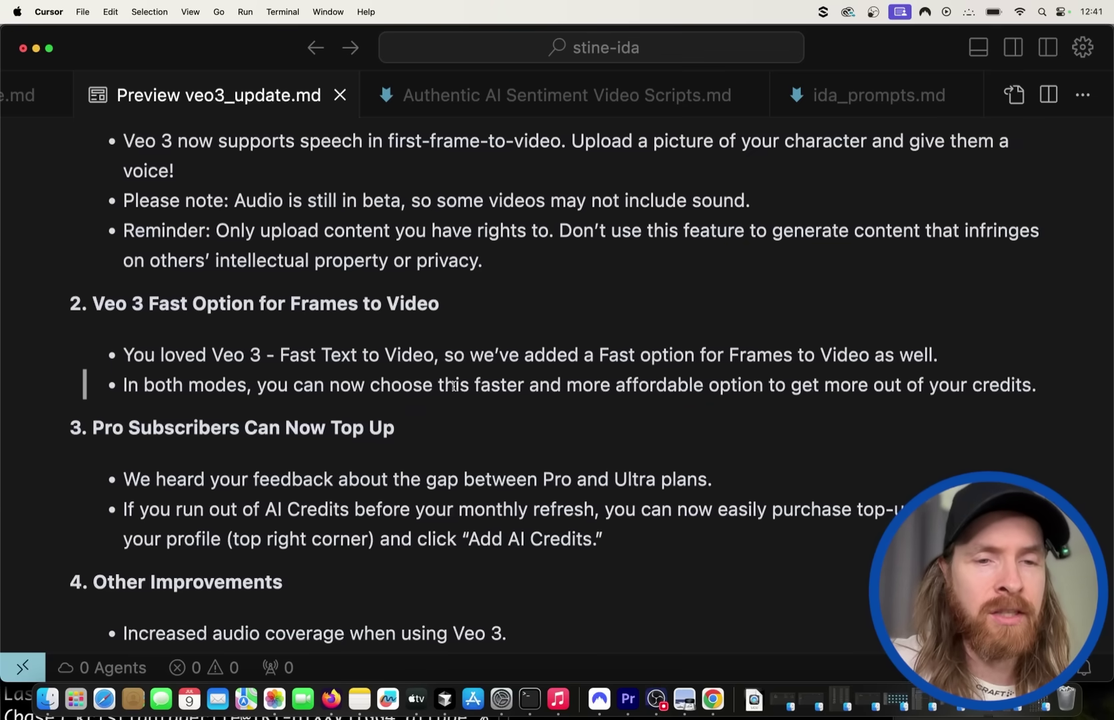
- Highlight the fewer-subtitles and bug-fix points, then return to the Flow project in Chrome
{"action": "scroll", "coordinate": [454, 421], "scroll_direction": "down", "scroll_amount": 2}
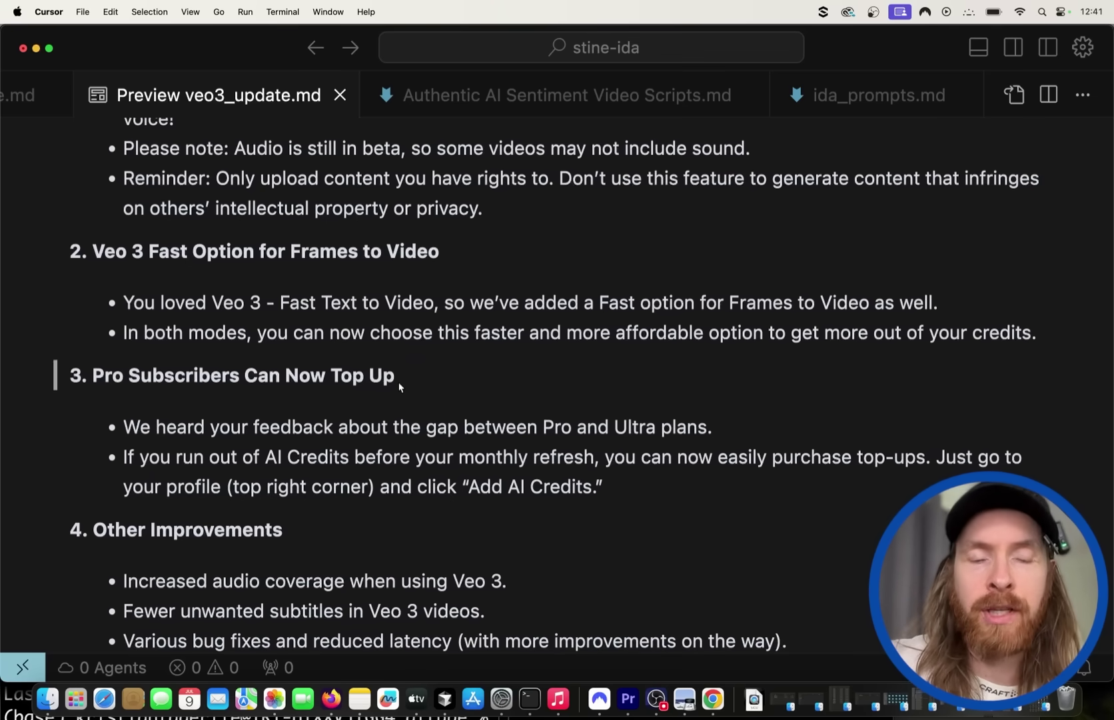
{"action": "scroll", "coordinate": [400, 387], "scroll_direction": "down", "scroll_amount": 5}
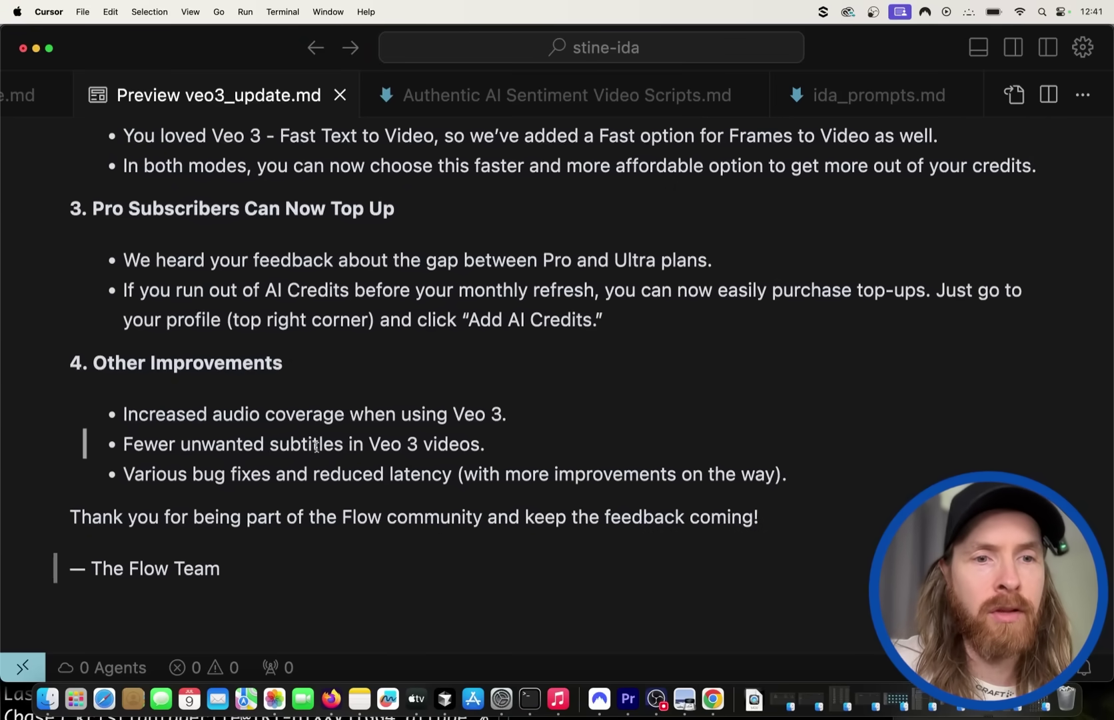
{"action": "left_click_drag", "start_coordinate": [124, 441], "coordinate": [341, 441]}
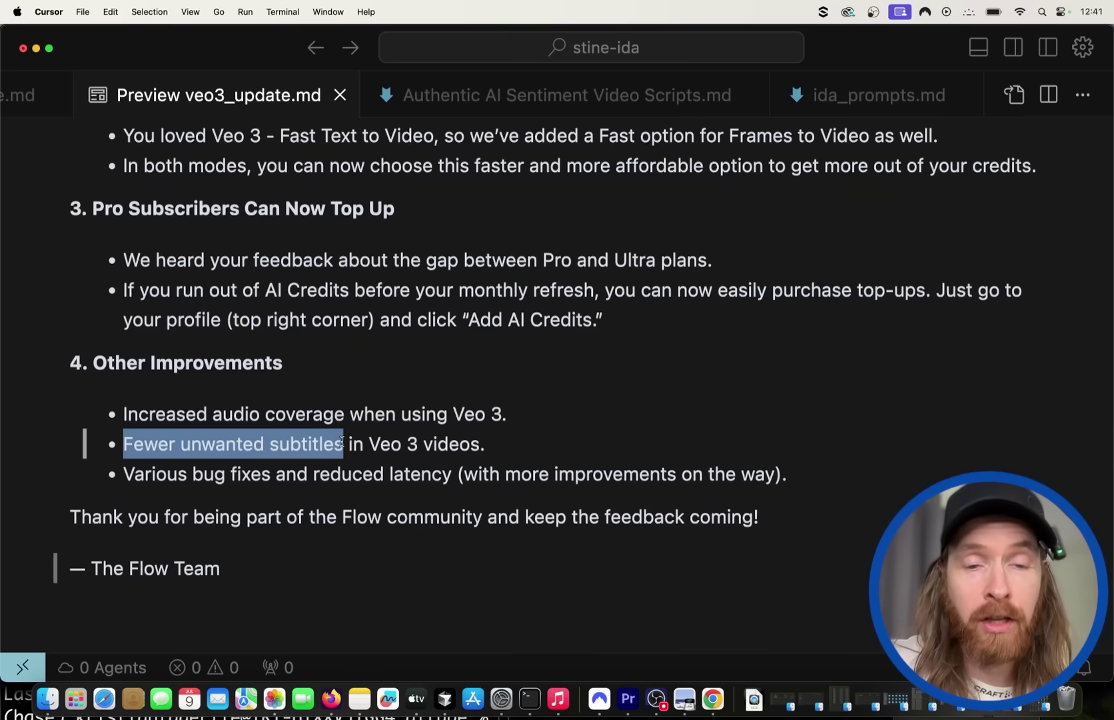
{"action": "left_click_drag", "start_coordinate": [187, 470], "coordinate": [455, 469]}
{"action": "left_click", "coordinate": [565, 448]}
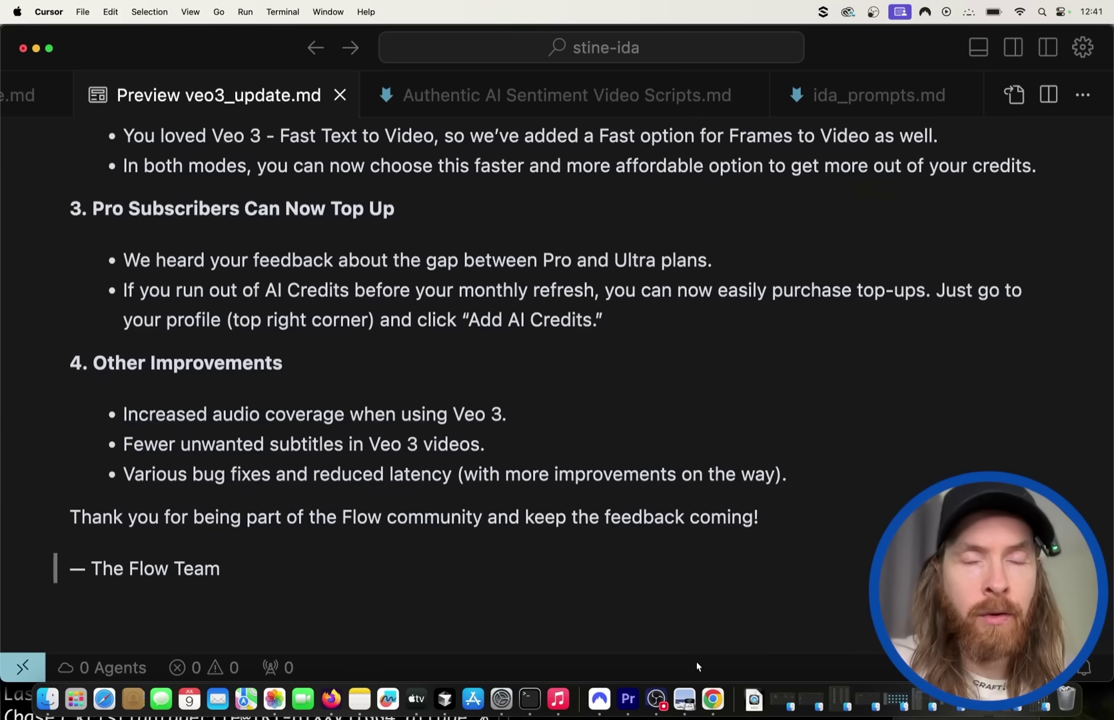
{"action": "left_click", "coordinate": [713, 698]}
{"action": "left_click", "coordinate": [205, 41]}
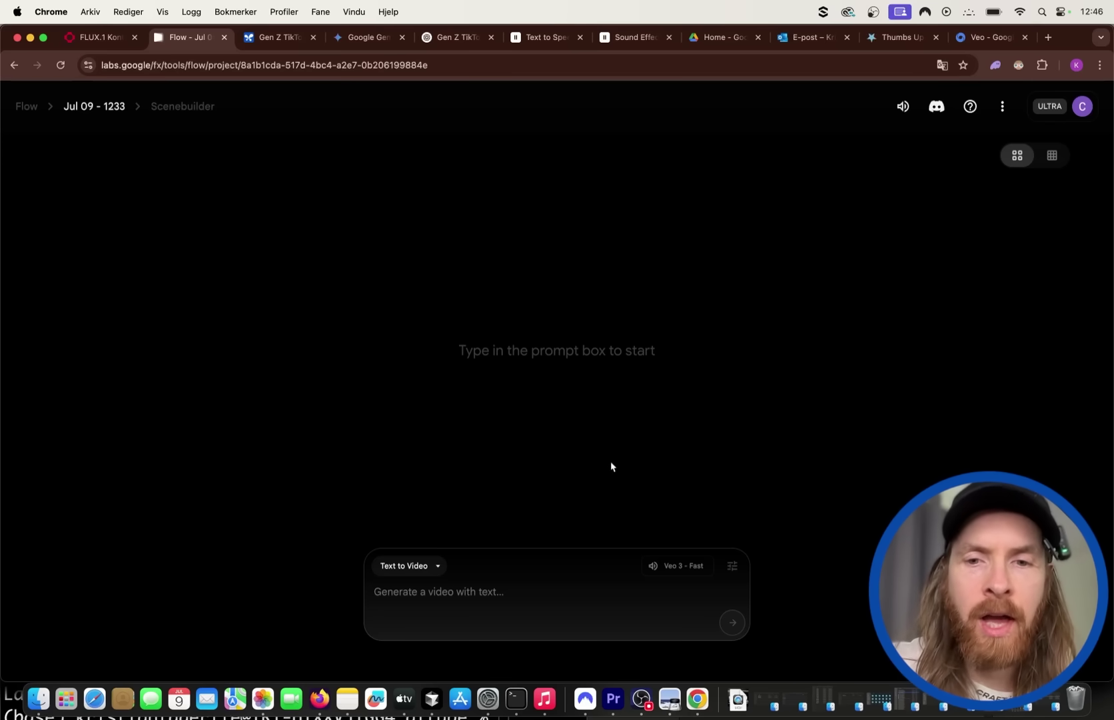
- Switch the prompt box to Frames to Video, keeping Veo 3 - Fast as the model
{"action": "scroll", "coordinate": [553, 537], "scroll_direction": "up", "scroll_amount": 5}
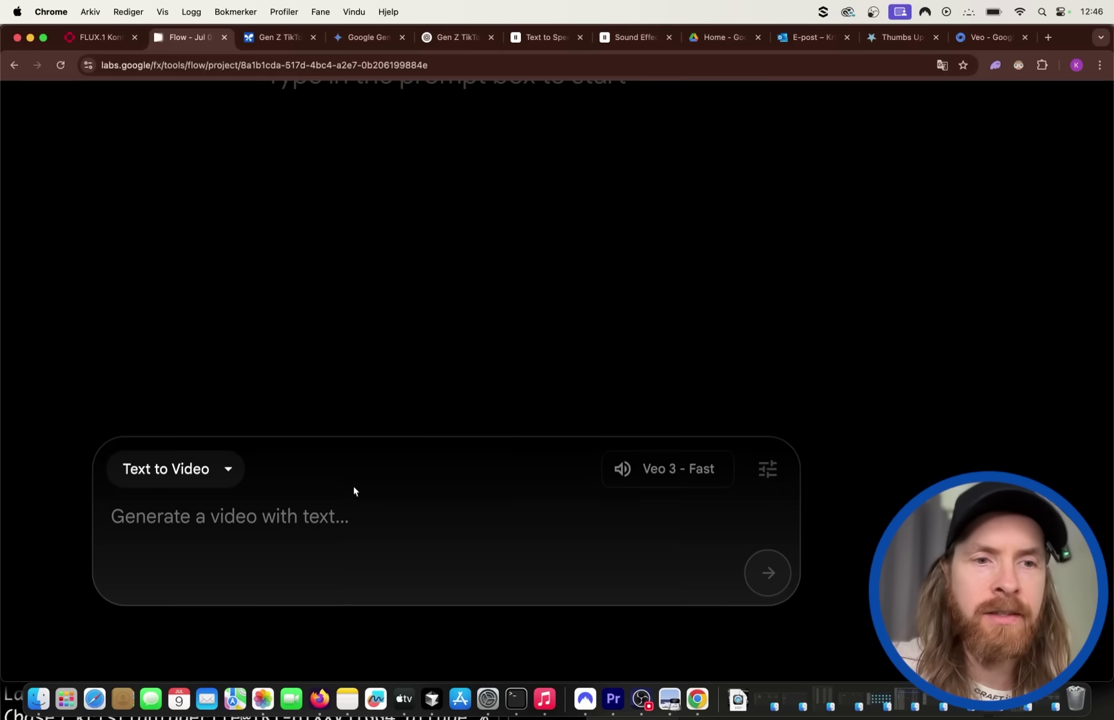
{"action": "left_click", "coordinate": [229, 470]}
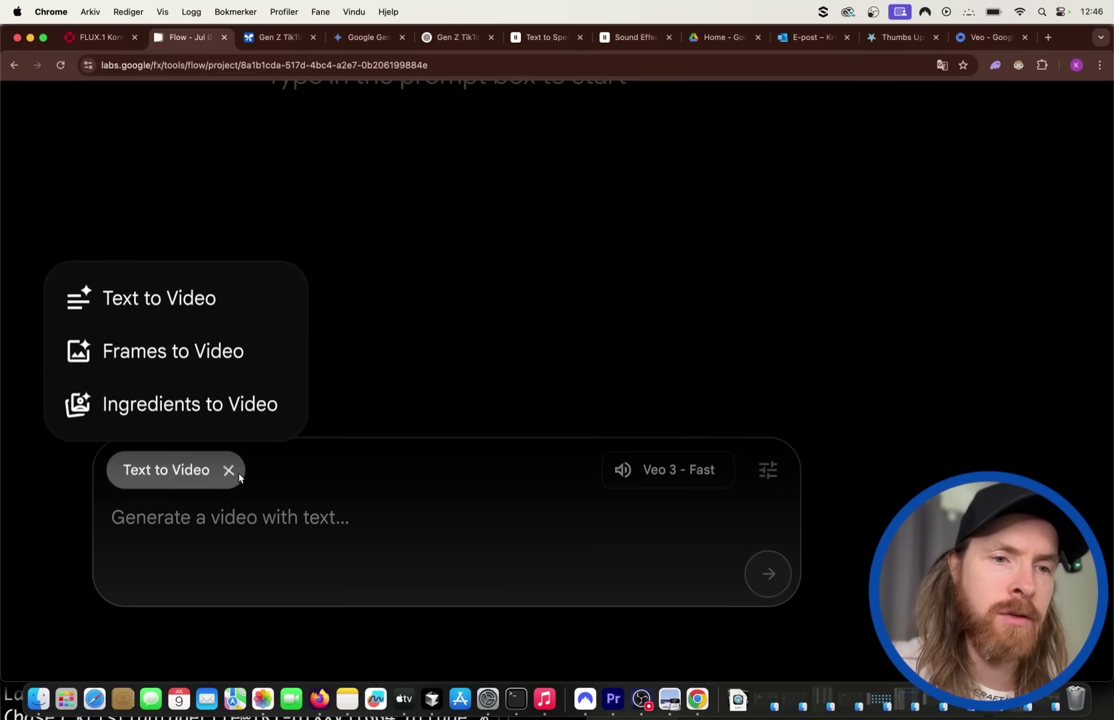
{"action": "left_click", "coordinate": [220, 361]}
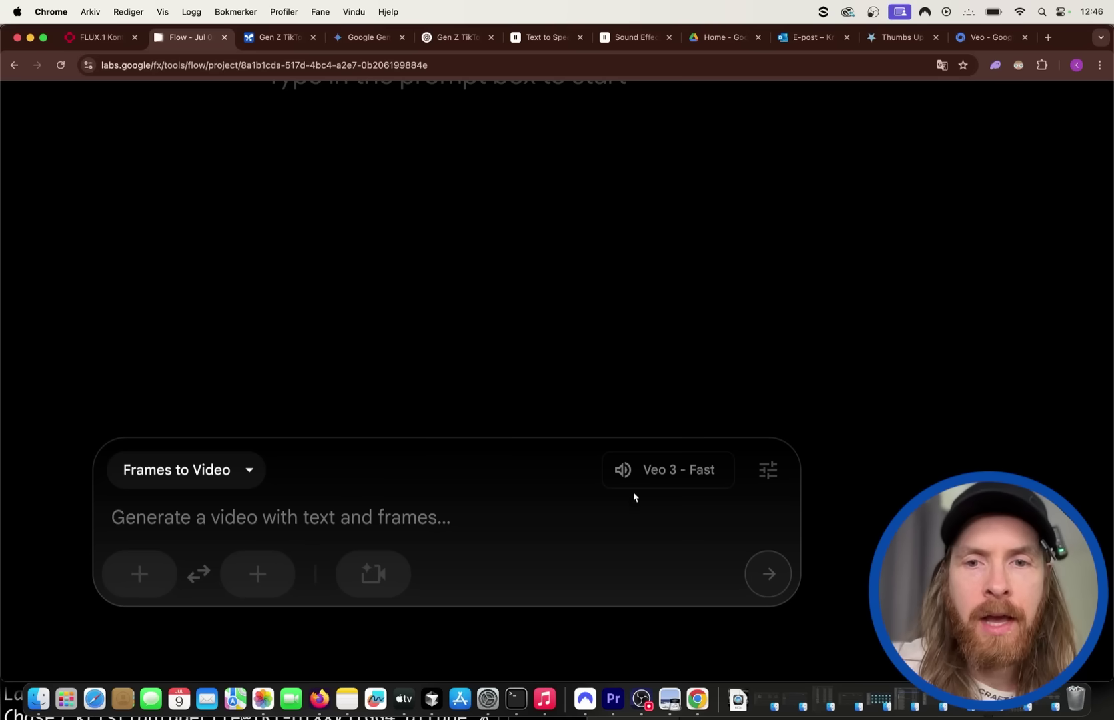
{"action": "left_click", "coordinate": [768, 469]}
{"action": "left_click", "coordinate": [733, 334]}
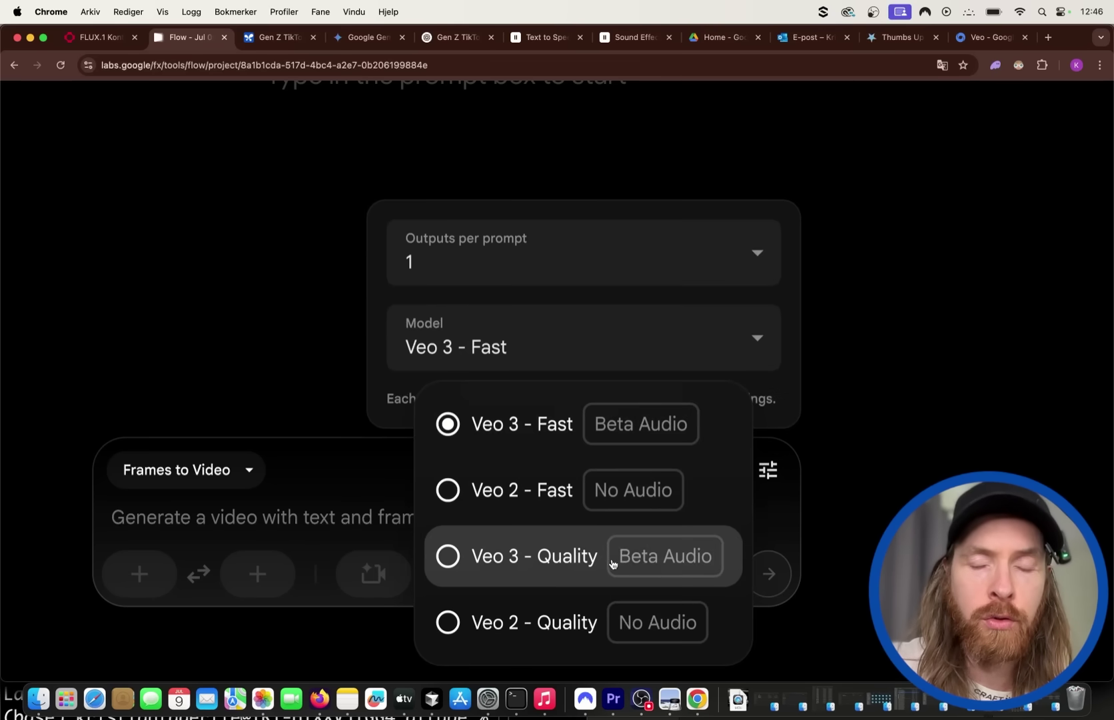
{"action": "left_click", "coordinate": [539, 427]}
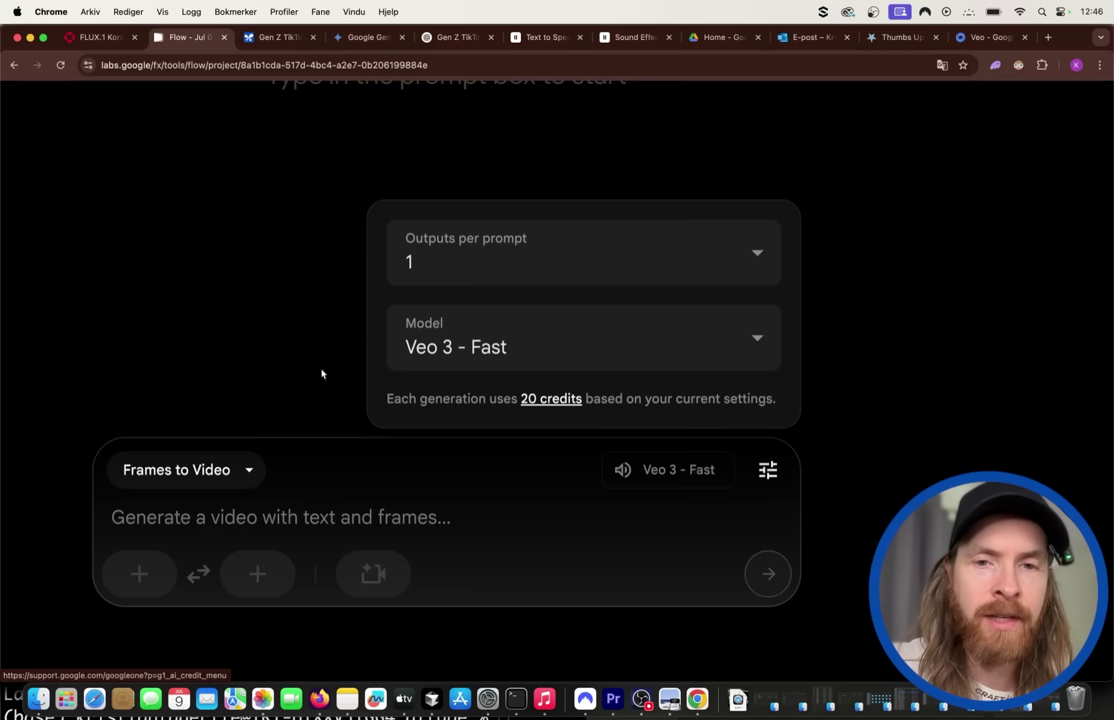
{"action": "left_click", "coordinate": [274, 357]}
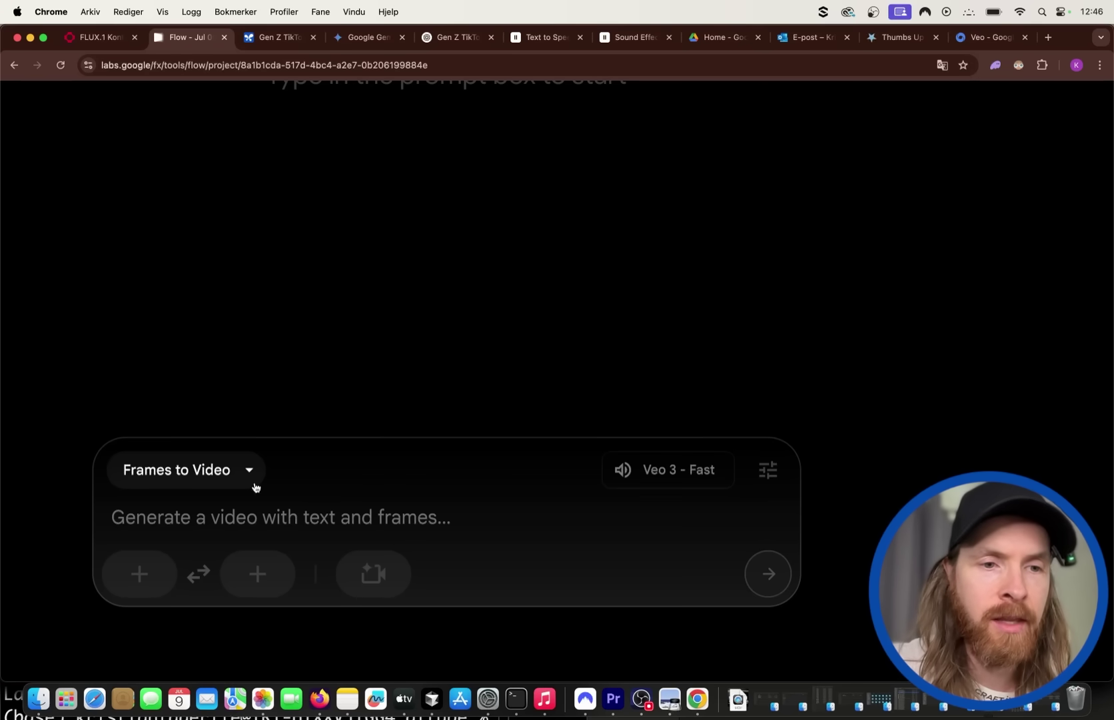
- Search for the stage photo JPEG, upload it as the first frame and confirm the crop
{"action": "left_click", "coordinate": [138, 577]}
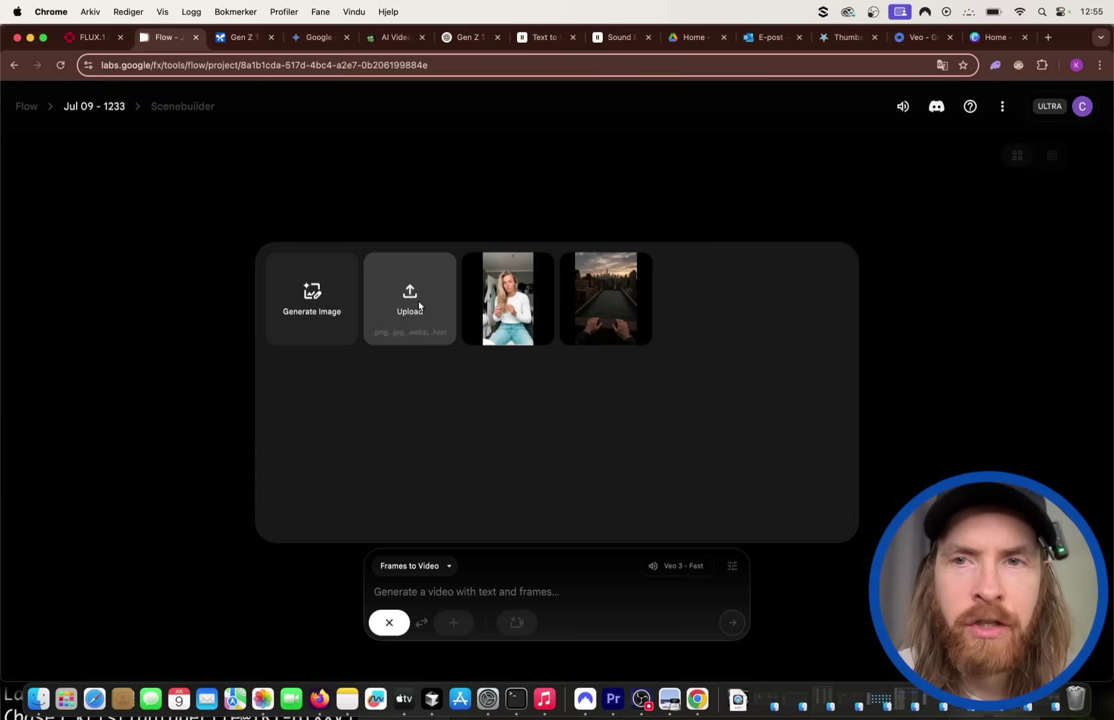
{"action": "left_click", "coordinate": [417, 309]}
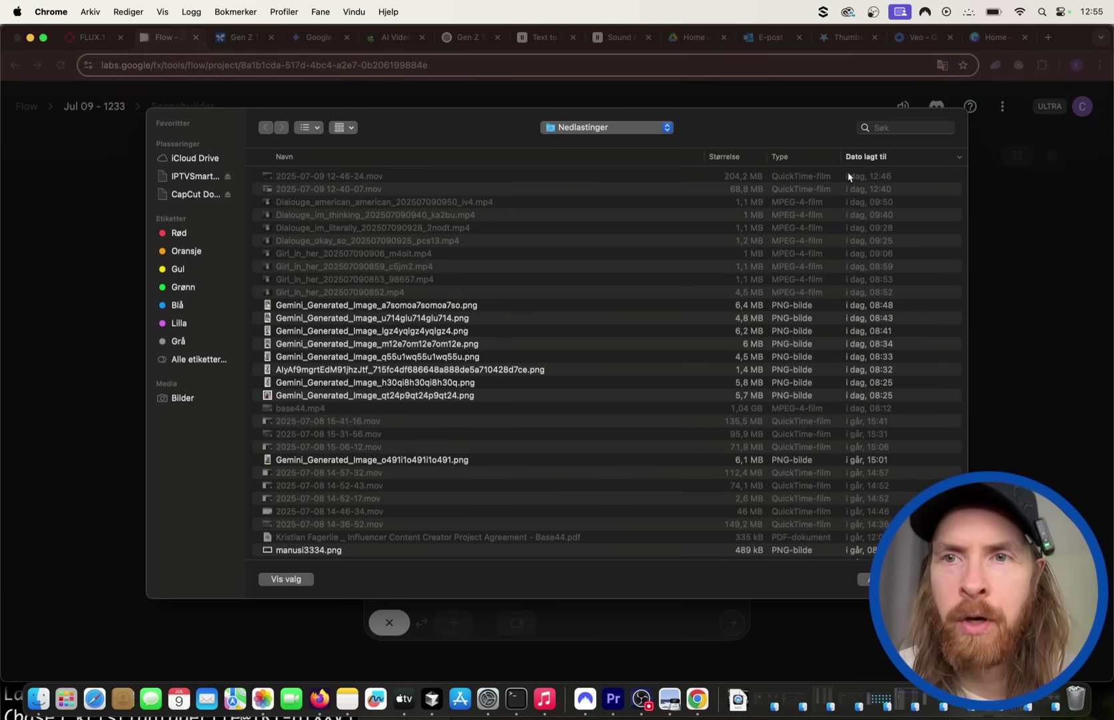
{"action": "left_click", "coordinate": [887, 128]}
{"action": "type", "text": "KRIS3"}
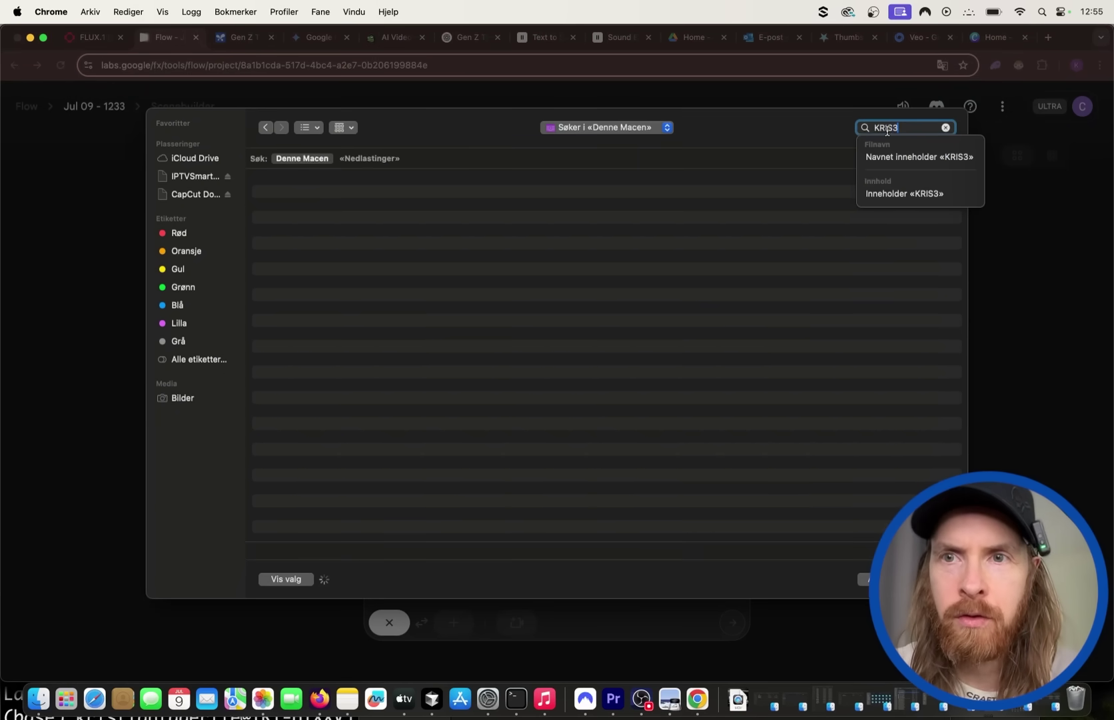
{"action": "key", "text": "BackSpace"}
{"action": "type", "text": "2.J"}
{"action": "key", "text": "BackSpace"}
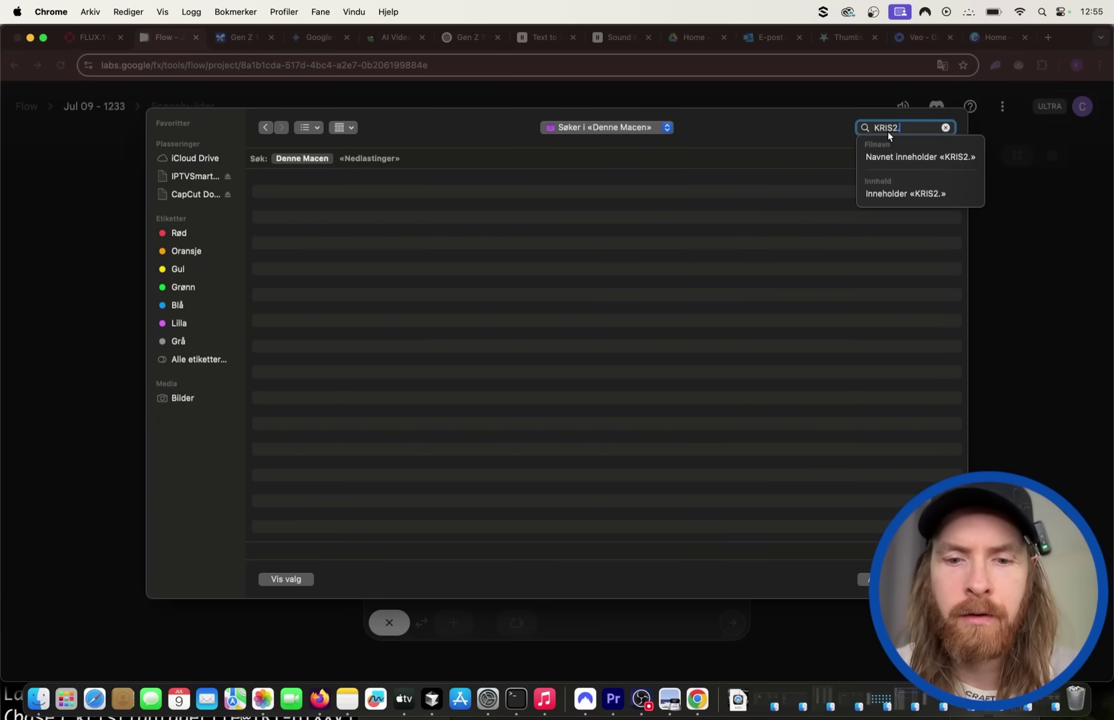
{"action": "type", "text": "JPEG"}
{"action": "double_click", "coordinate": [453, 195]}
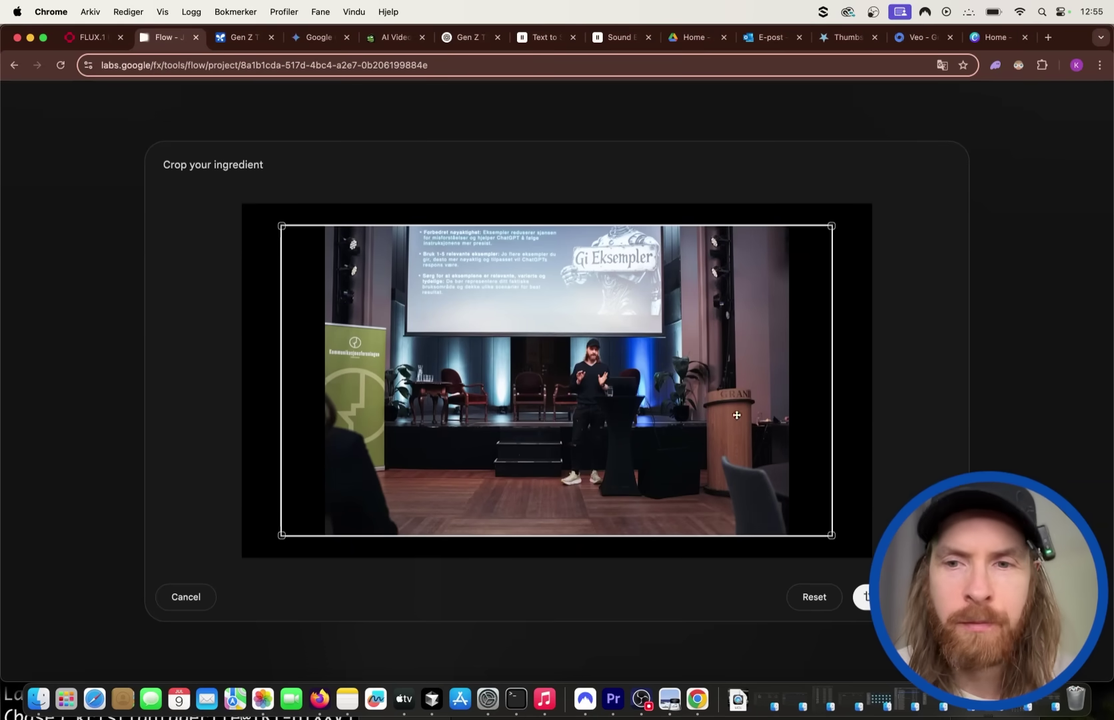
{"action": "left_click", "coordinate": [861, 596]}
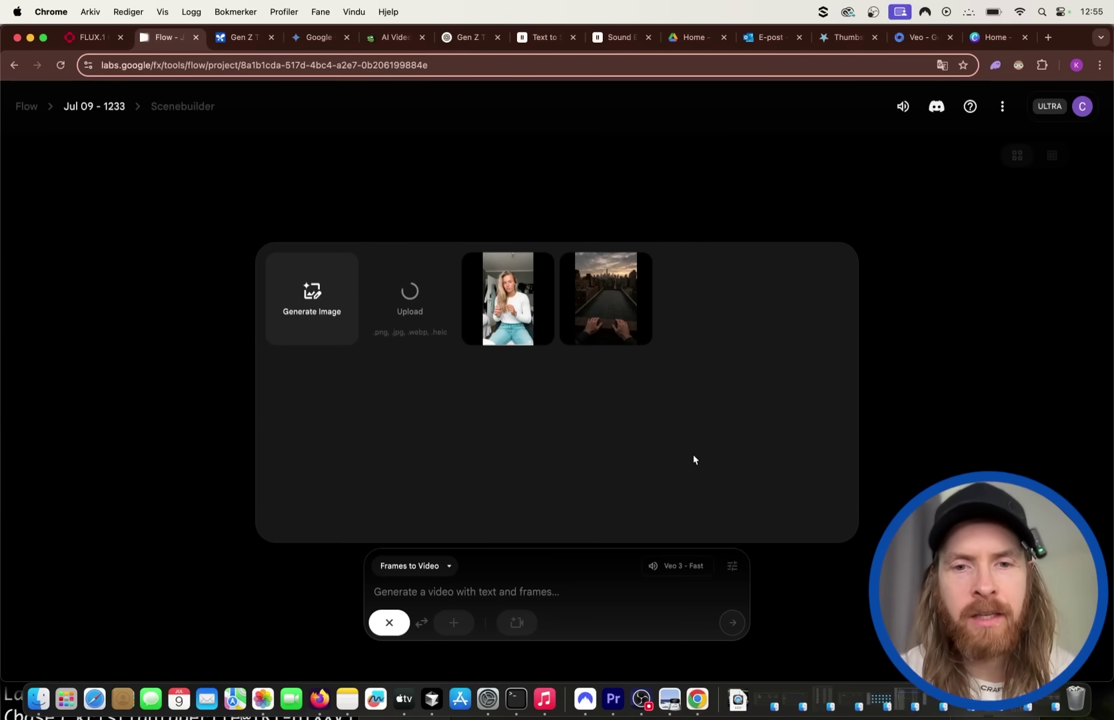
{"action": "left_click", "coordinate": [487, 591]}
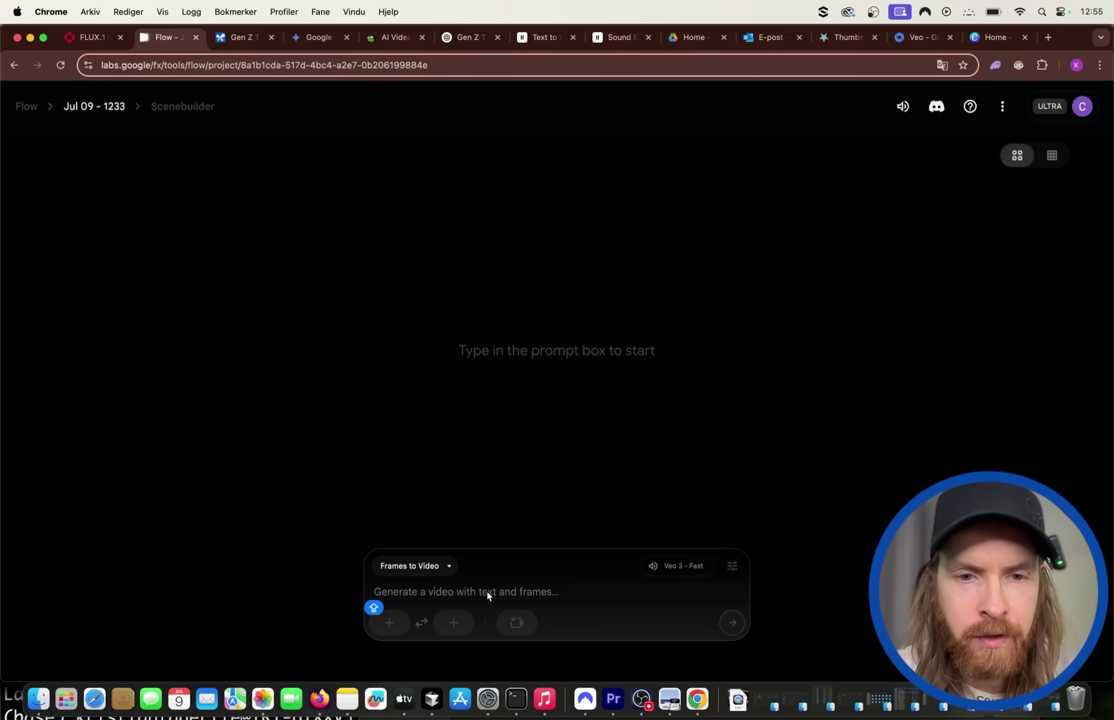
- Paste the Claude Code dialogue prompt and generate the video from the stage photo
{"action": "type", "text": "dialogue: I think Claude Code is the best Agentic AI coder at the moment, so that is what i prefer to use, natural body language"}
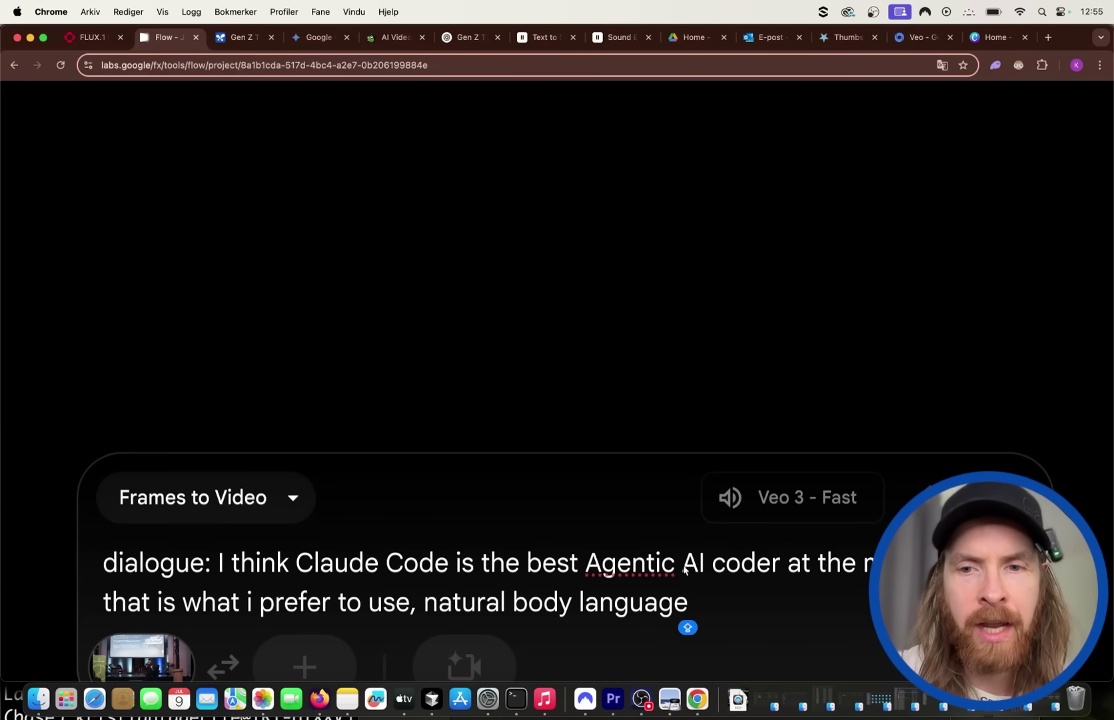
{"action": "mouse_move", "coordinate": [385, 631]}
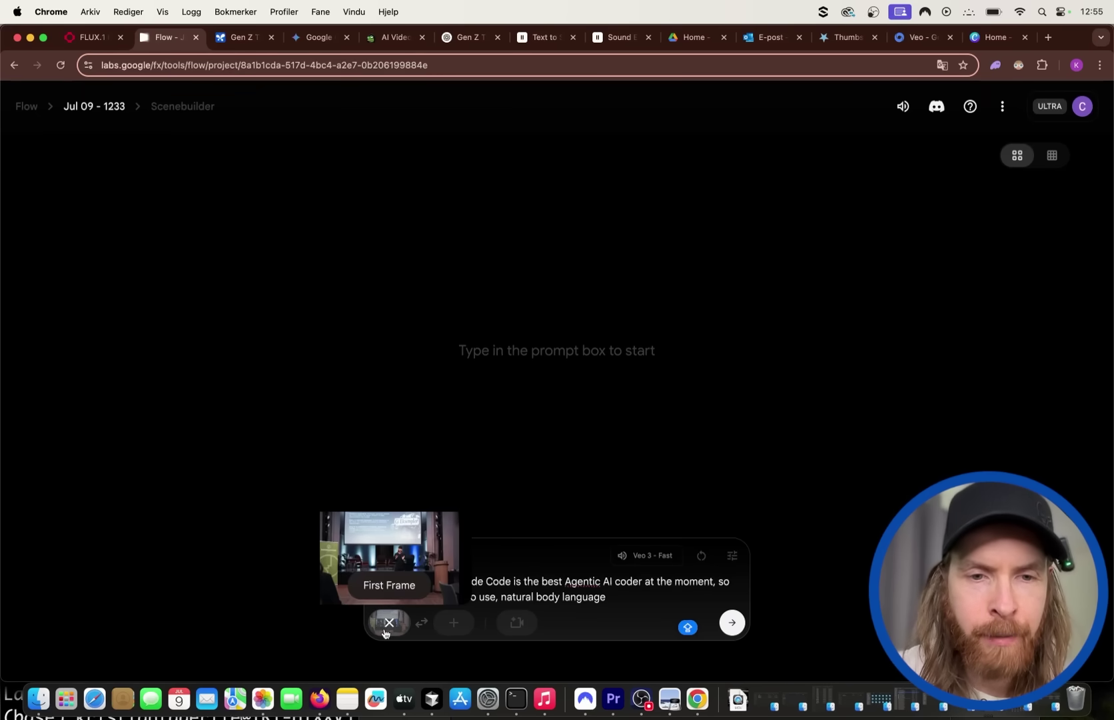
{"action": "left_click", "coordinate": [733, 625]}
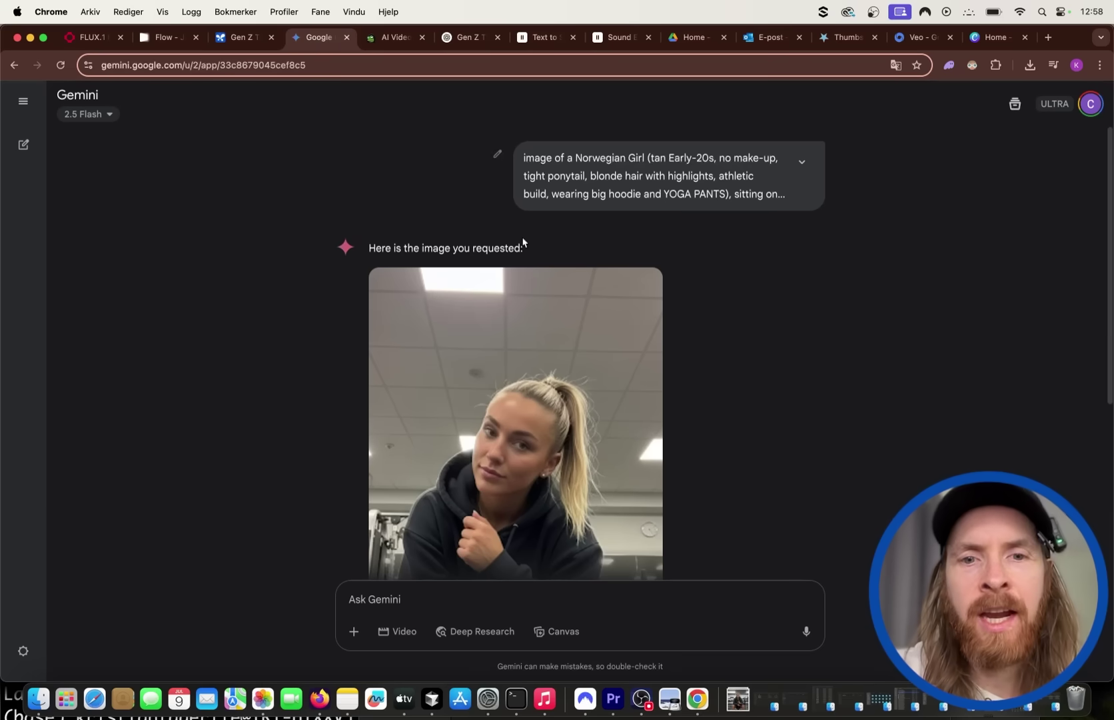
- Download the Gemini gym photo at full size, then return to the Flow project tab
{"action": "scroll", "coordinate": [616, 306], "scroll_direction": "down", "scroll_amount": 3}
{"action": "scroll", "coordinate": [595, 335], "scroll_direction": "up", "scroll_amount": 3}
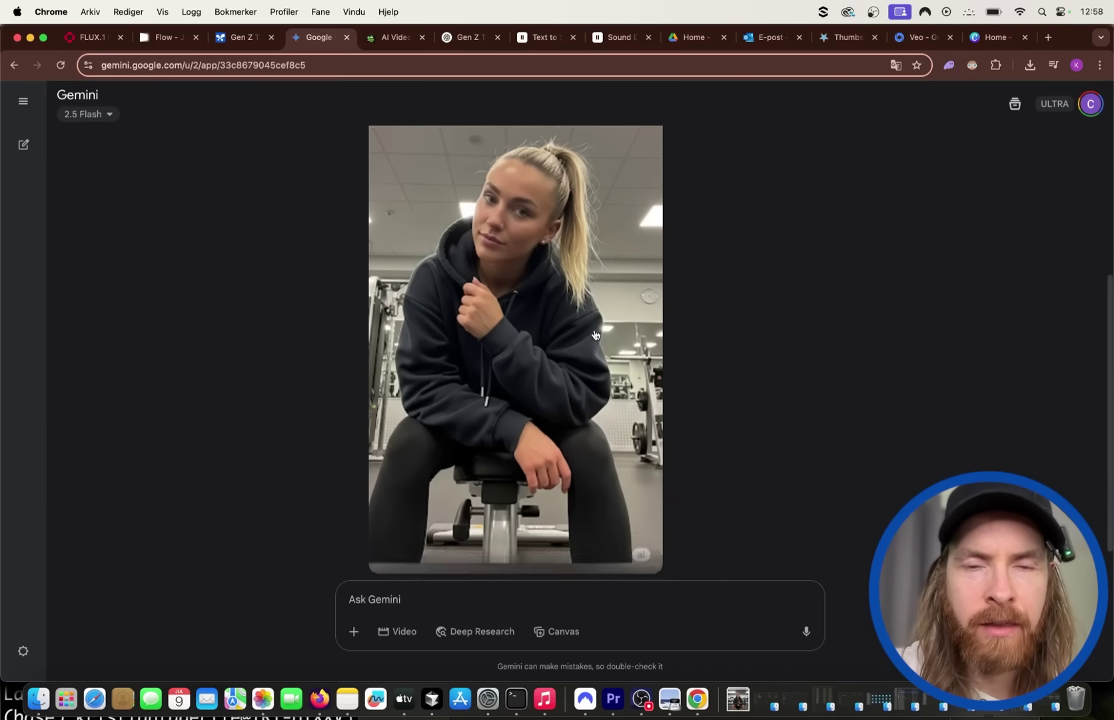
{"action": "scroll", "coordinate": [546, 323], "scroll_direction": "down", "scroll_amount": 3}
{"action": "scroll", "coordinate": [548, 325], "scroll_direction": "up", "scroll_amount": 3}
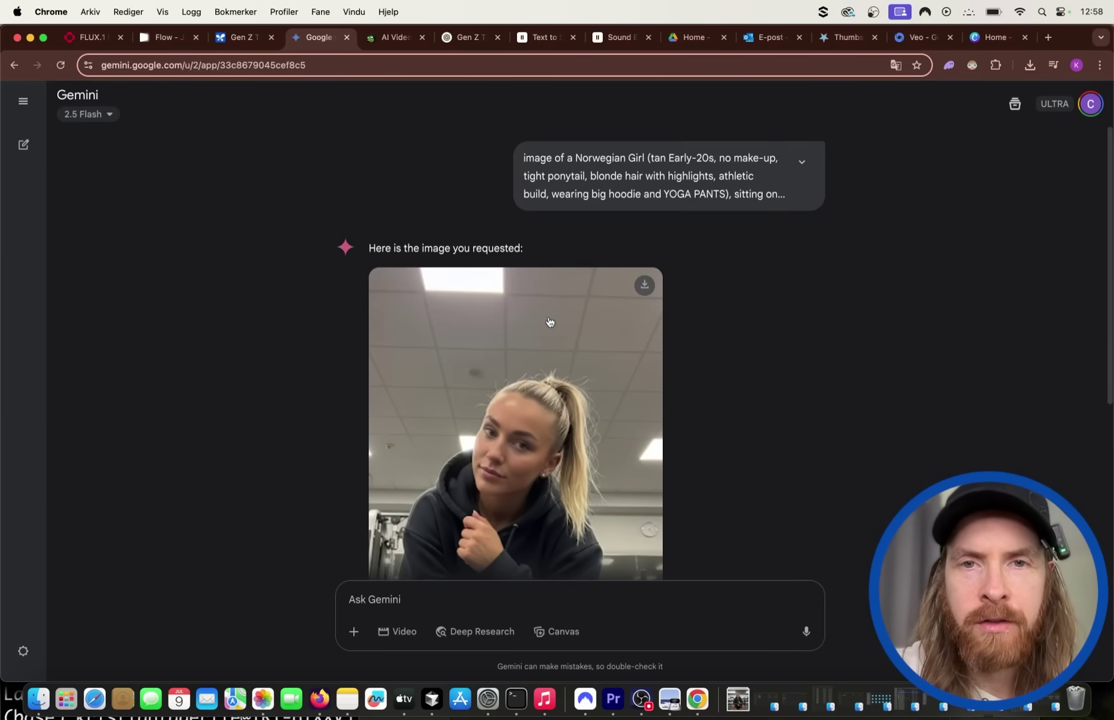
{"action": "left_click", "coordinate": [644, 286]}
{"action": "scroll", "coordinate": [477, 357], "scroll_direction": "down", "scroll_amount": 5}
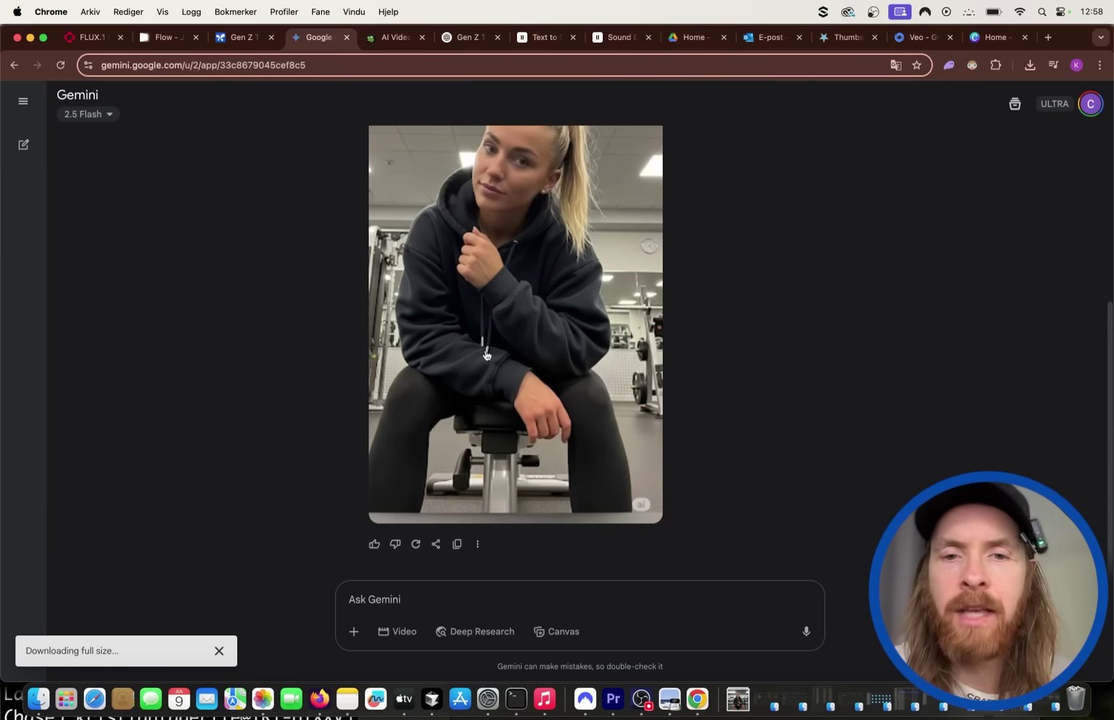
{"action": "scroll", "coordinate": [505, 335], "scroll_direction": "up", "scroll_amount": 3}
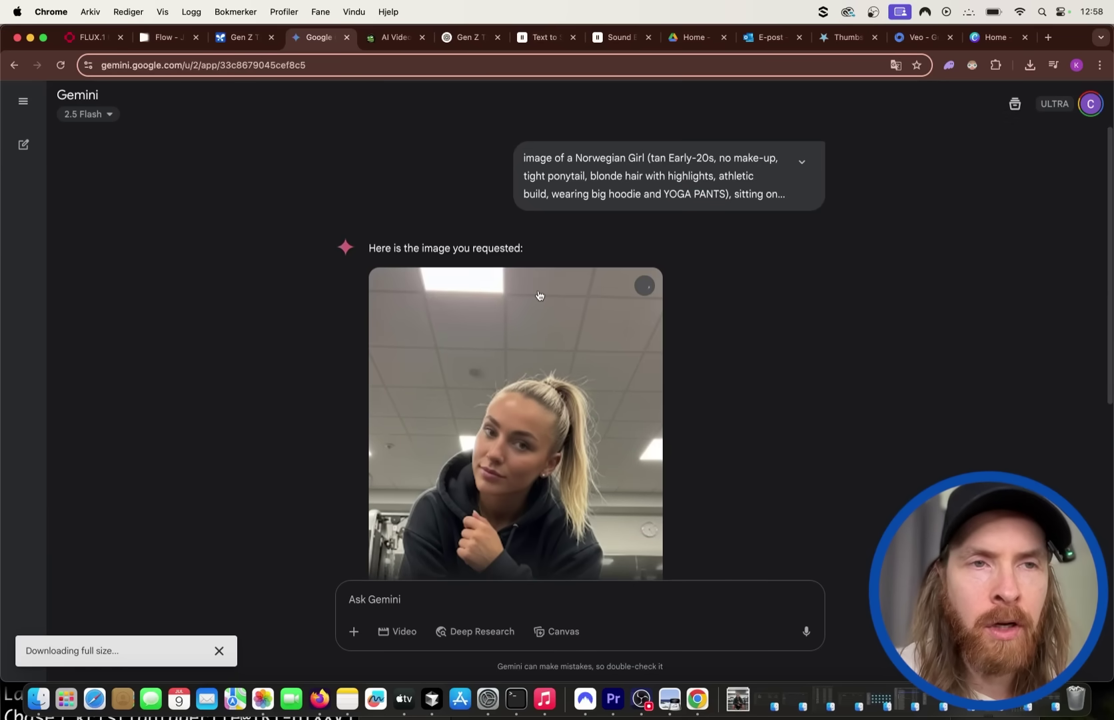
{"action": "scroll", "coordinate": [559, 279], "scroll_direction": "down", "scroll_amount": 5}
{"action": "scroll", "coordinate": [539, 269], "scroll_direction": "up", "scroll_amount": 5}
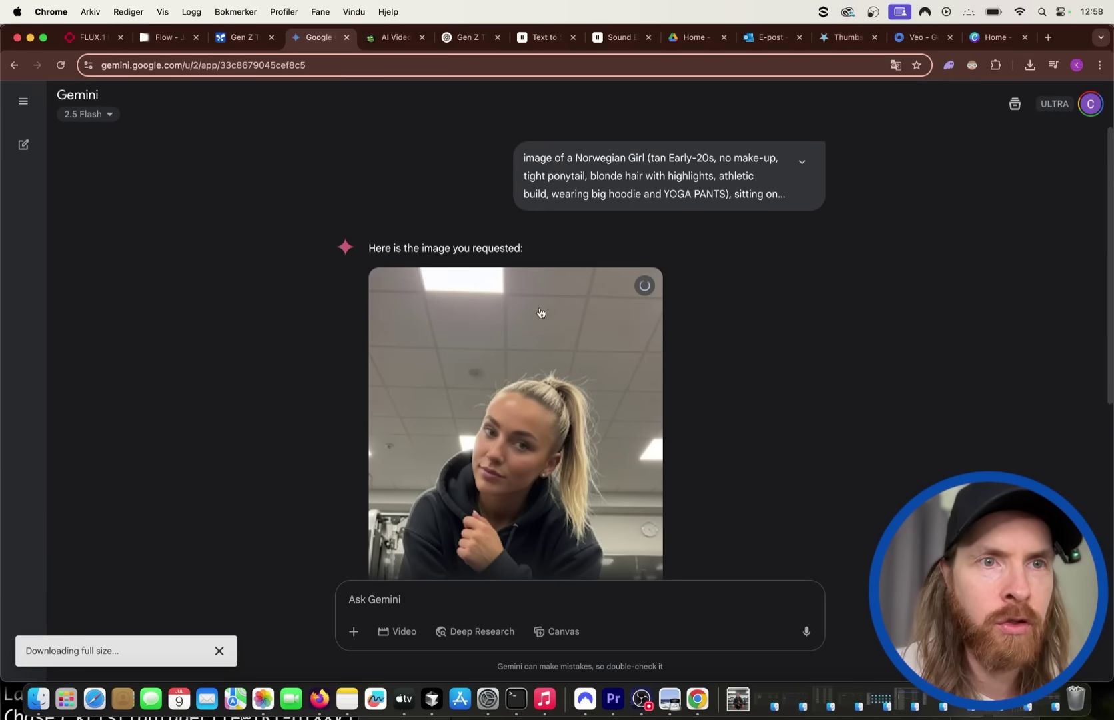
{"action": "scroll", "coordinate": [552, 341], "scroll_direction": "down", "scroll_amount": 5}
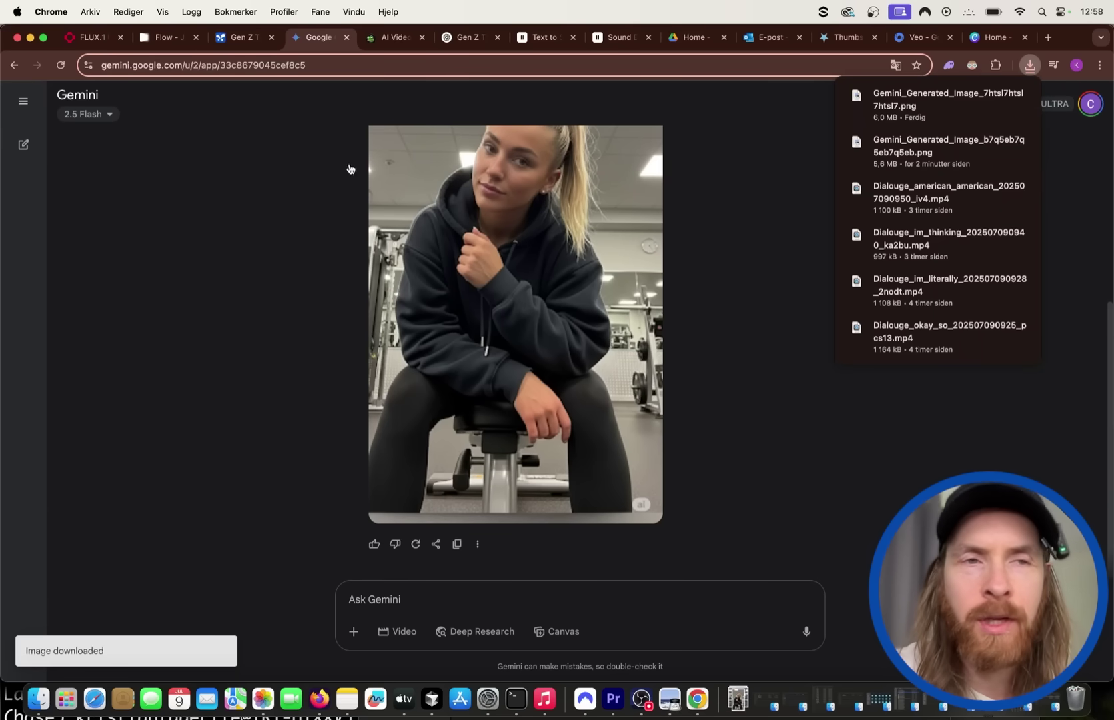
{"action": "left_click", "coordinate": [164, 38]}
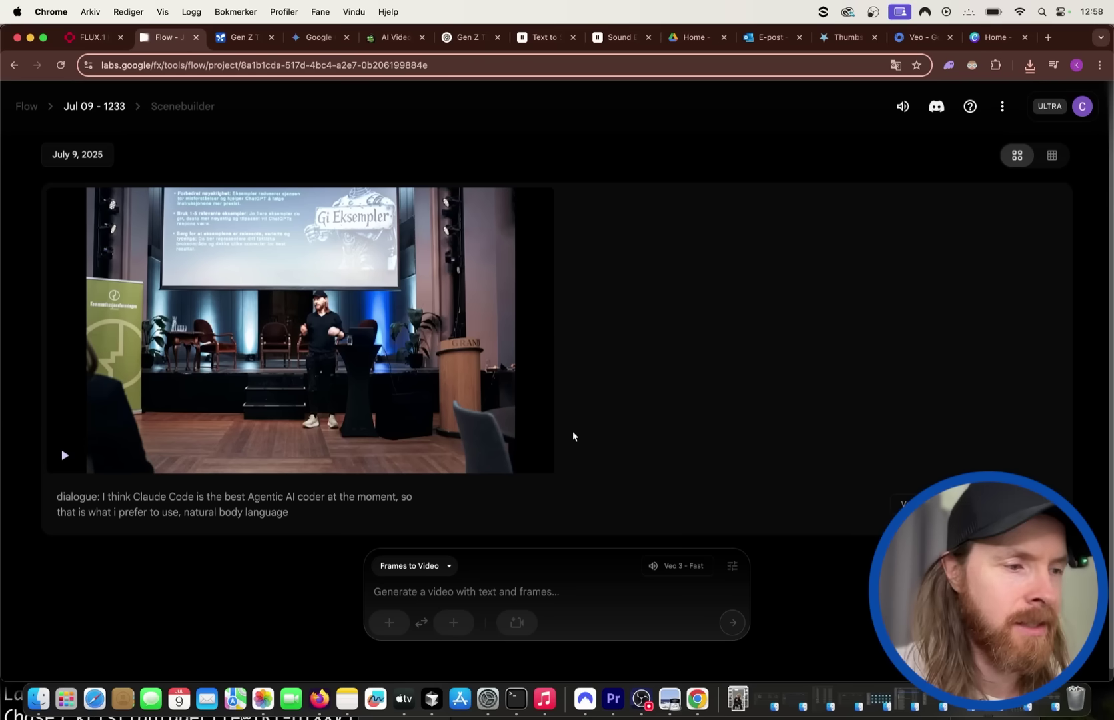
- Play the 8-second Claude Code clip full screen, pause and exit, then go to Gemini
{"action": "left_click", "coordinate": [546, 436]}
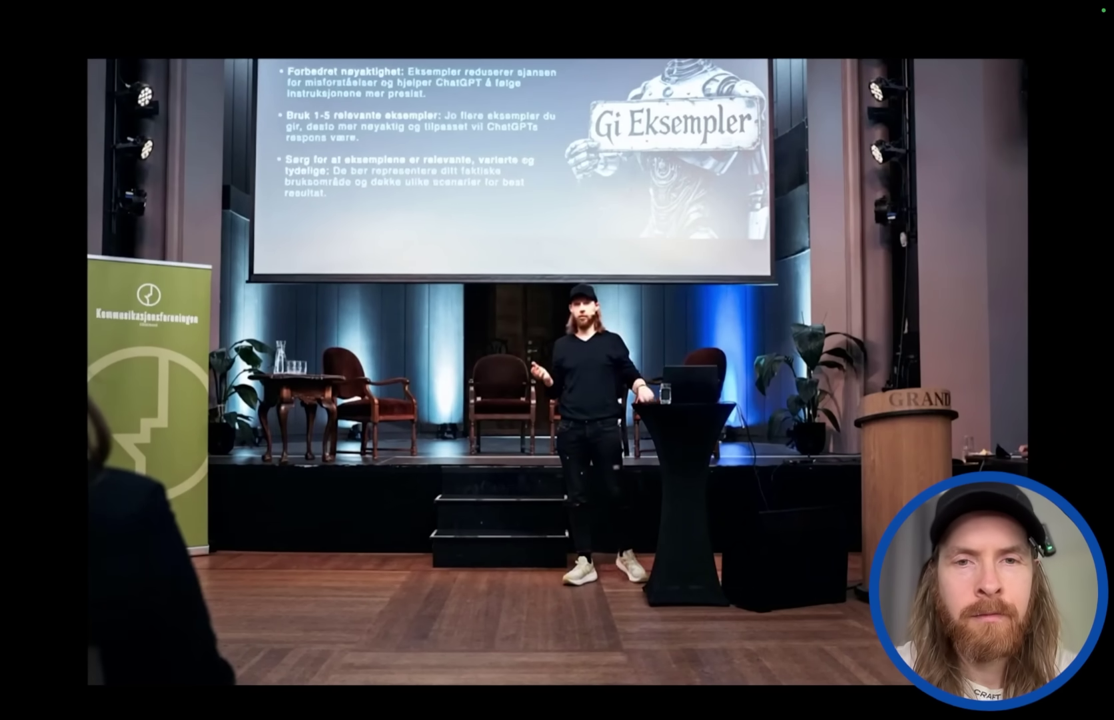
{"action": "left_click", "coordinate": [607, 399]}
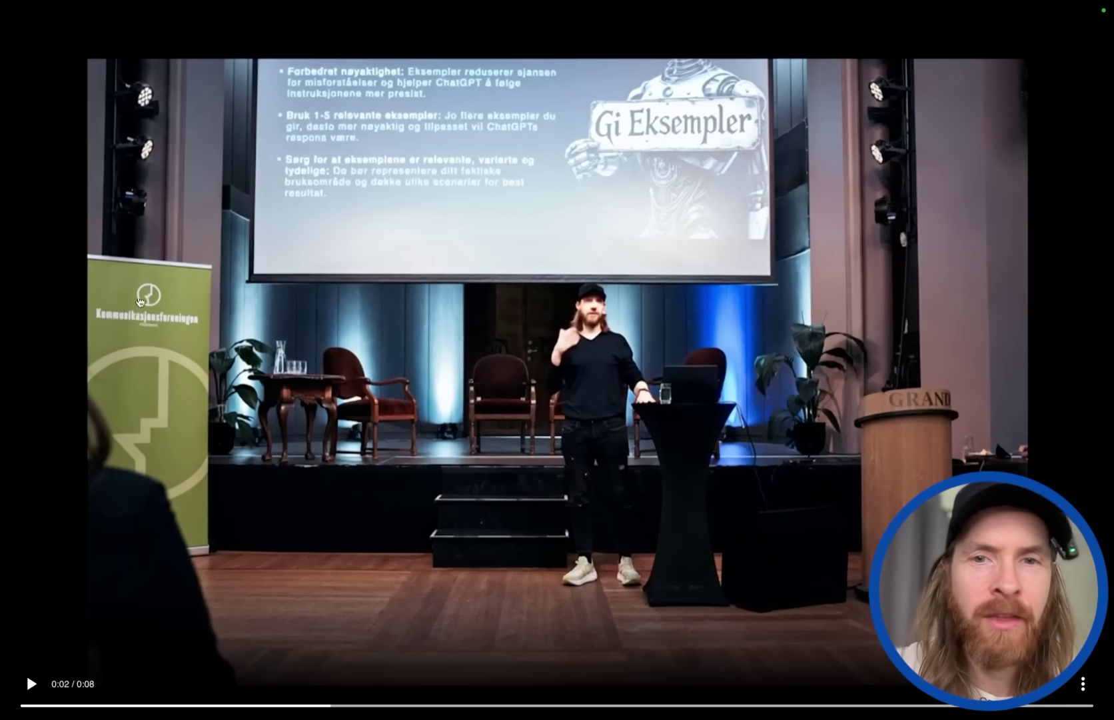
{"action": "key", "text": "Escape"}
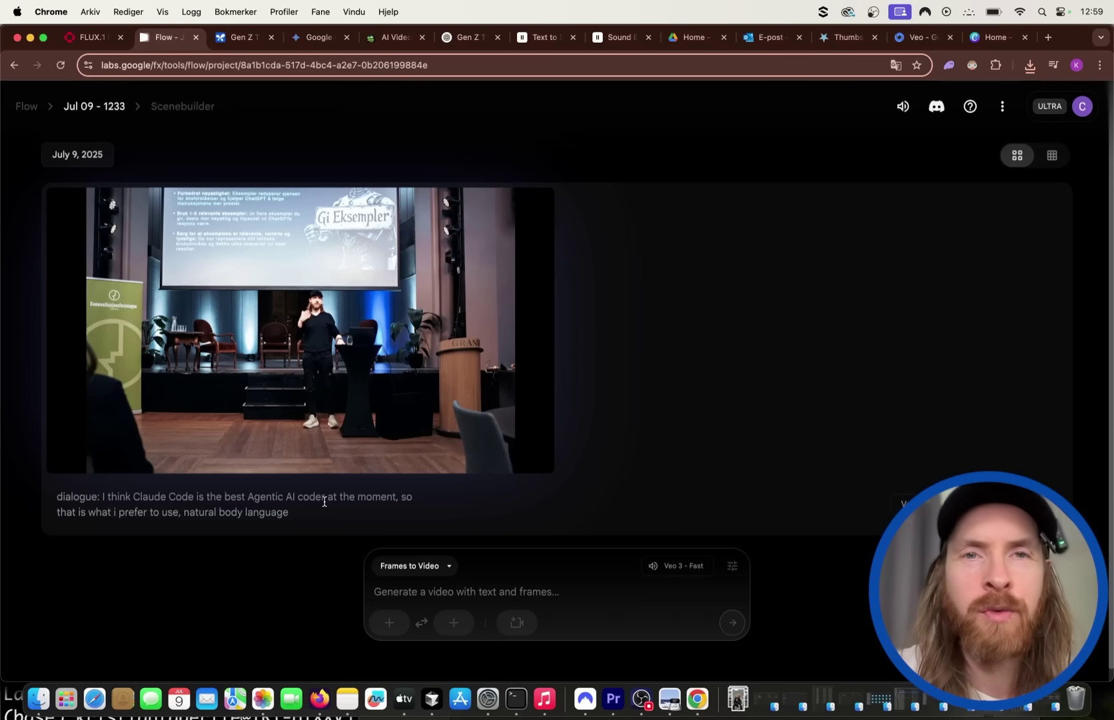
{"action": "left_click", "coordinate": [315, 37]}
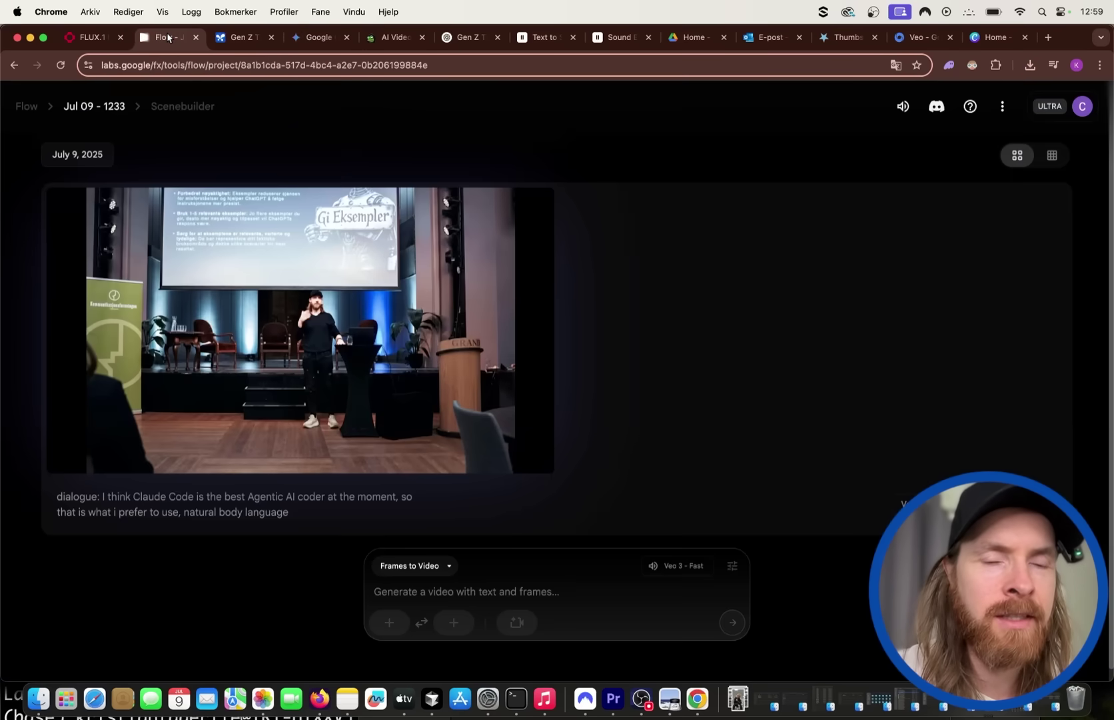
- Upload the Gemini gym photo as the starting frame in Flow and confirm the crop
{"action": "left_click", "coordinate": [167, 38]}
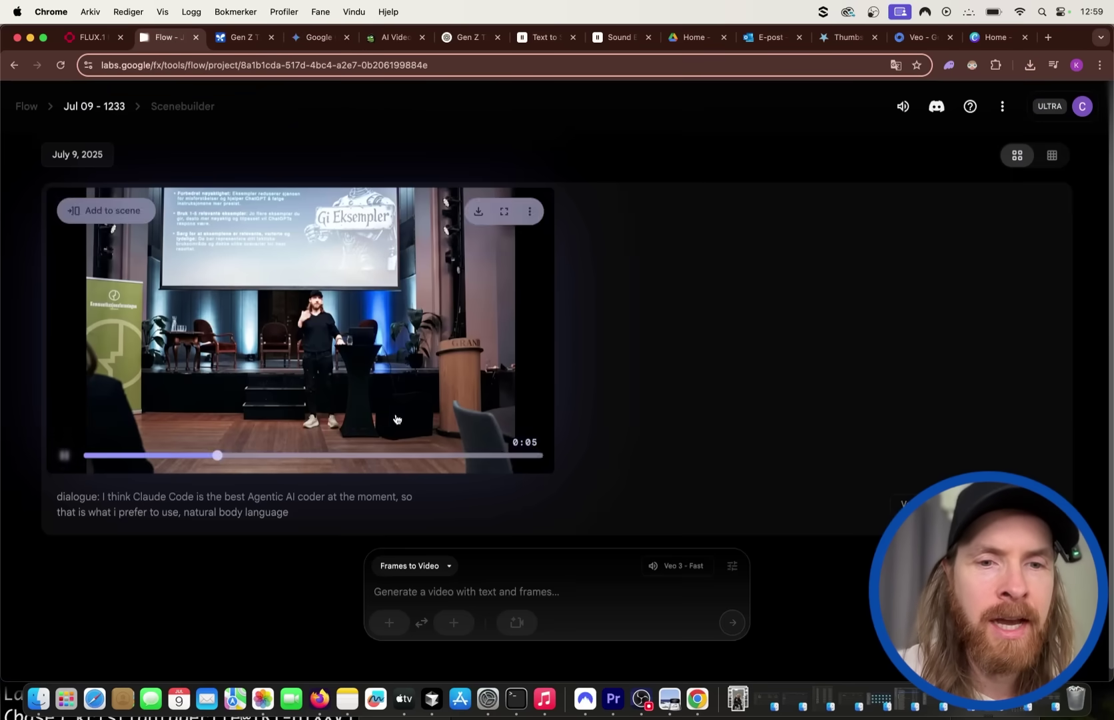
{"action": "left_click", "coordinate": [389, 621]}
{"action": "left_click", "coordinate": [424, 323]}
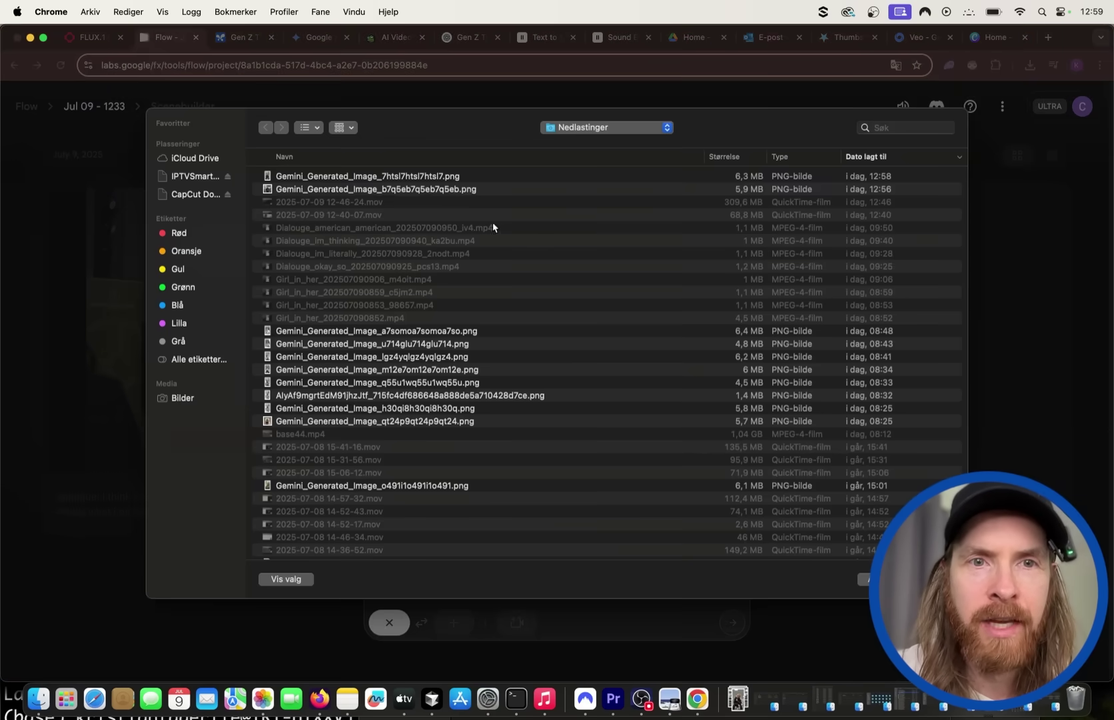
{"action": "double_click", "coordinate": [435, 176]}
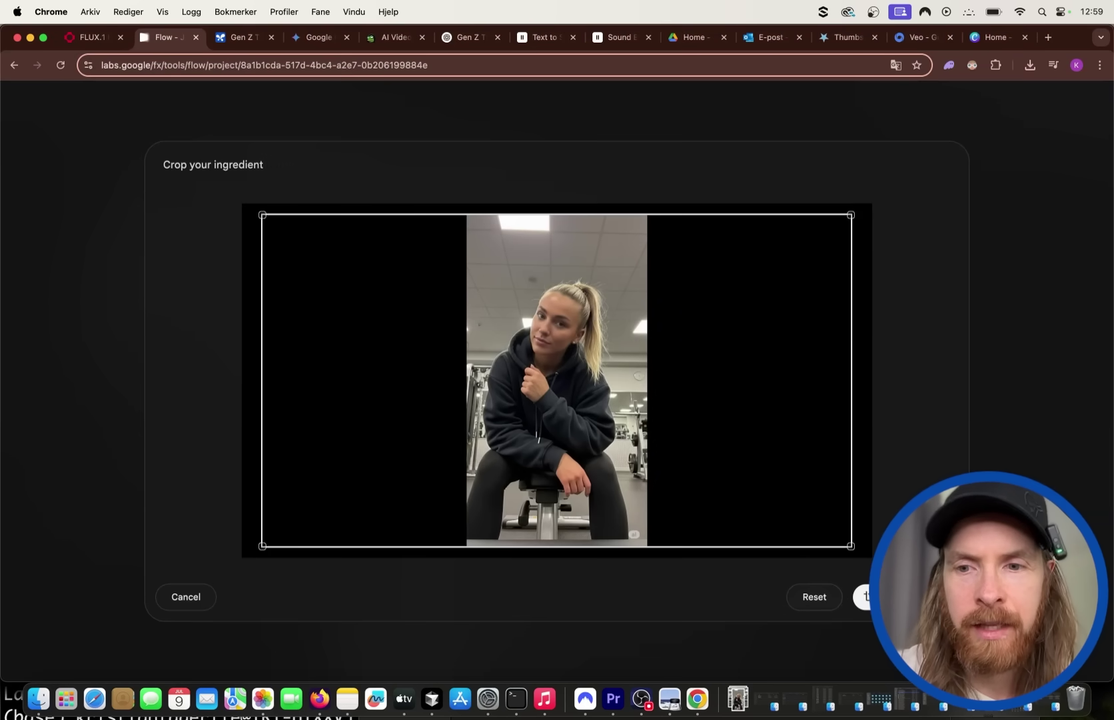
{"action": "left_click", "coordinate": [866, 597]}
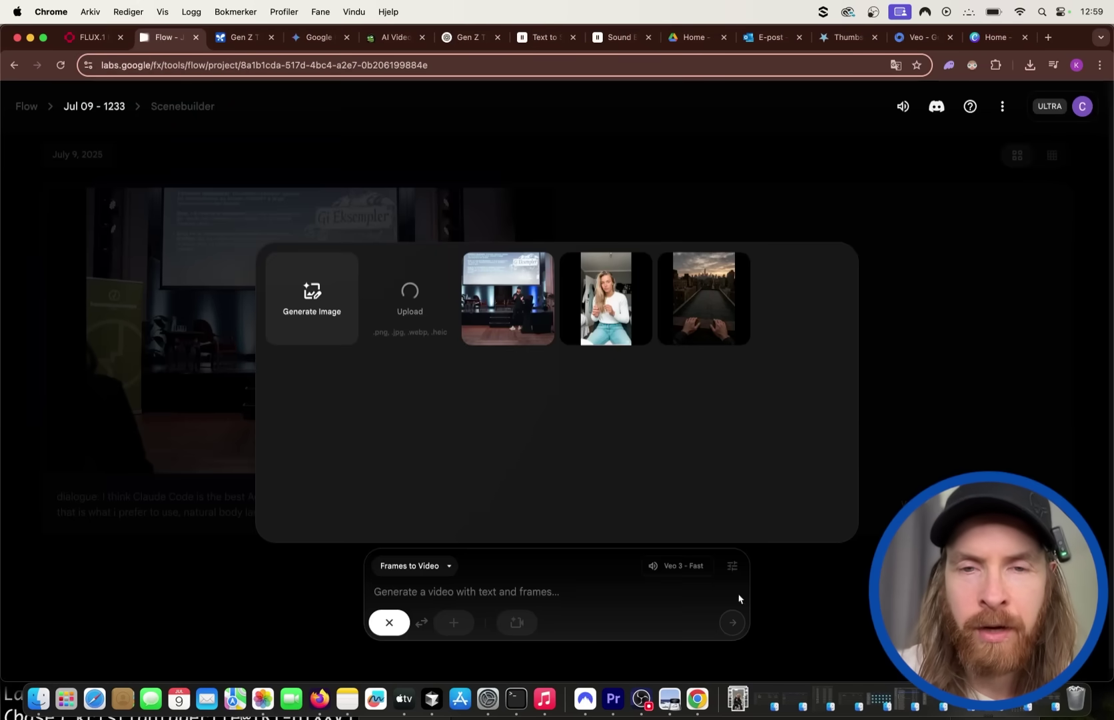
{"action": "left_click", "coordinate": [483, 599]}
- Paste the leg-day vlogging dialogue prompt and submit it to generate the clip
{"action": "type", "text": "dialouge: I just finished my legday, ahh im really sore haha. so lets go to the car shall we?, natural vlogging to camera"}
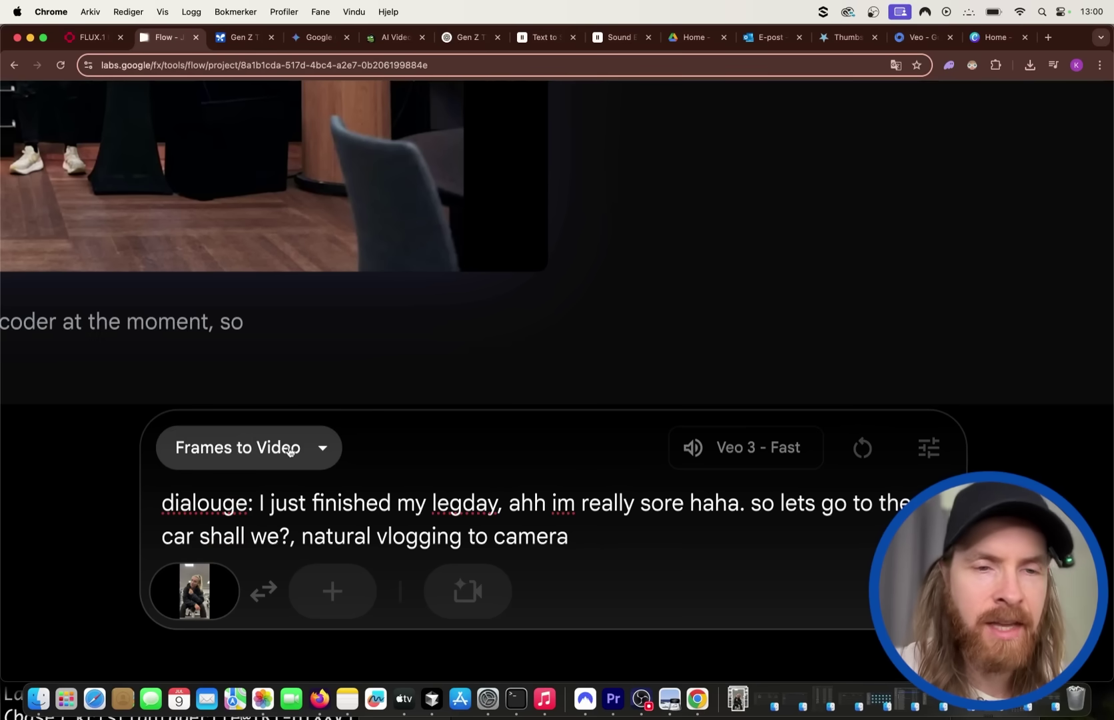
{"action": "key", "text": "Return"}
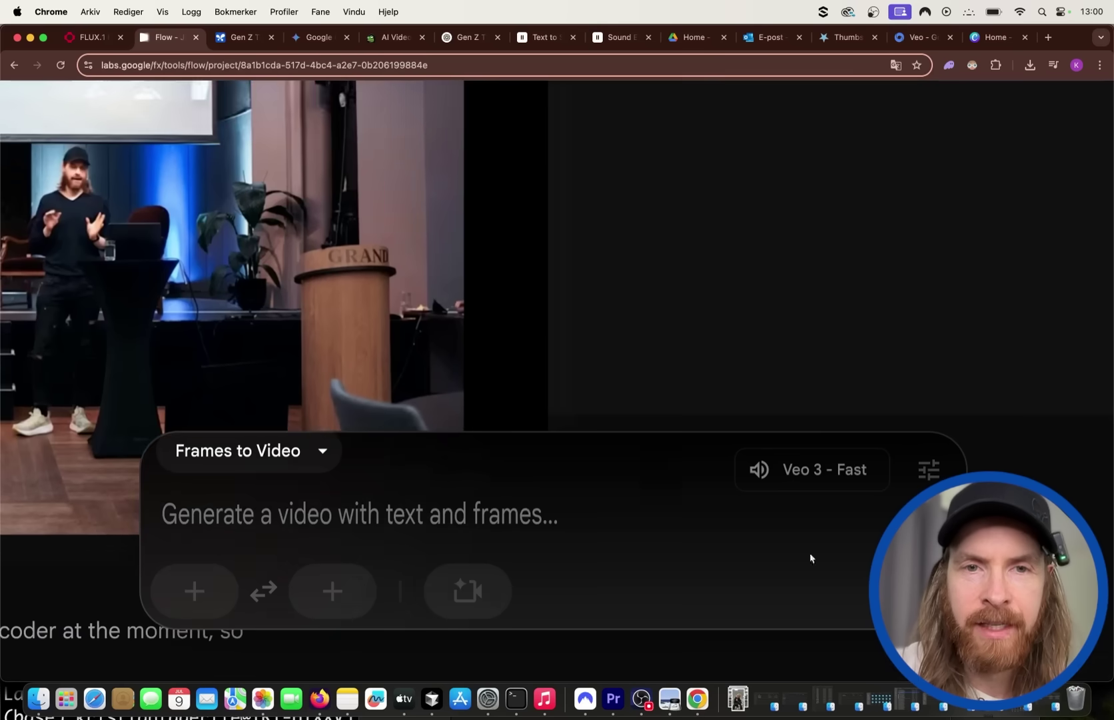
{"action": "scroll", "coordinate": [340, 461], "scroll_direction": "up", "scroll_amount": 5}
{"action": "scroll", "coordinate": [340, 461], "scroll_direction": "up", "scroll_amount": 2}
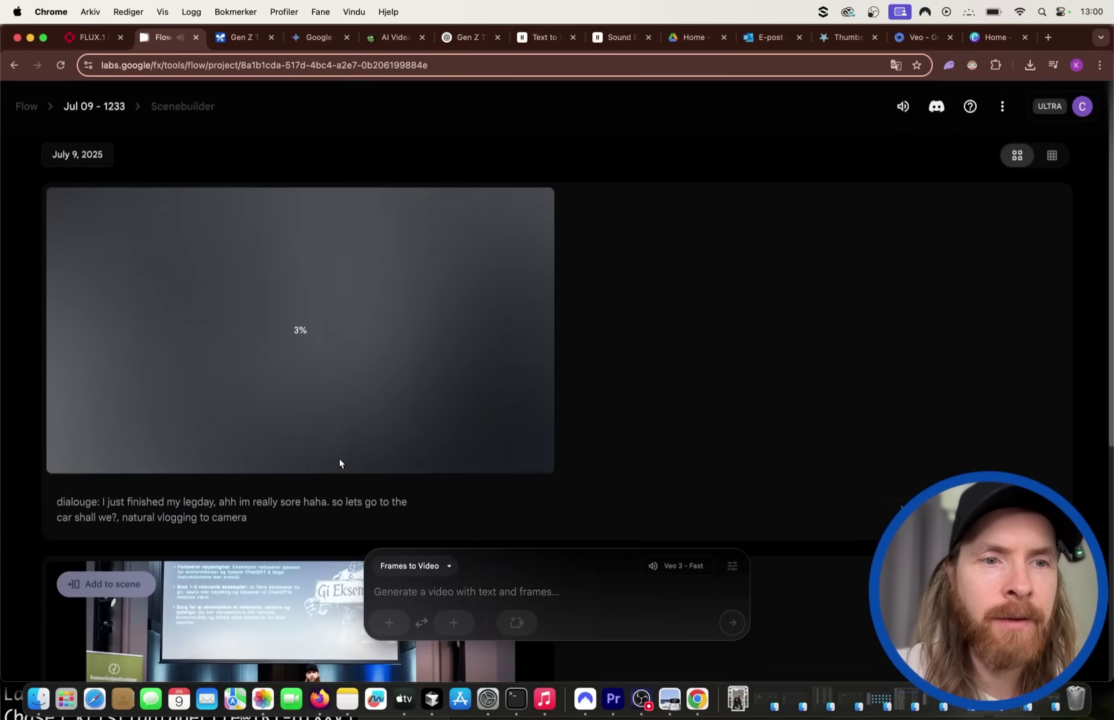
- In the FLUX Kontext playground, set the aspect ratio to 9:16 and output format to png
{"action": "left_click", "coordinate": [93, 37]}
{"action": "scroll", "coordinate": [390, 366], "scroll_direction": "up", "scroll_amount": 5}
{"action": "scroll", "coordinate": [172, 146], "scroll_direction": "up", "scroll_amount": 5}
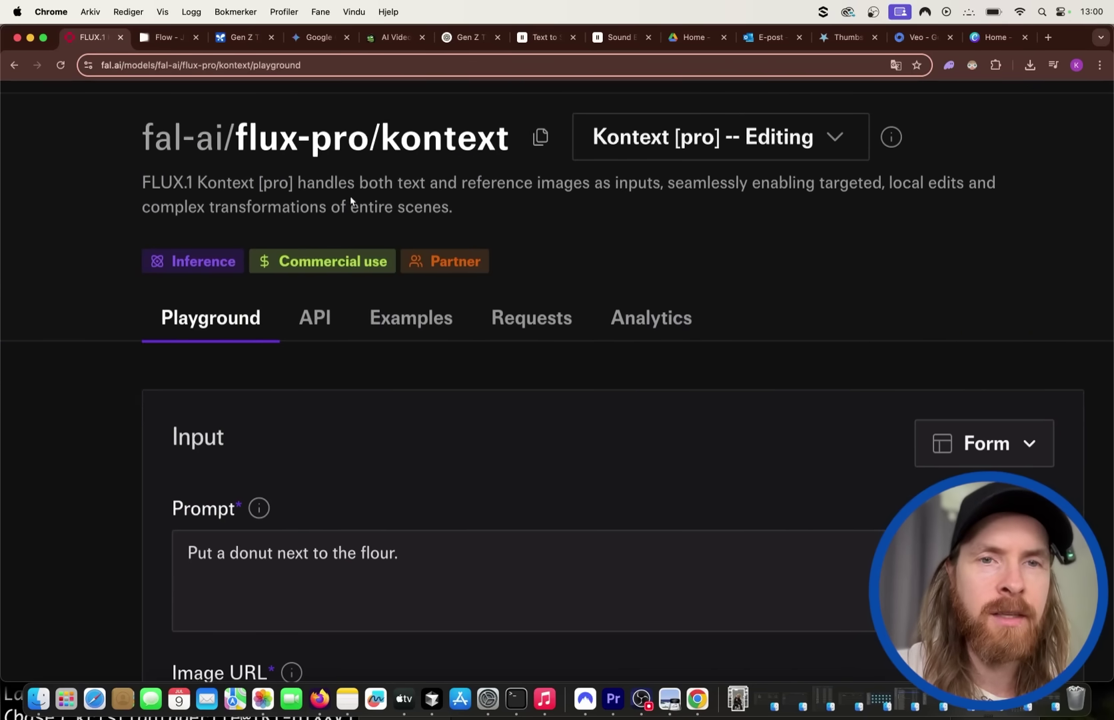
{"action": "scroll", "coordinate": [361, 233], "scroll_direction": "down", "scroll_amount": 5}
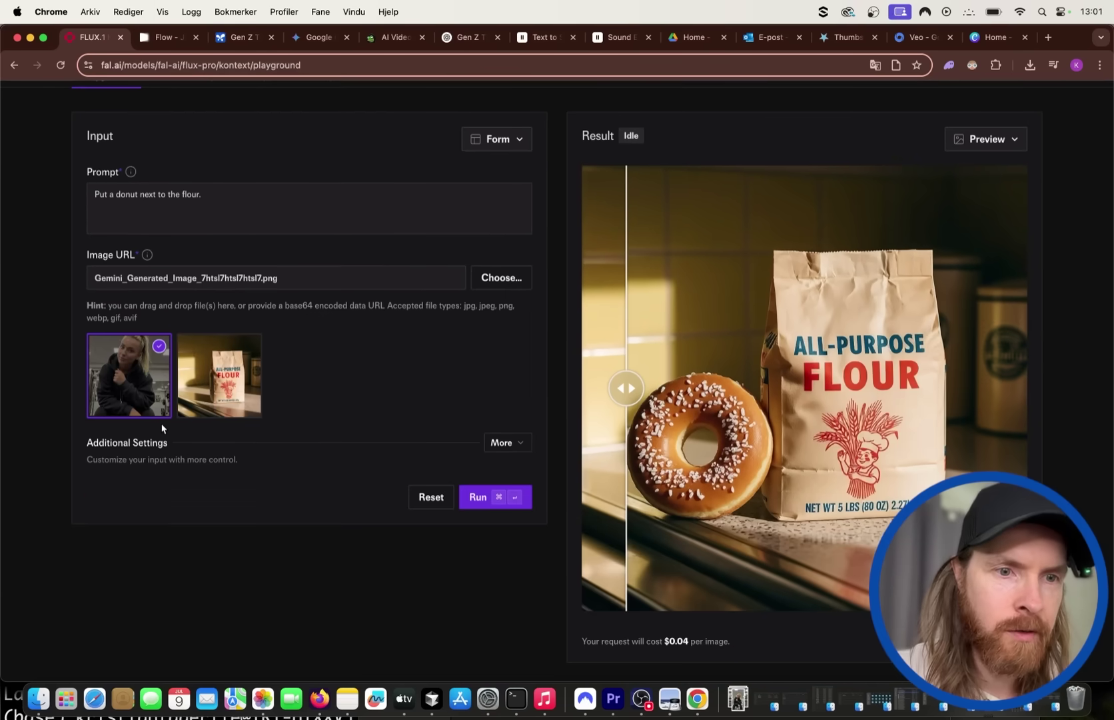
{"action": "scroll", "coordinate": [162, 427], "scroll_direction": "up", "scroll_amount": 5}
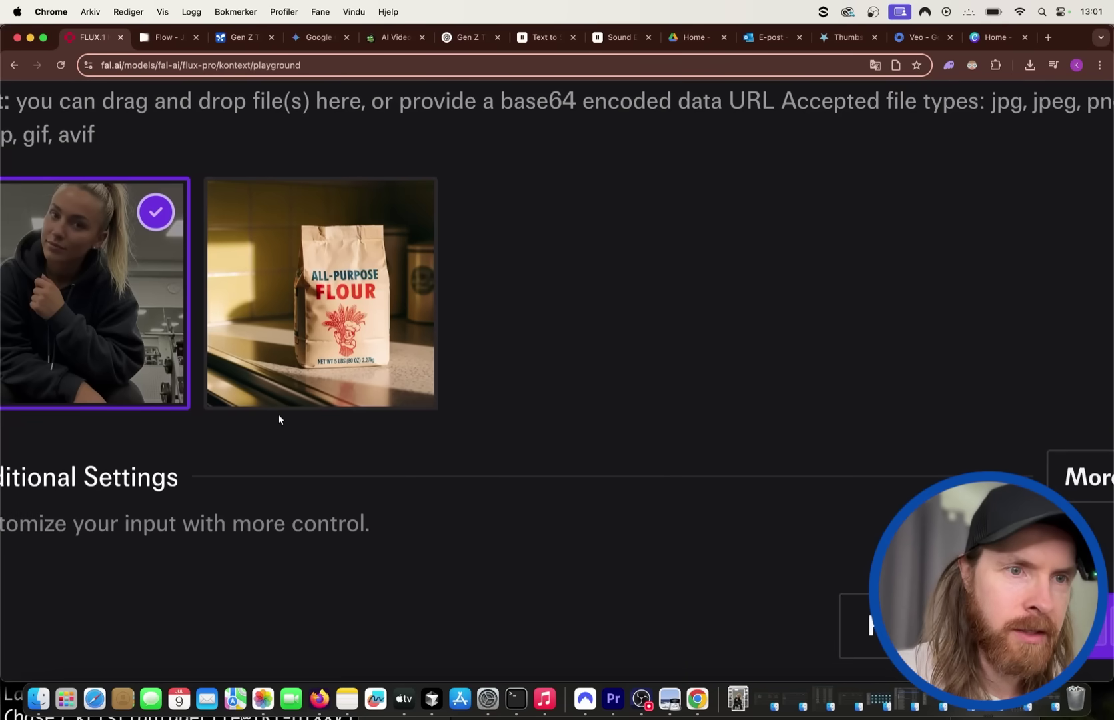
{"action": "scroll", "coordinate": [267, 412], "scroll_direction": "down", "scroll_amount": 5}
{"action": "scroll", "coordinate": [269, 415], "scroll_direction": "down", "scroll_amount": 10}
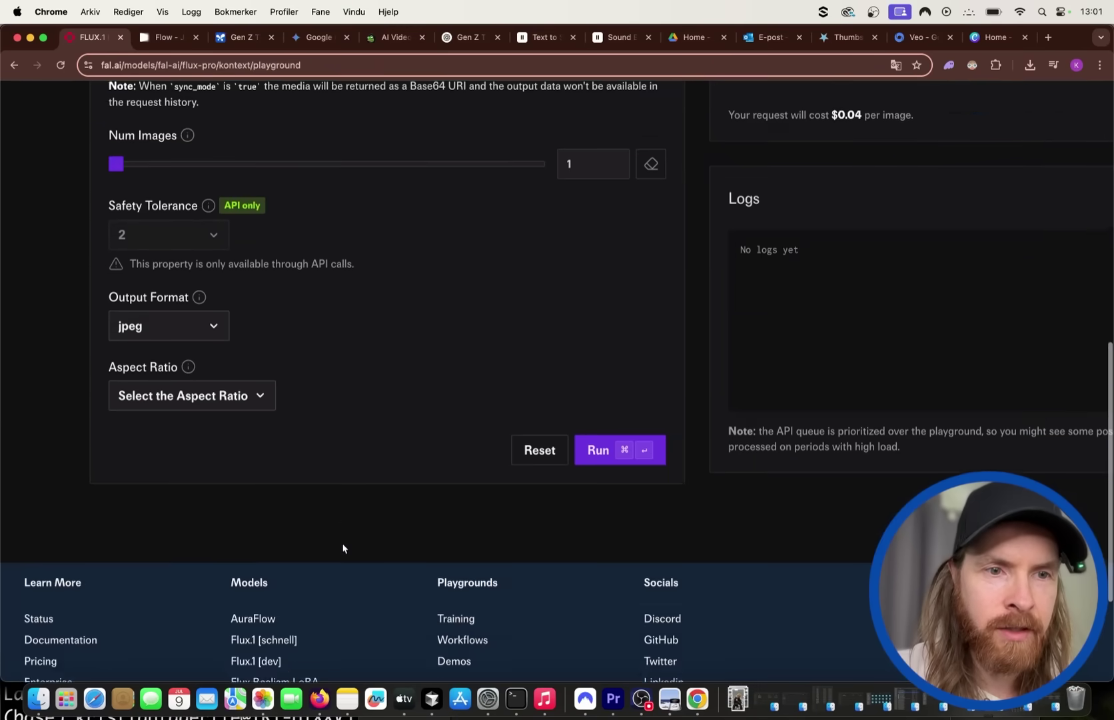
{"action": "left_click", "coordinate": [214, 345]}
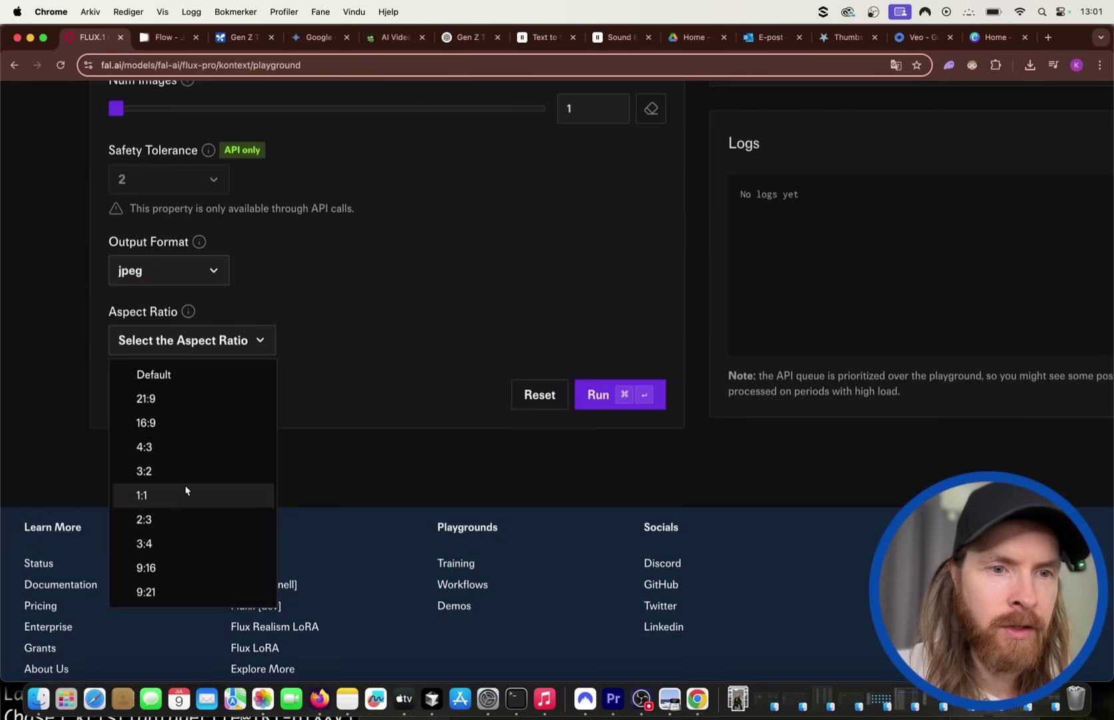
{"action": "left_click", "coordinate": [173, 565]}
{"action": "left_click", "coordinate": [194, 288]}
{"action": "left_click", "coordinate": [188, 352]}
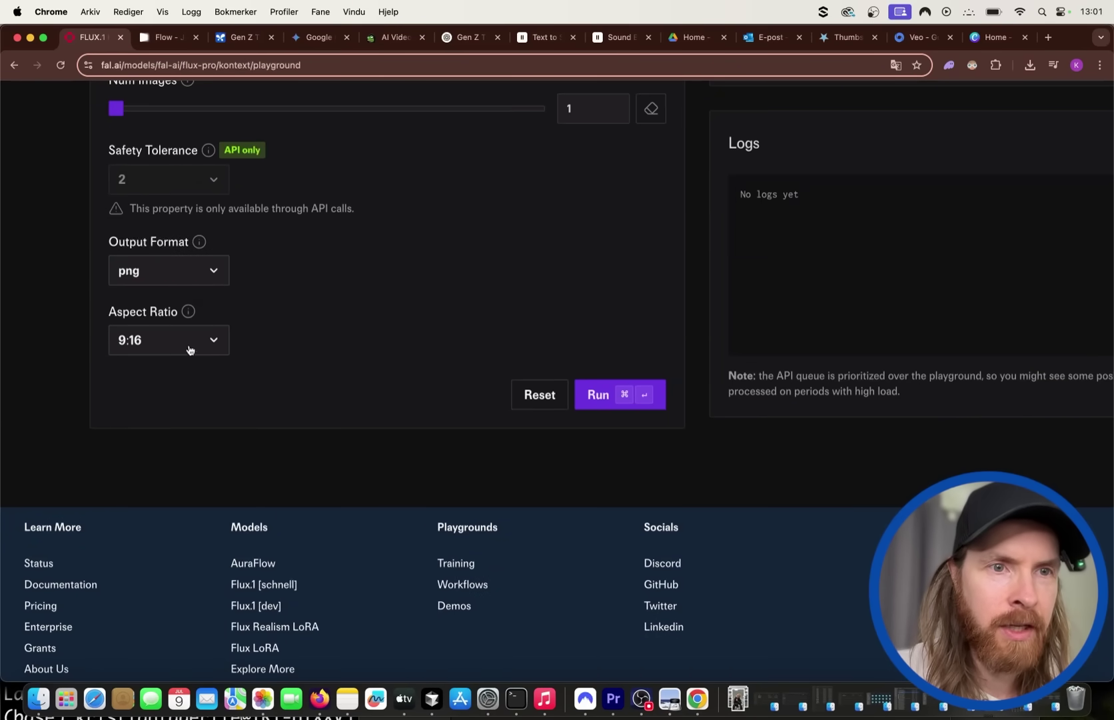
- Replace the prompt with 'change the scene to vlogging from her car, video selfie' and run it
{"action": "scroll", "coordinate": [190, 347], "scroll_direction": "up", "scroll_amount": 15}
{"action": "left_click", "coordinate": [247, 418]}
{"action": "key", "text": "super+a"}
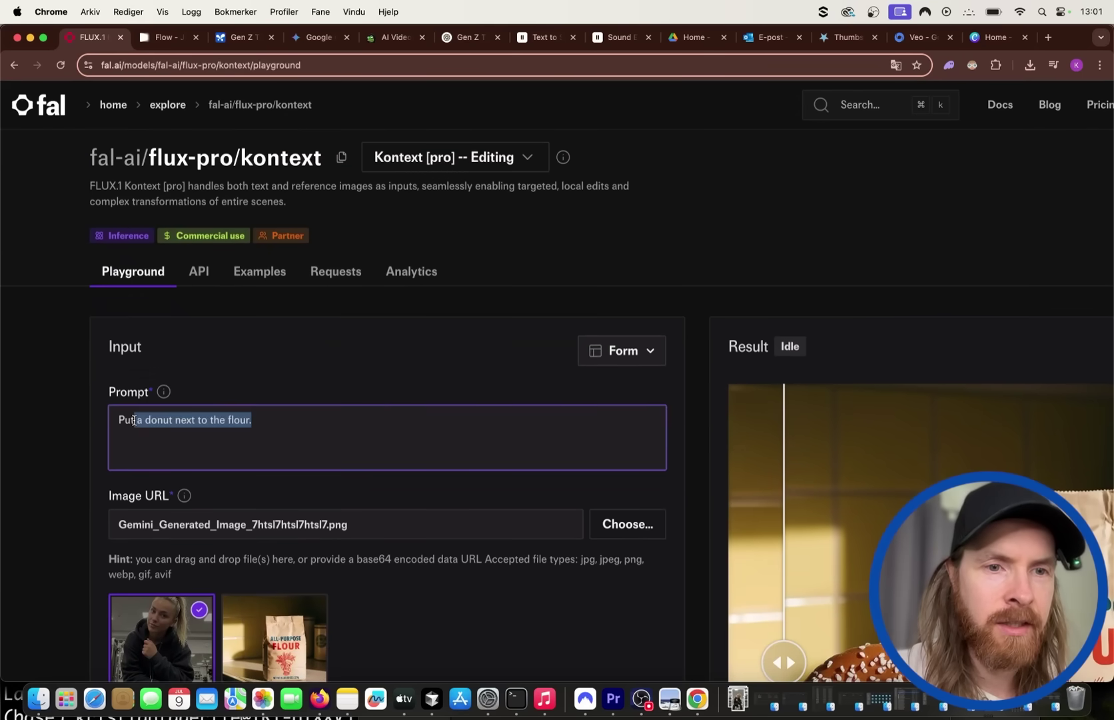
{"action": "type", "text": "change the scene to vlogging from her car, video selie"}
{"action": "scroll", "coordinate": [236, 287], "scroll_direction": "down", "scroll_amount": 3}
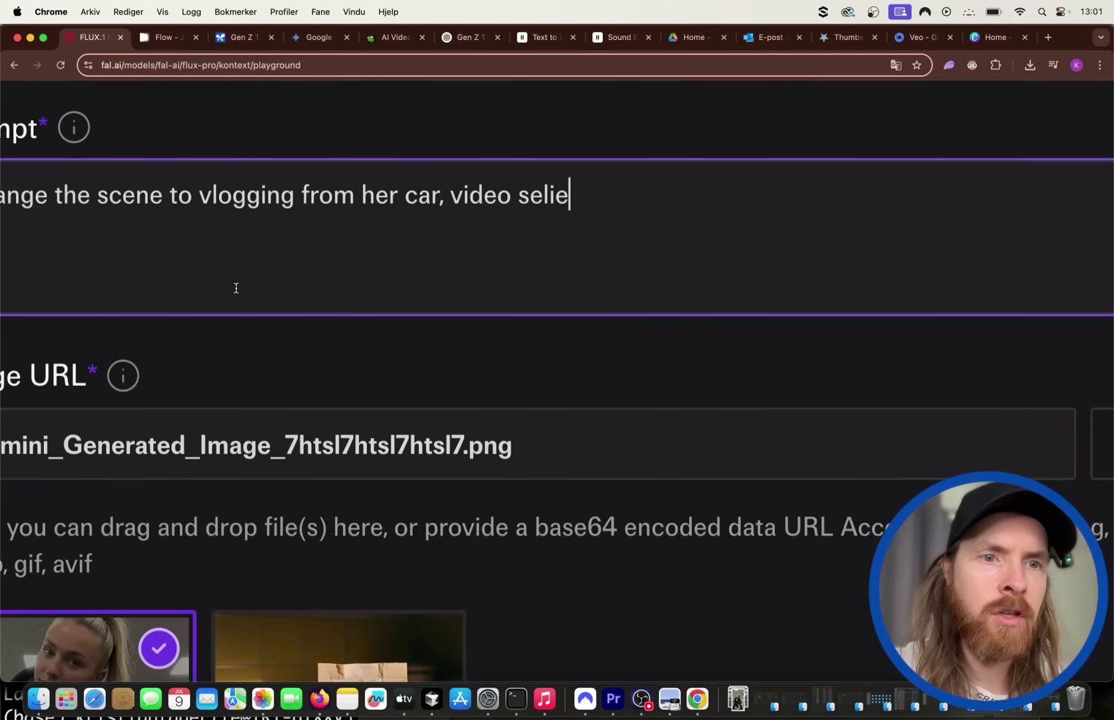
{"action": "scroll", "coordinate": [237, 283], "scroll_direction": "left", "scroll_amount": 5}
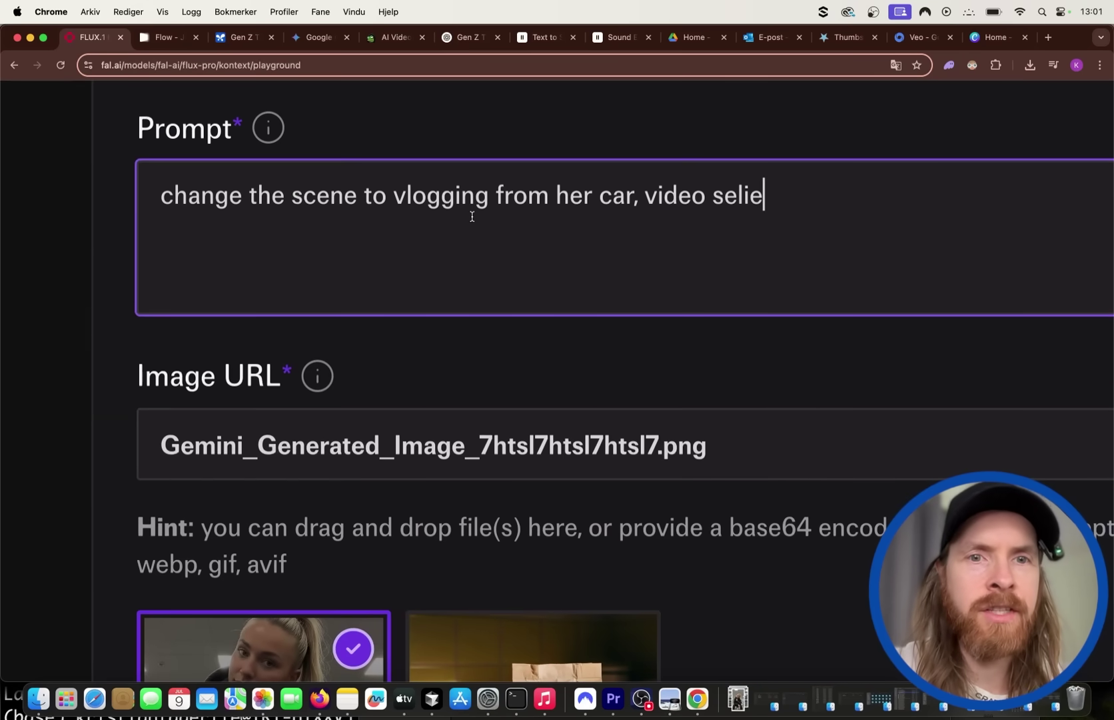
{"action": "scroll", "coordinate": [608, 280], "scroll_direction": "down", "scroll_amount": 5}
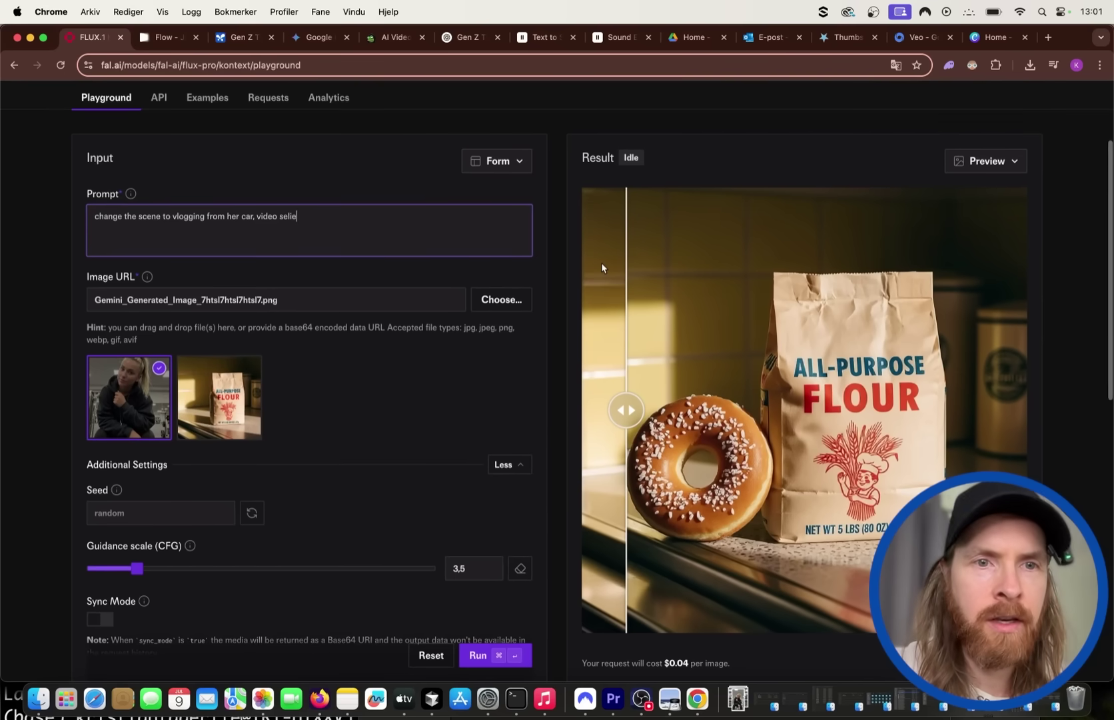
{"action": "key", "text": "BackSpace"}
{"action": "key", "text": "BackSpace"}
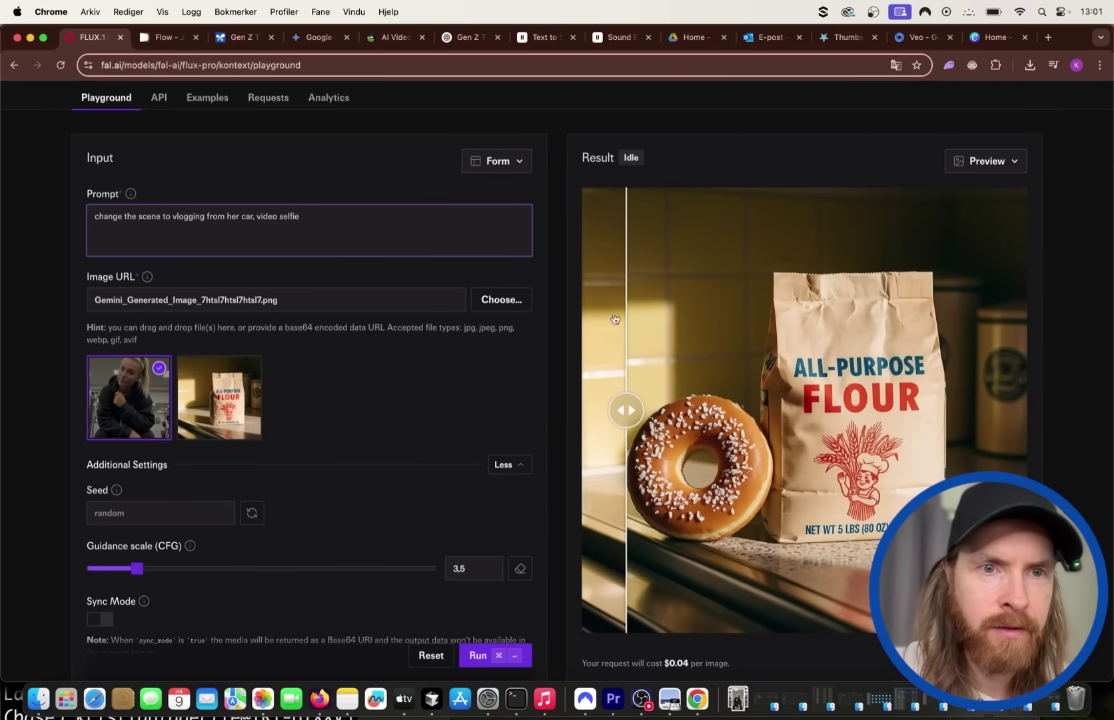
{"action": "left_click", "coordinate": [489, 655]}
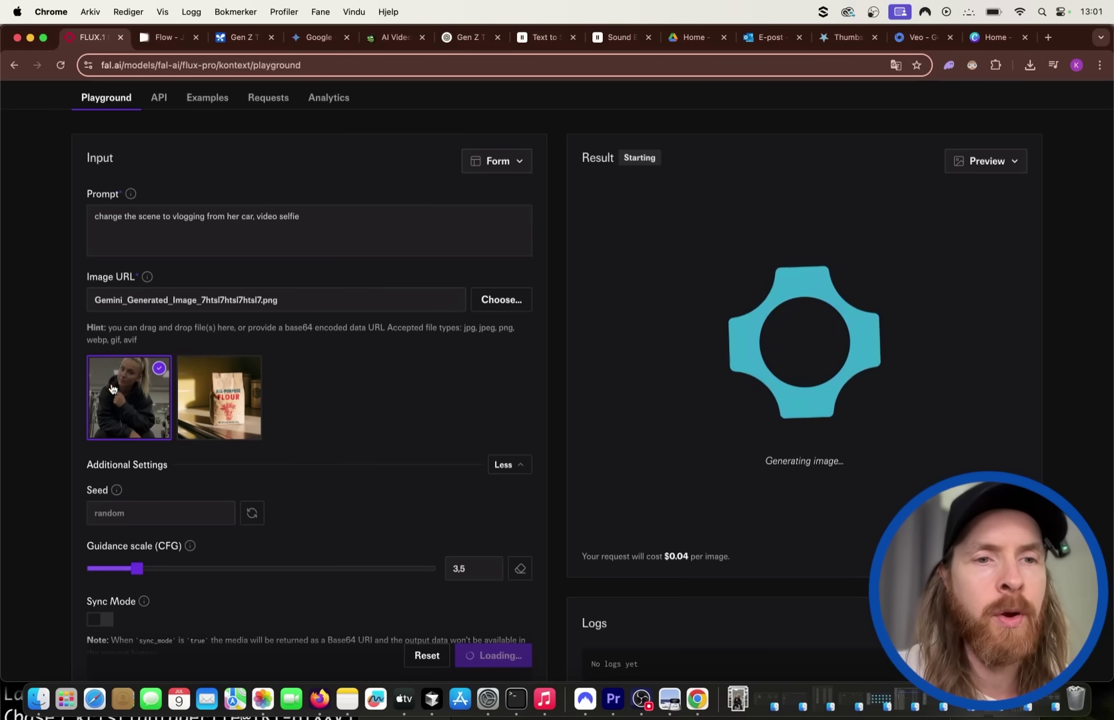
- Check the finished 9:16 car-selfie image, then switch to the Google Flow tab
{"action": "scroll", "coordinate": [143, 413], "scroll_direction": "up", "scroll_amount": 5}
{"action": "scroll", "coordinate": [143, 413], "scroll_direction": "down", "scroll_amount": 5}
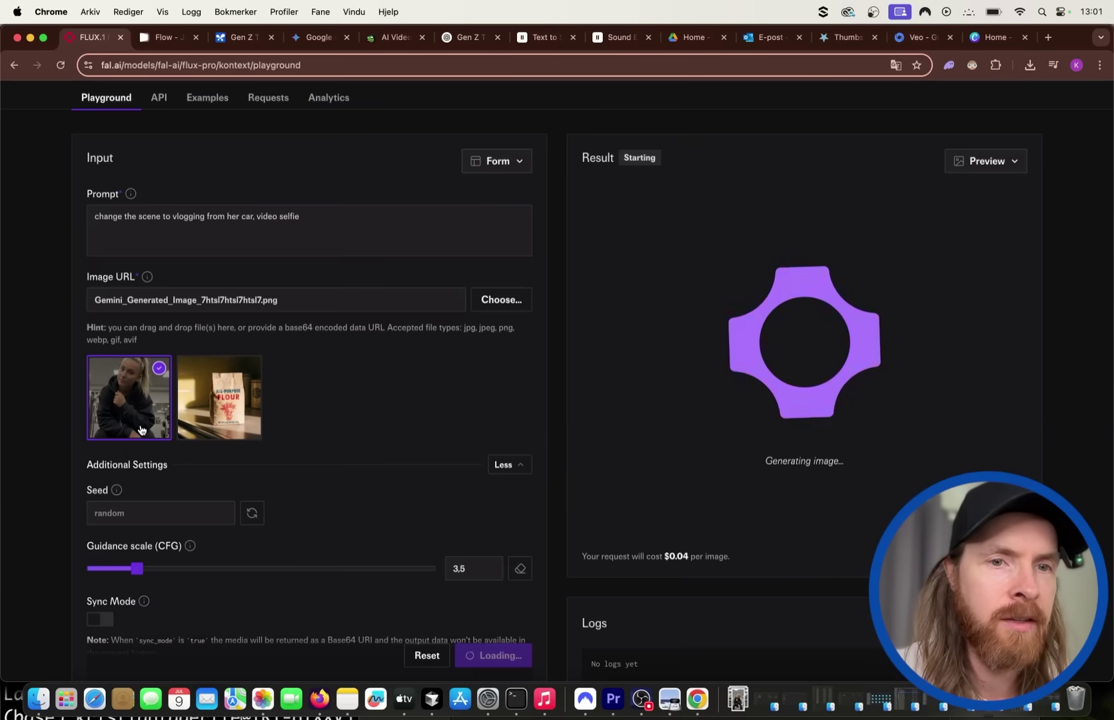
{"action": "scroll", "coordinate": [311, 391], "scroll_direction": "down", "scroll_amount": 3}
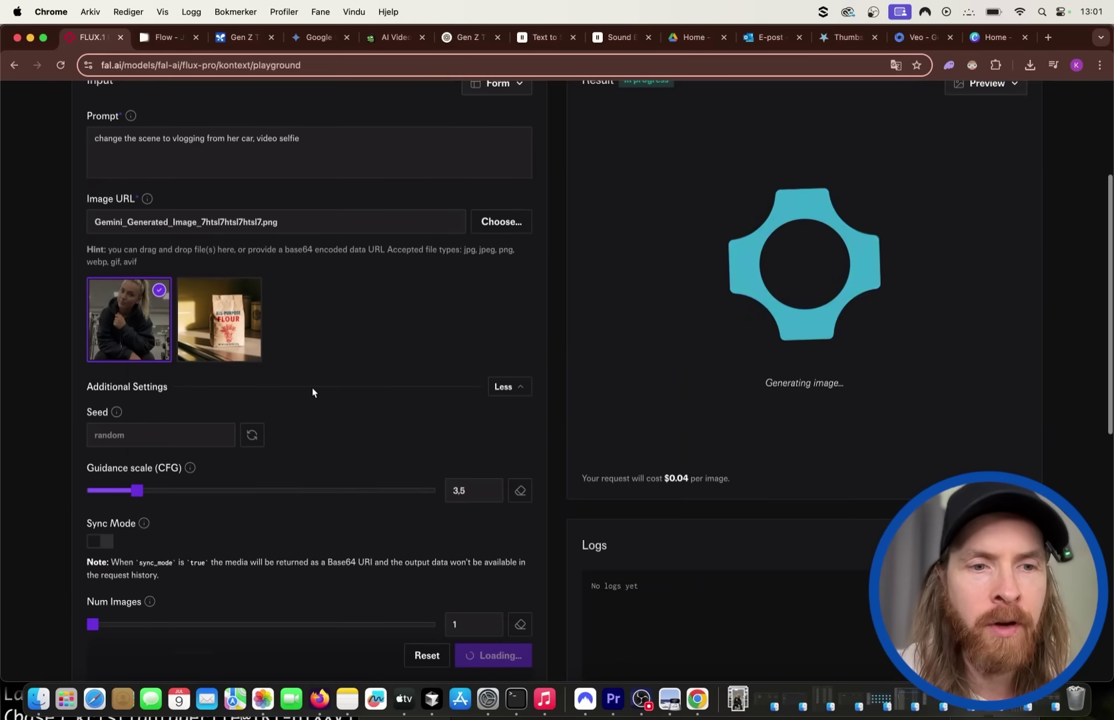
{"action": "scroll", "coordinate": [849, 317], "scroll_direction": "up", "scroll_amount": 3}
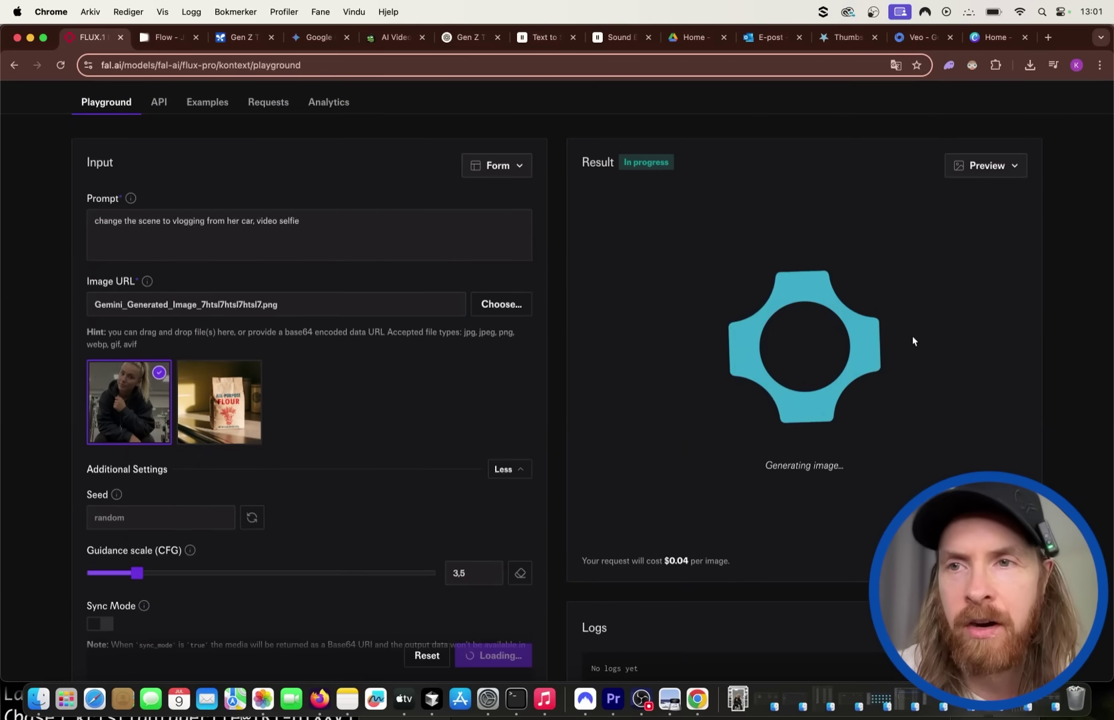
{"action": "scroll", "coordinate": [511, 390], "scroll_direction": "down", "scroll_amount": 8}
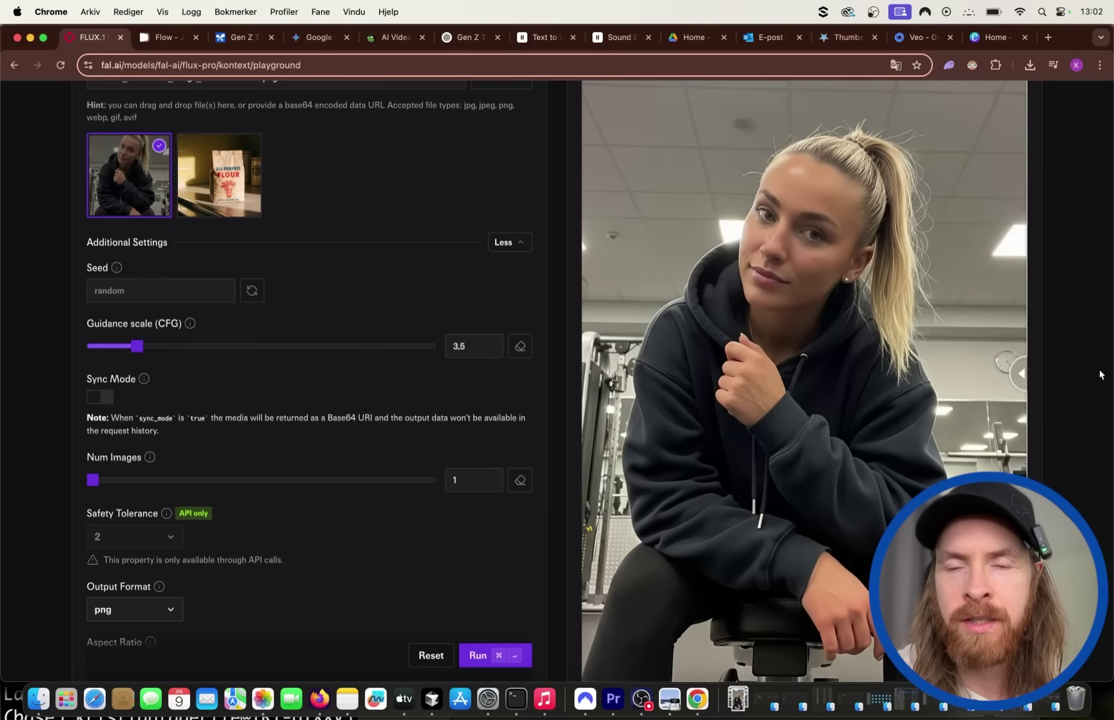
{"action": "scroll", "coordinate": [744, 388], "scroll_direction": "down", "scroll_amount": 10}
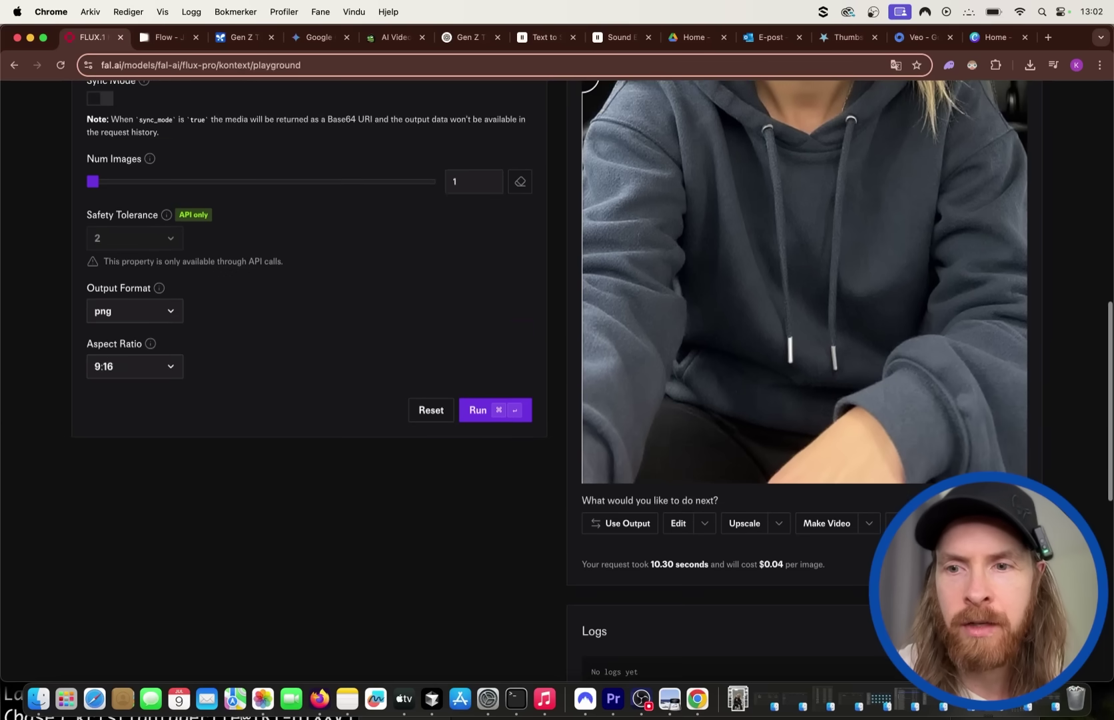
{"action": "key", "text": "ctrl+Tab"}
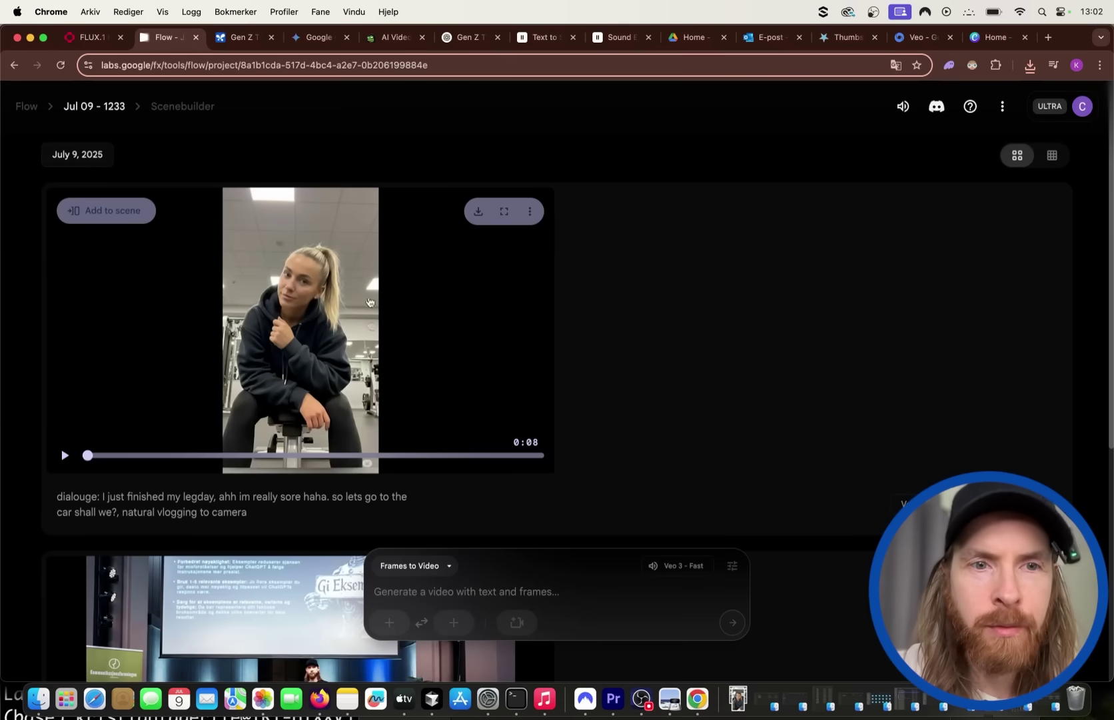
{"action": "double_click", "coordinate": [469, 306]}
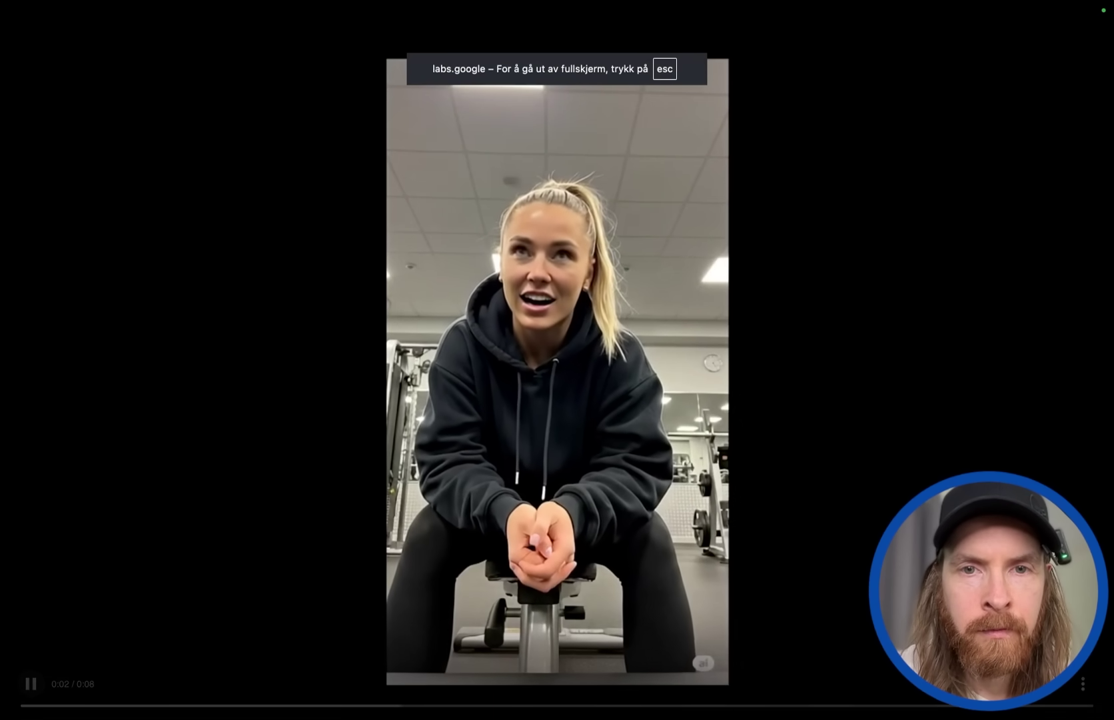
{"action": "mouse_move", "coordinate": [28, 644]}
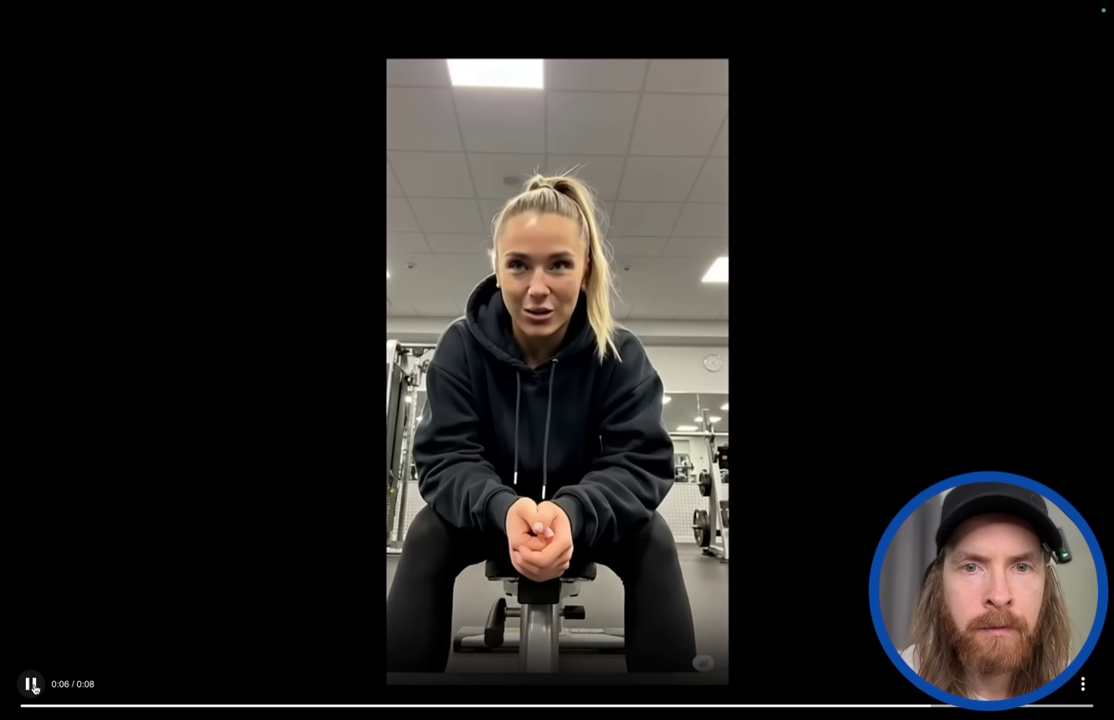
{"action": "left_click", "coordinate": [959, 359]}
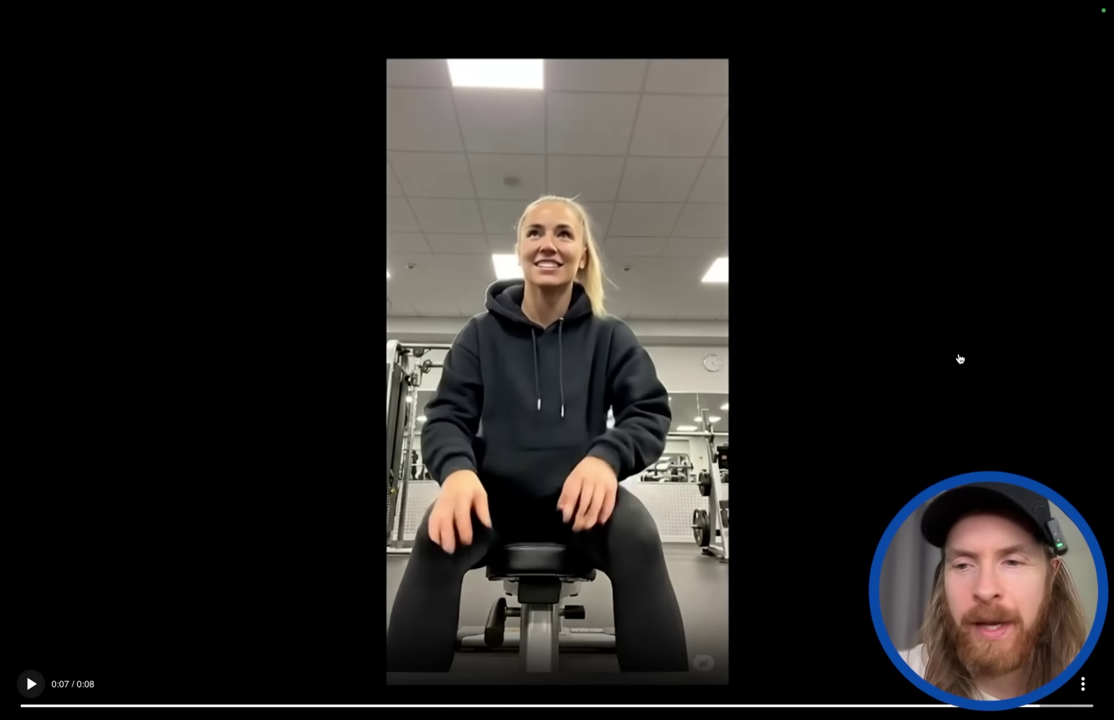
{"action": "key", "text": "Escape"}
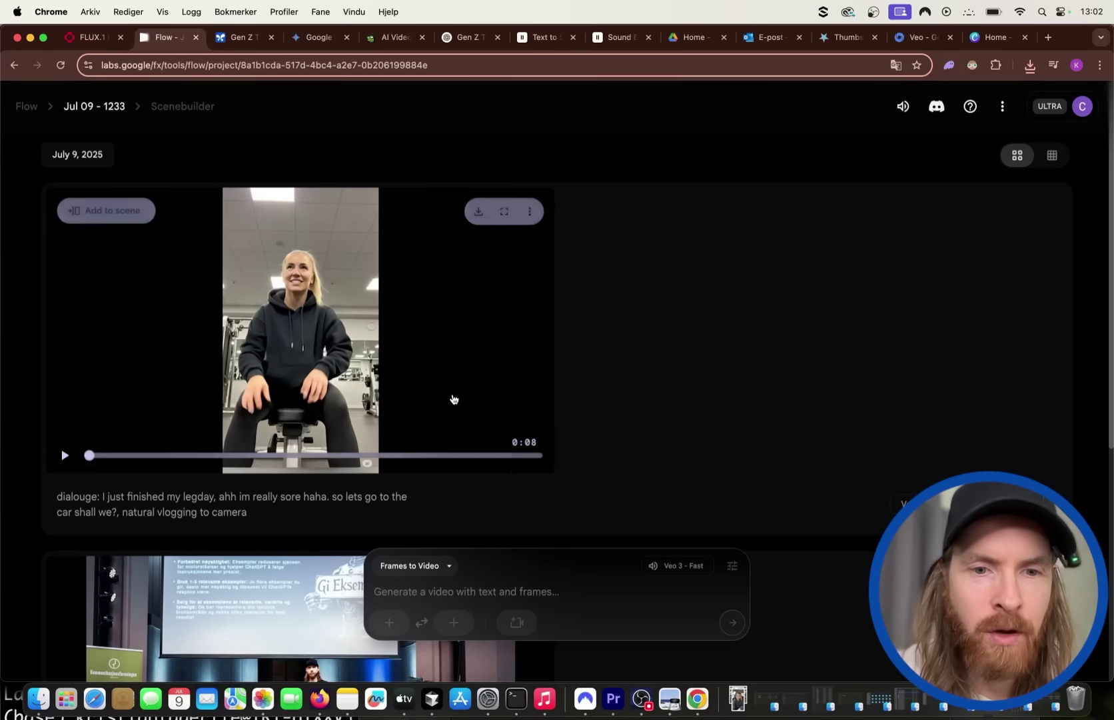
- Upload the car-selfie image as the frame, paste the weekend-plans dialogue prompt and generate
{"action": "left_click", "coordinate": [392, 623]}
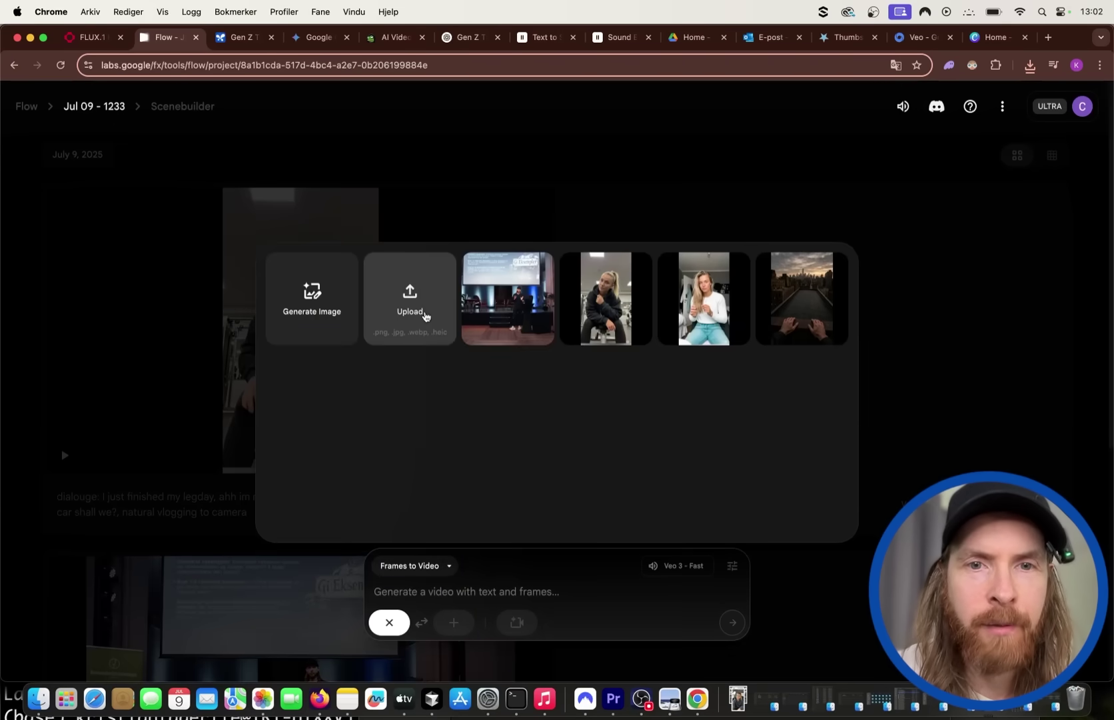
{"action": "left_click", "coordinate": [425, 316]}
{"action": "double_click", "coordinate": [456, 176]}
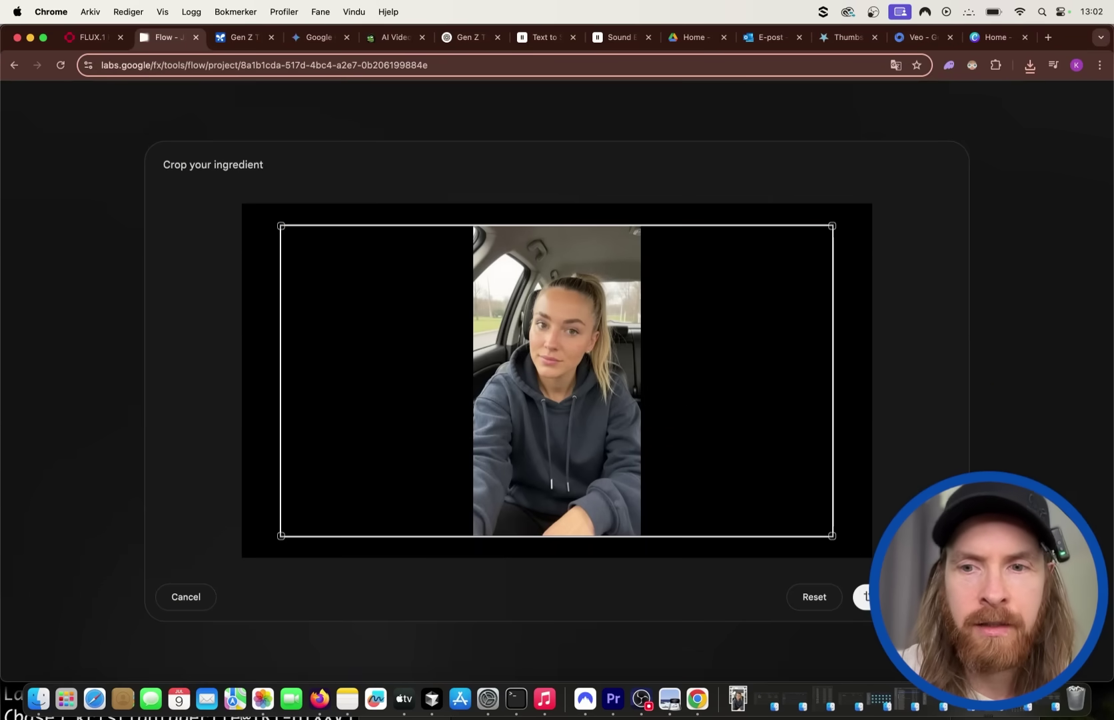
{"action": "left_click", "coordinate": [866, 596]}
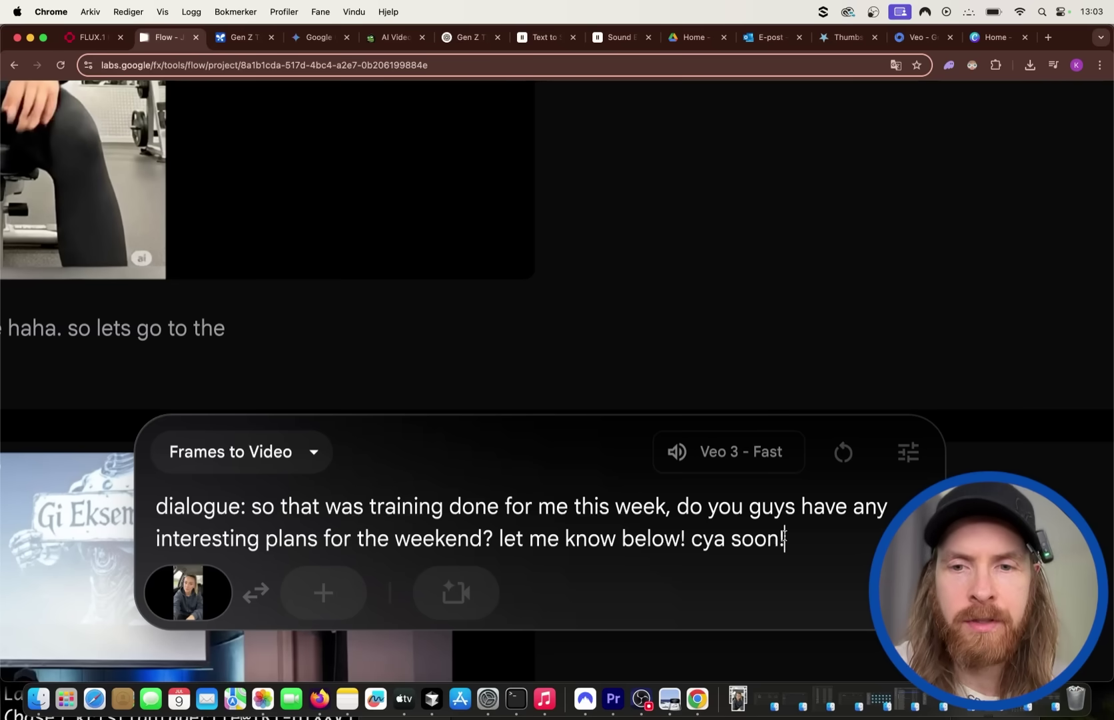
{"action": "type", "text": ", natural vlogging to camera"}
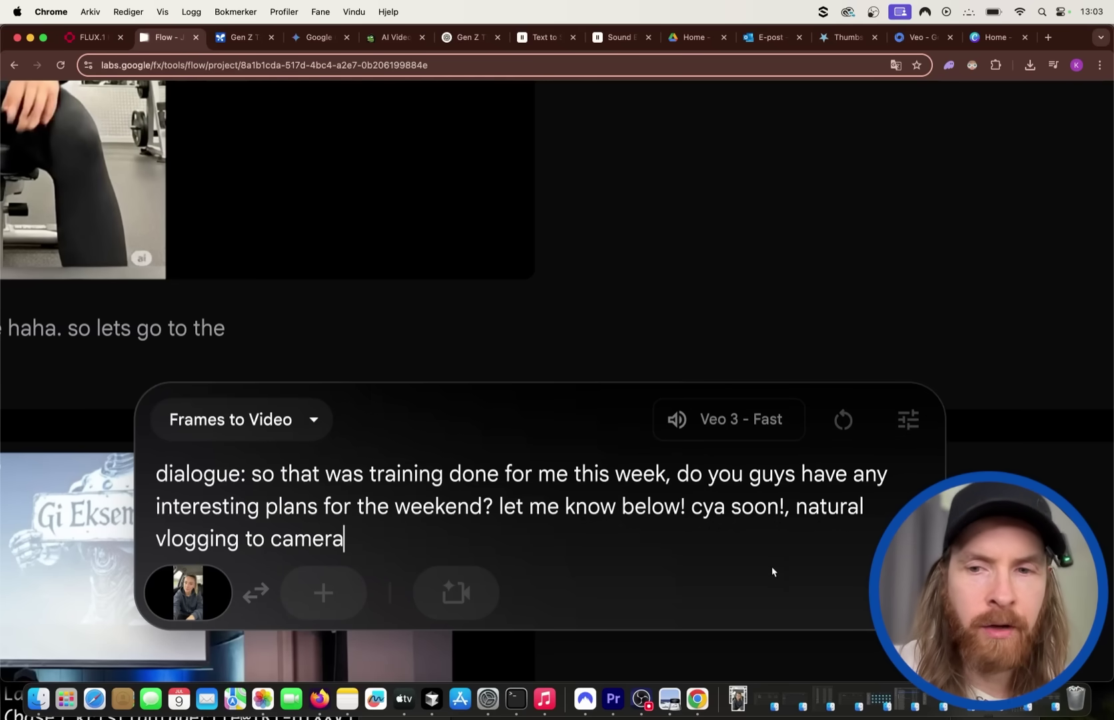
{"action": "key", "text": "Return"}
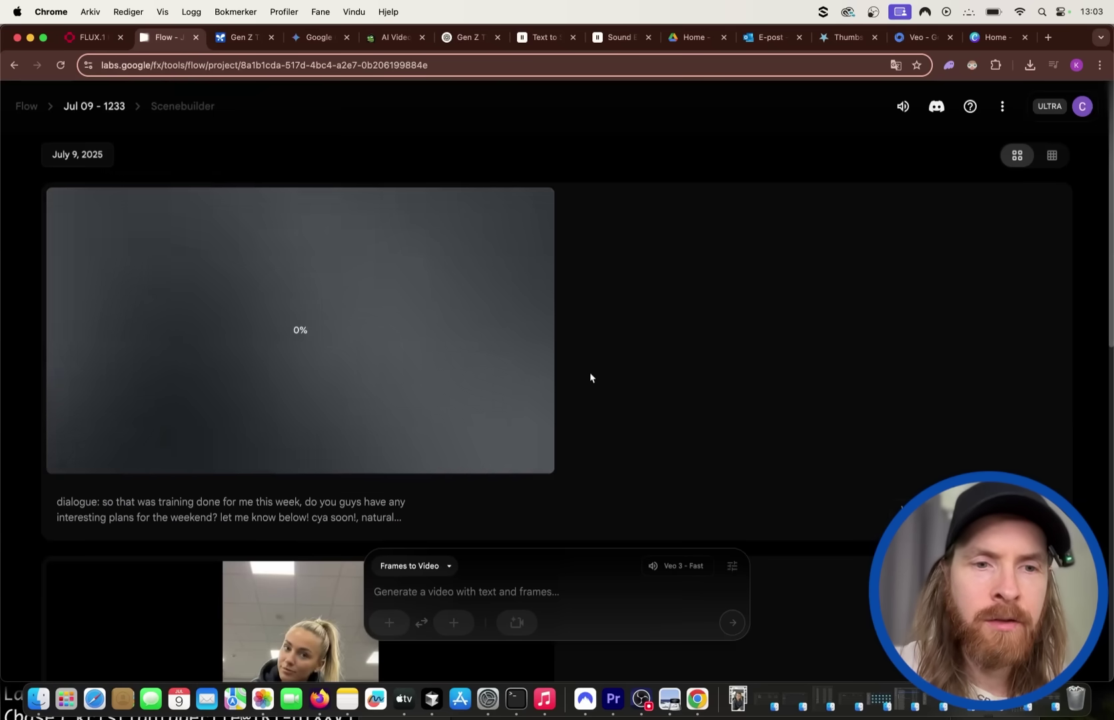
{"action": "scroll", "coordinate": [373, 466], "scroll_direction": "down", "scroll_amount": 5}
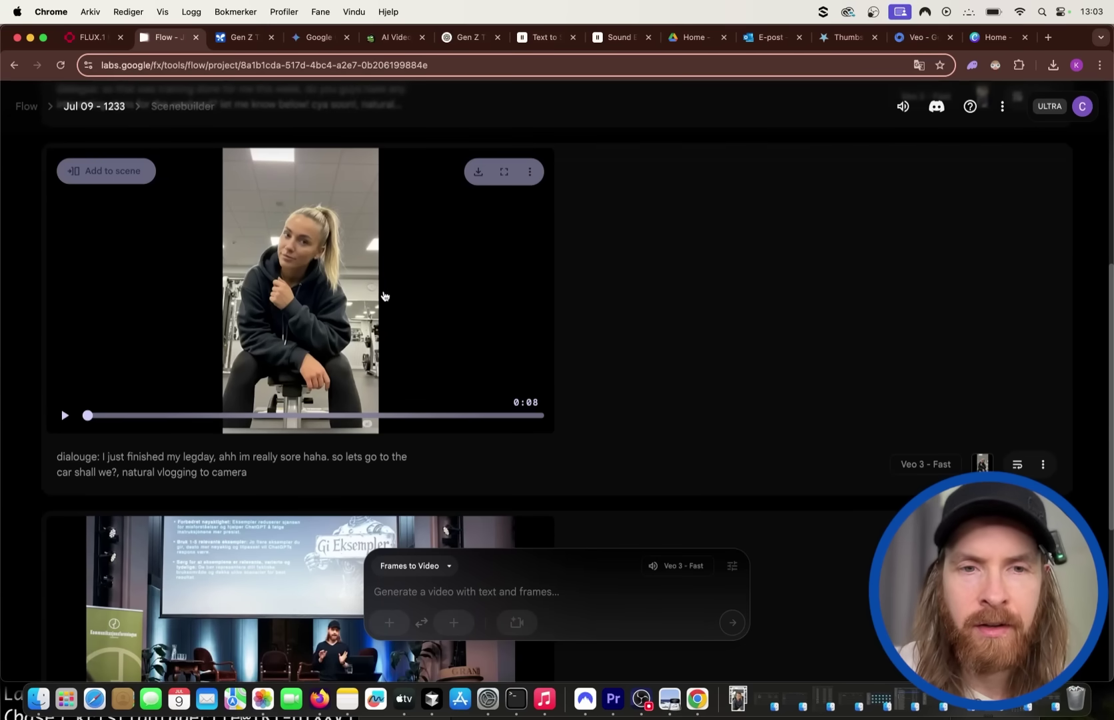
- Download the gym clip and the car vlogging clip from Flow at original 720p size
{"action": "left_click", "coordinate": [473, 178]}
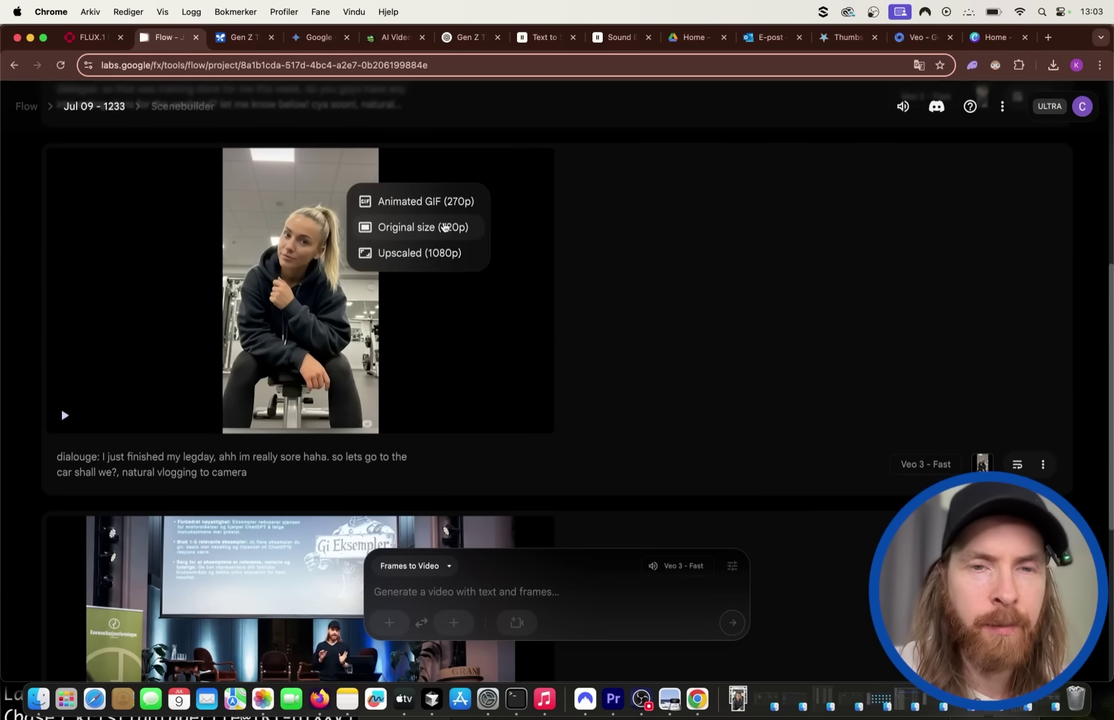
{"action": "left_click", "coordinate": [441, 225]}
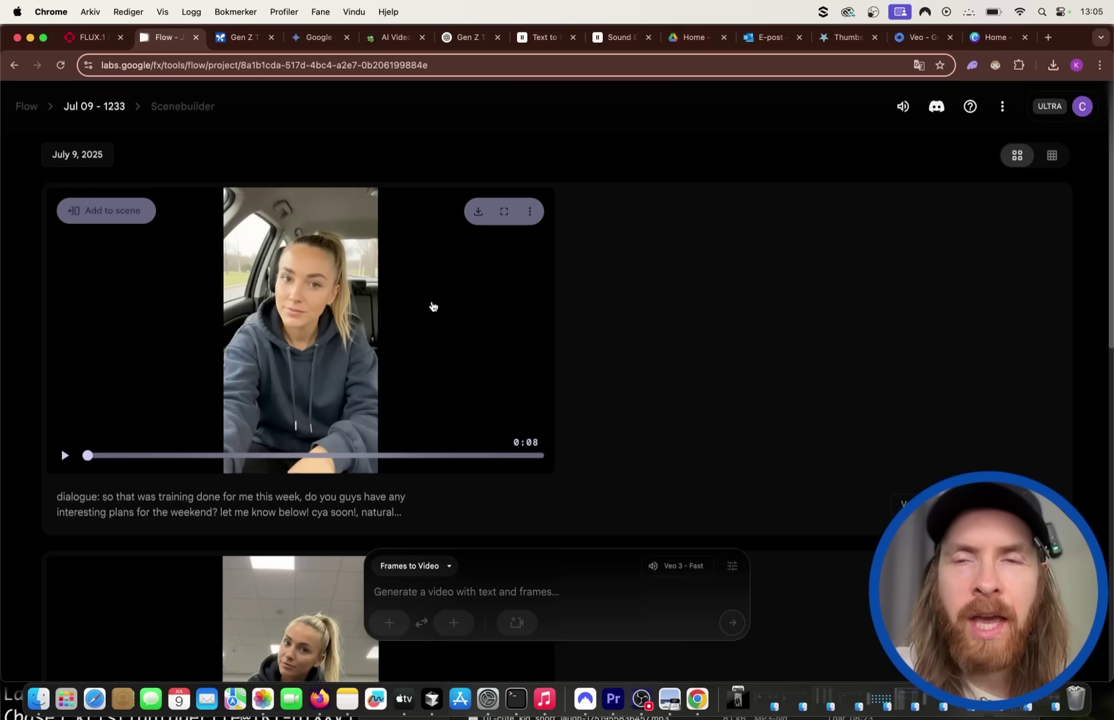
{"action": "left_click", "coordinate": [483, 219]}
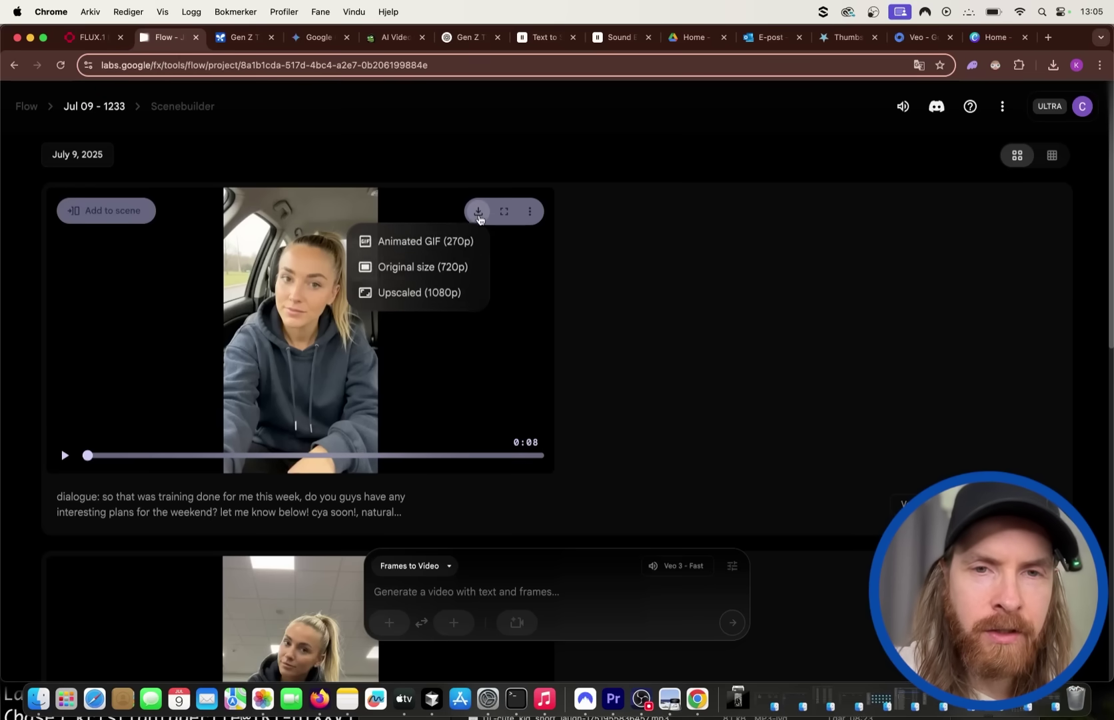
{"action": "left_click", "coordinate": [460, 270]}
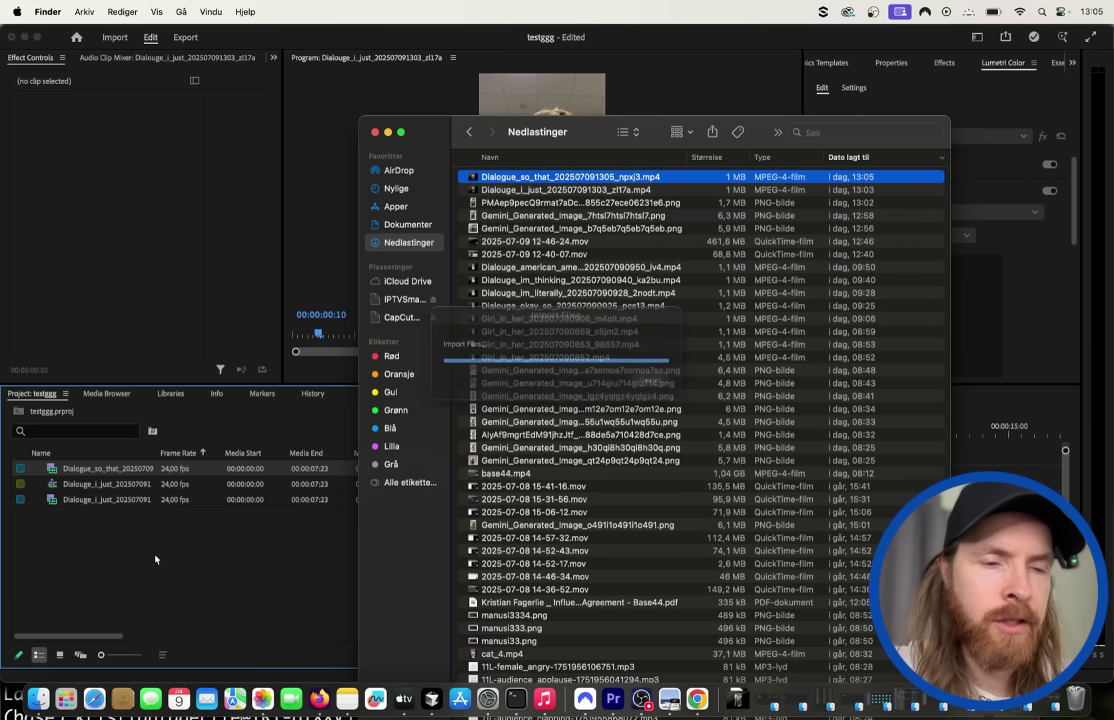
{"action": "left_click", "coordinate": [156, 559]}
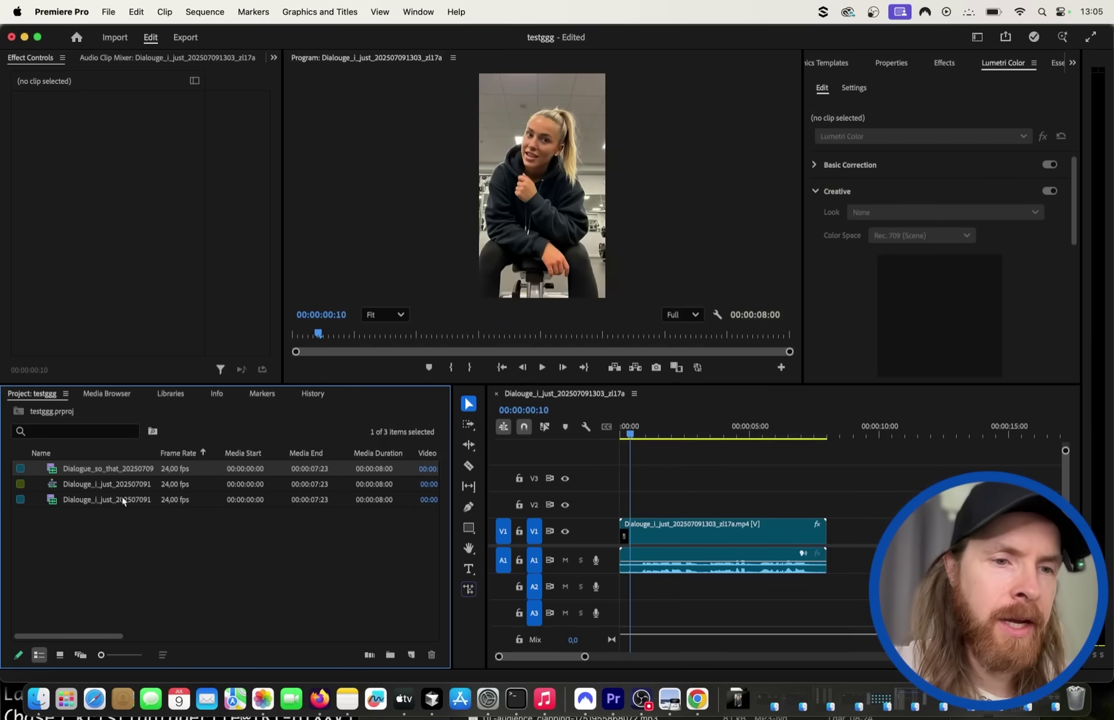
- Place the Dialogue_so_that clip after the first clip on the timeline and mute track A1
{"action": "left_click_drag", "start_coordinate": [117, 469], "coordinate": [829, 526]}
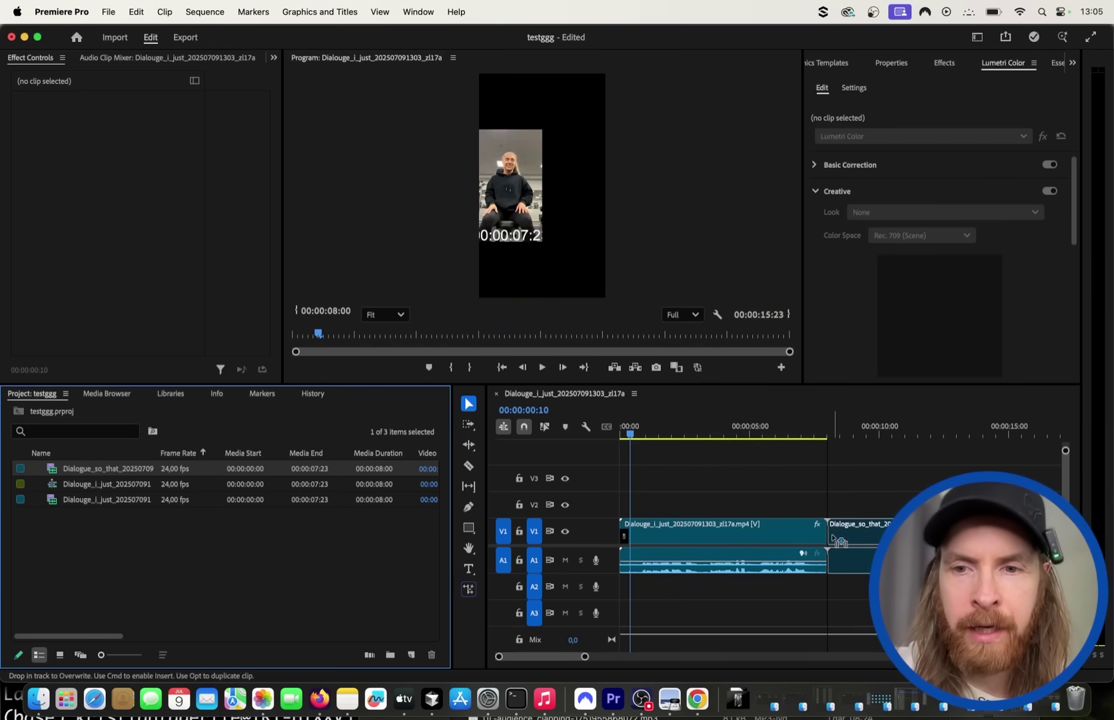
{"action": "left_click", "coordinate": [820, 431]}
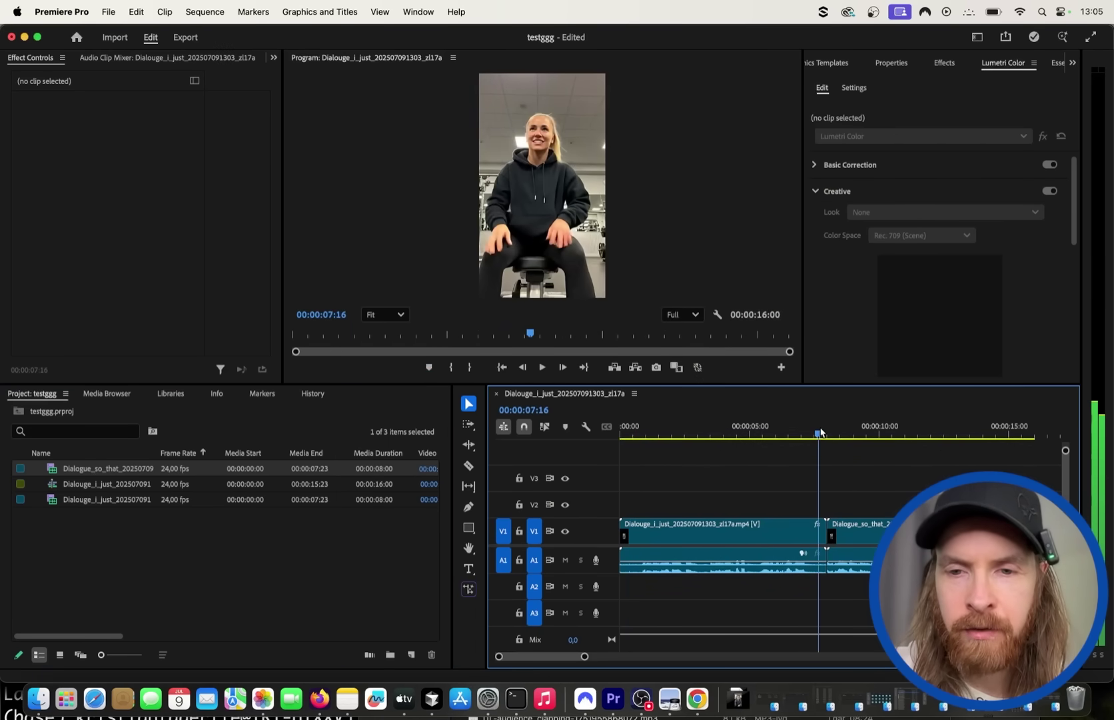
{"action": "left_click", "coordinate": [565, 560]}
- Play the sequence from the start, then scrub across the cut into the car clip around 00:00:10:17
{"action": "left_click_drag", "start_coordinate": [856, 432], "coordinate": [876, 435]}
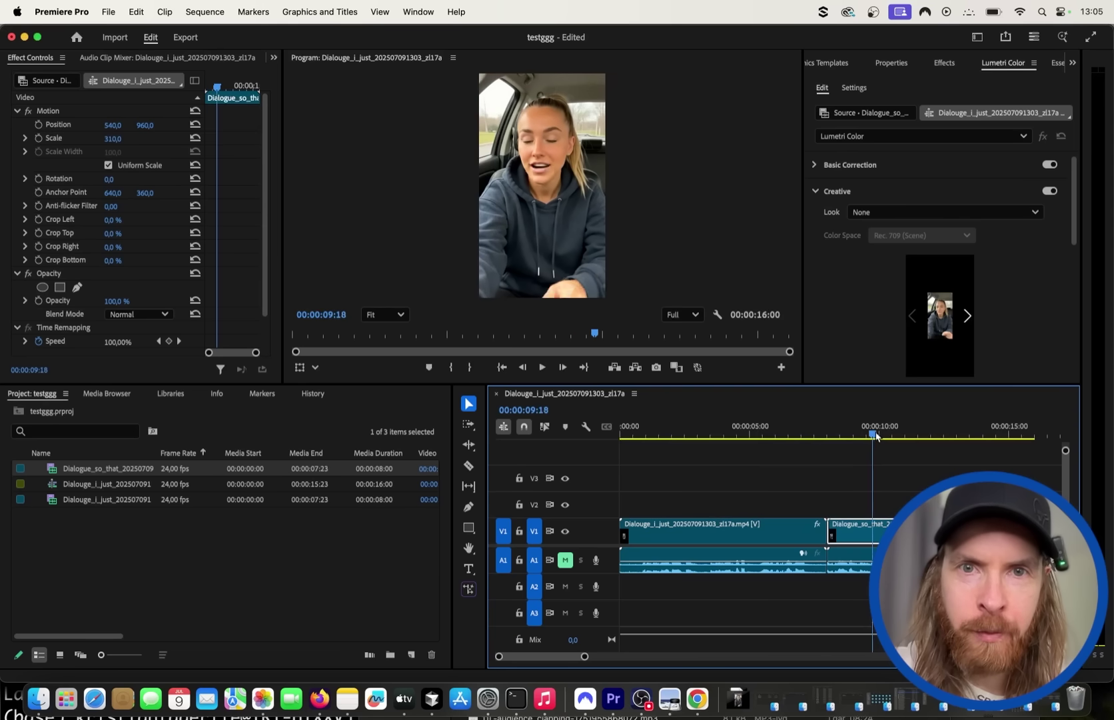
{"action": "key", "text": "Home"}
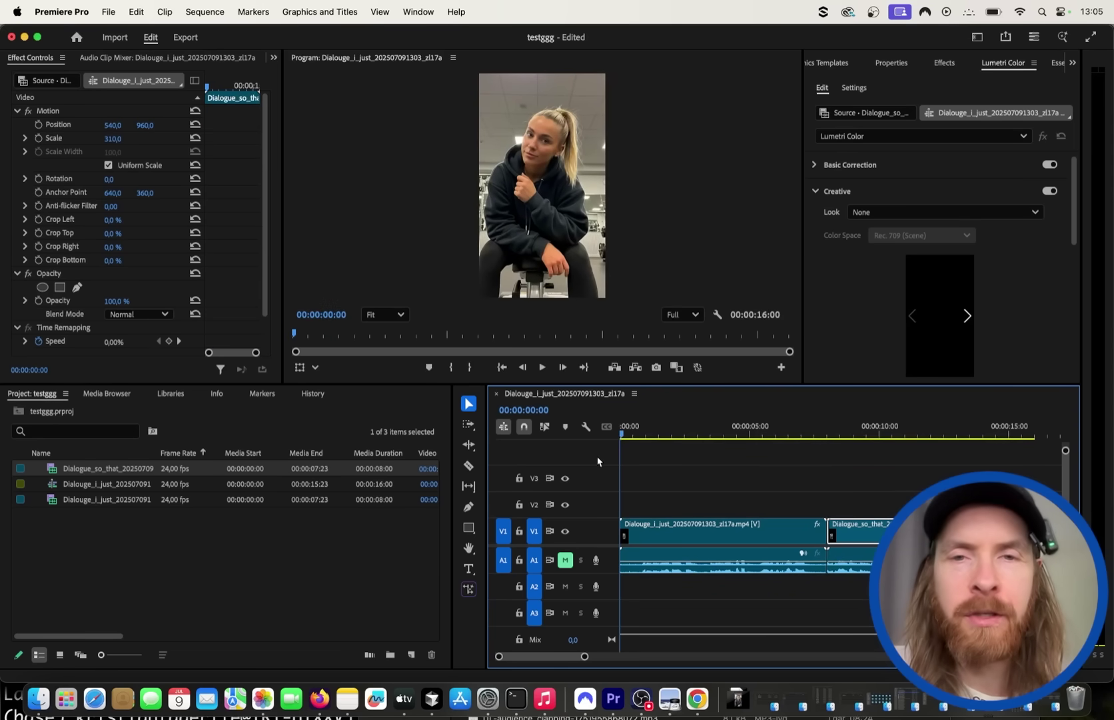
{"action": "key", "text": "space"}
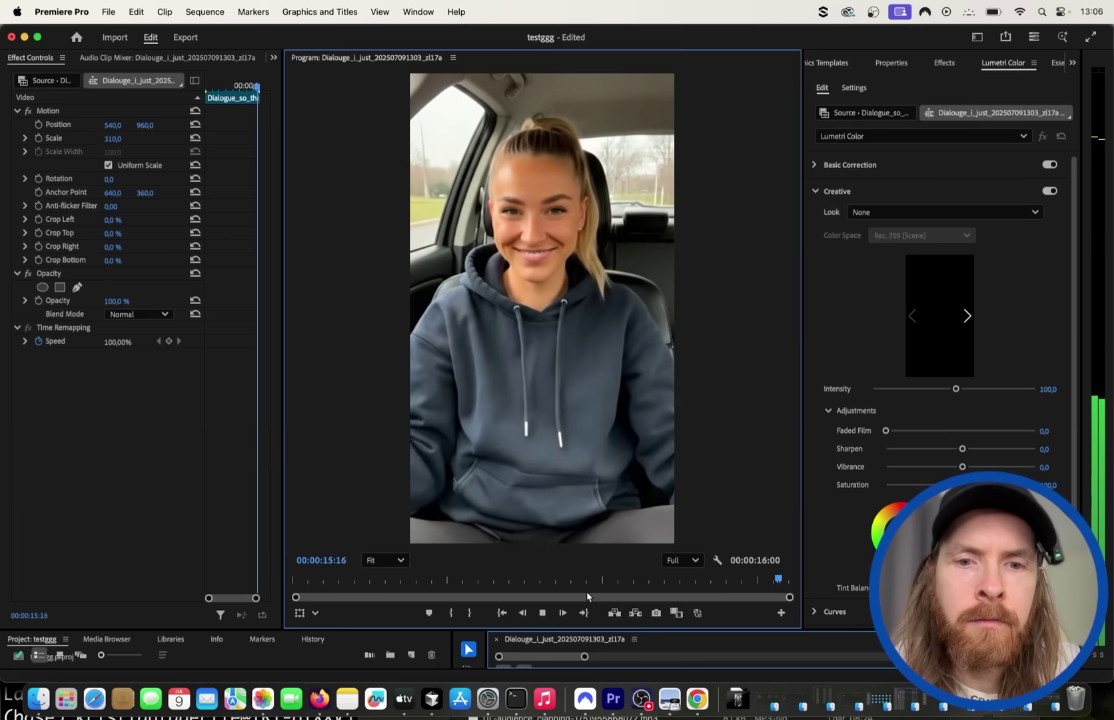
{"action": "key", "text": "space"}
{"action": "key", "text": "space"}
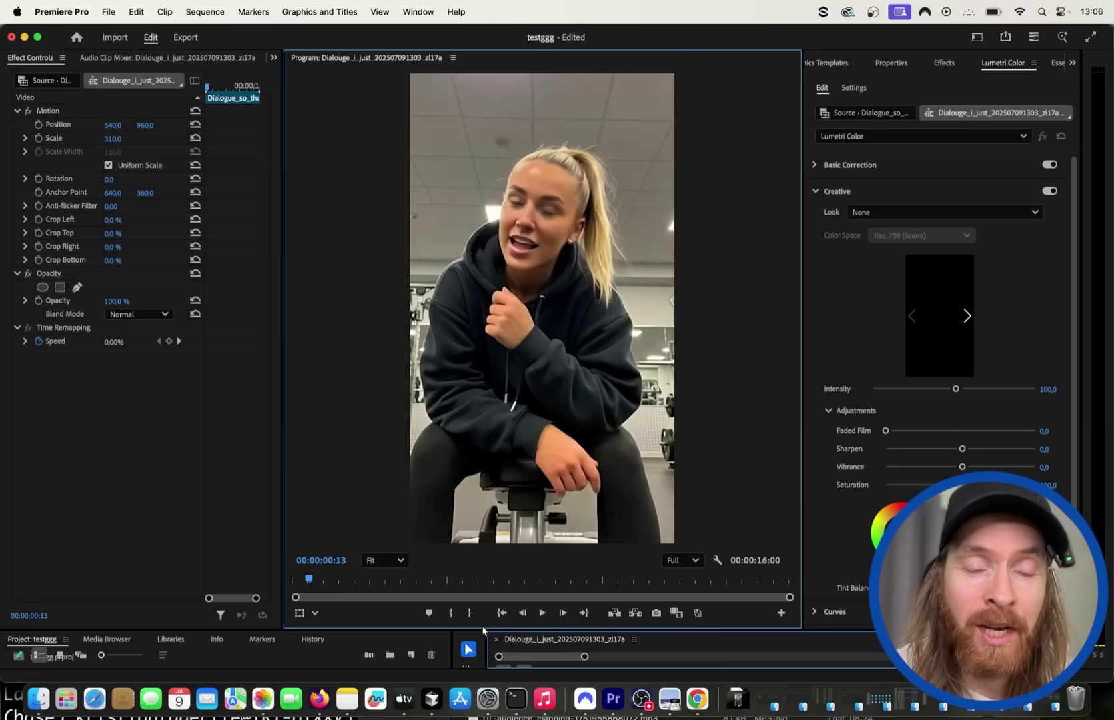
{"action": "left_click_drag", "start_coordinate": [481, 630], "coordinate": [506, 427]}
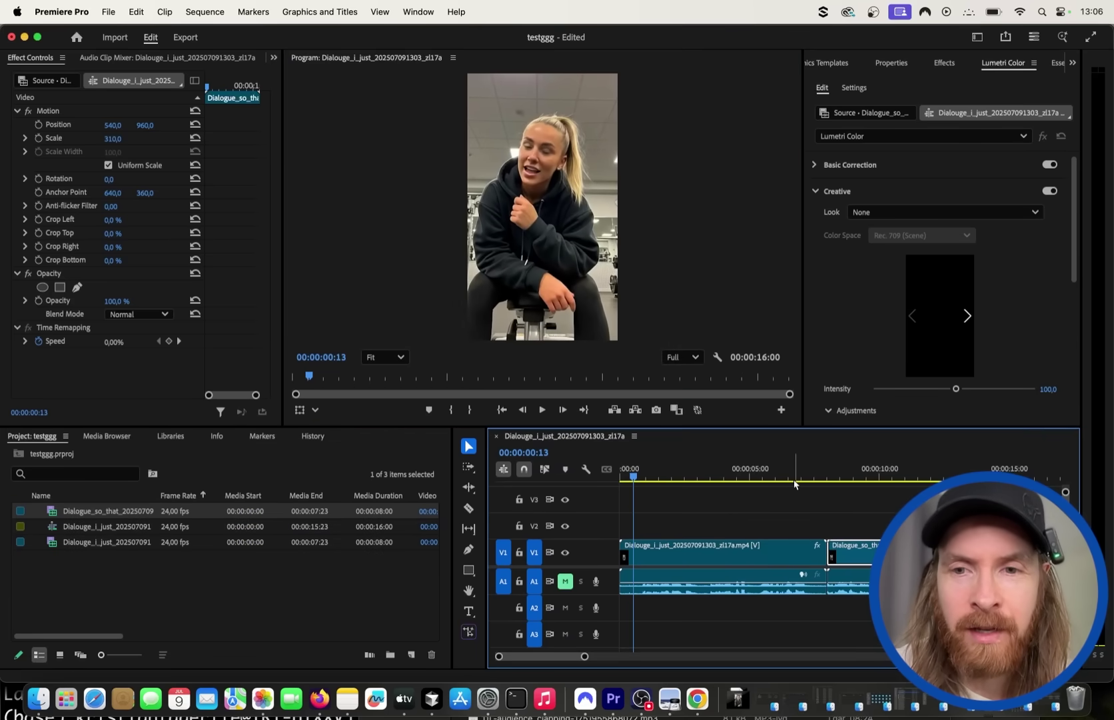
{"action": "left_click", "coordinate": [828, 477]}
{"action": "left_click_drag", "start_coordinate": [826, 477], "coordinate": [898, 477]}
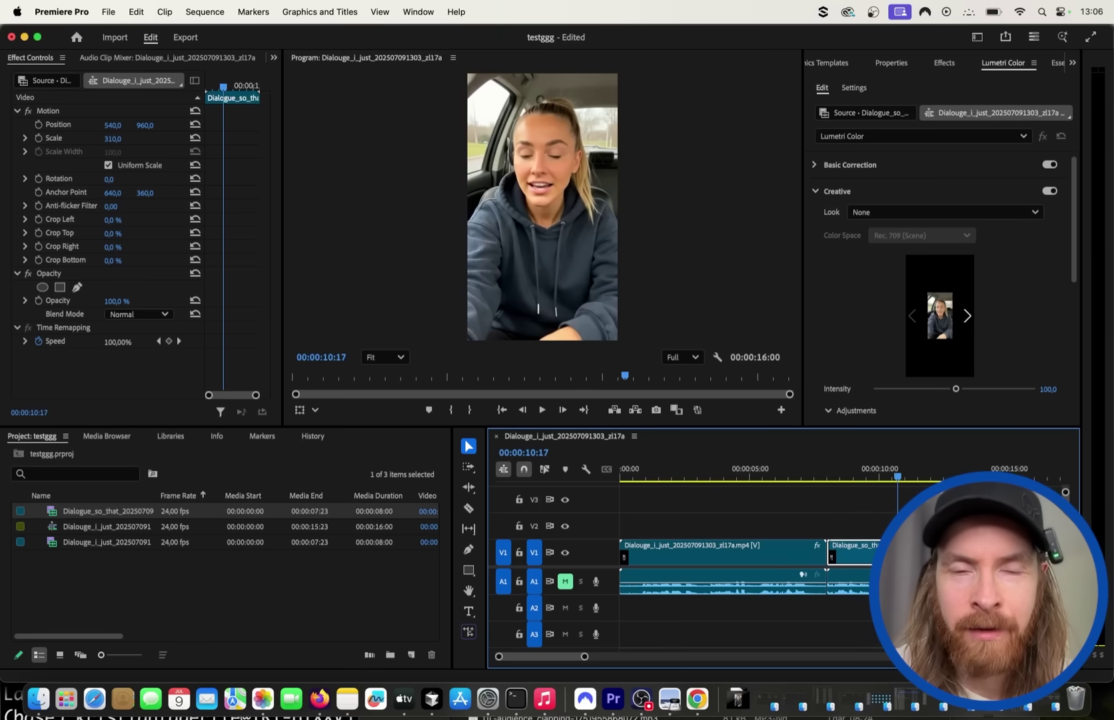
- Bring the Flow project up in Chrome, then switch to the theaivideocourse.com homepage tab
{"action": "left_click", "coordinate": [697, 698]}
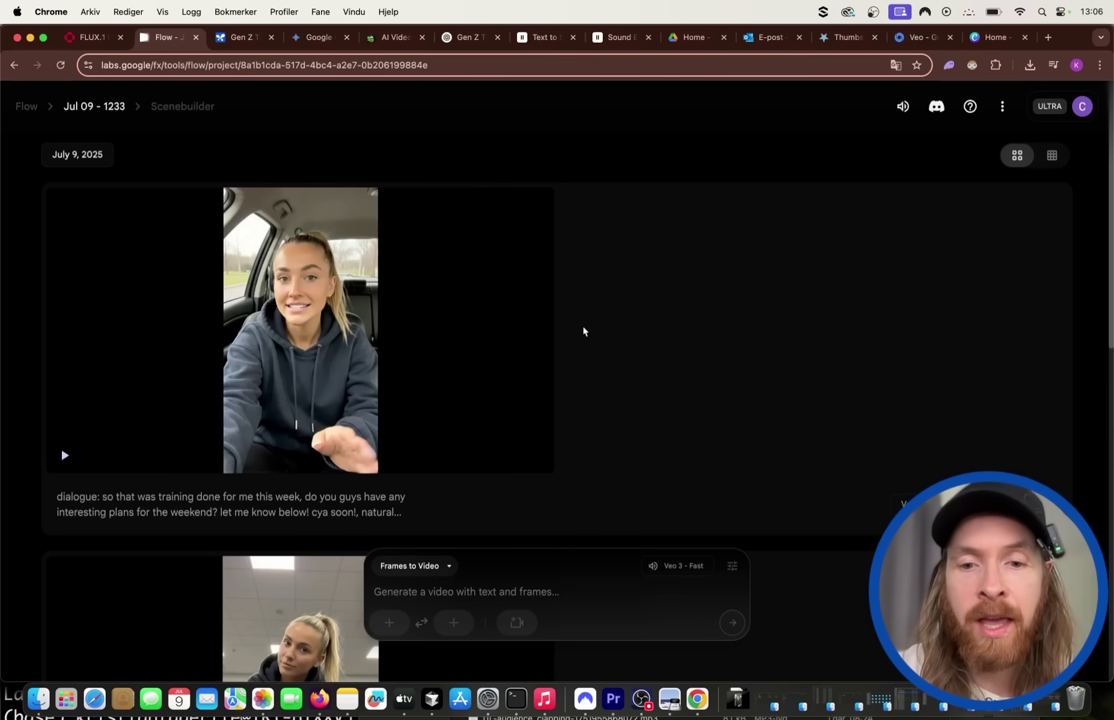
{"action": "key", "text": "super+5"}
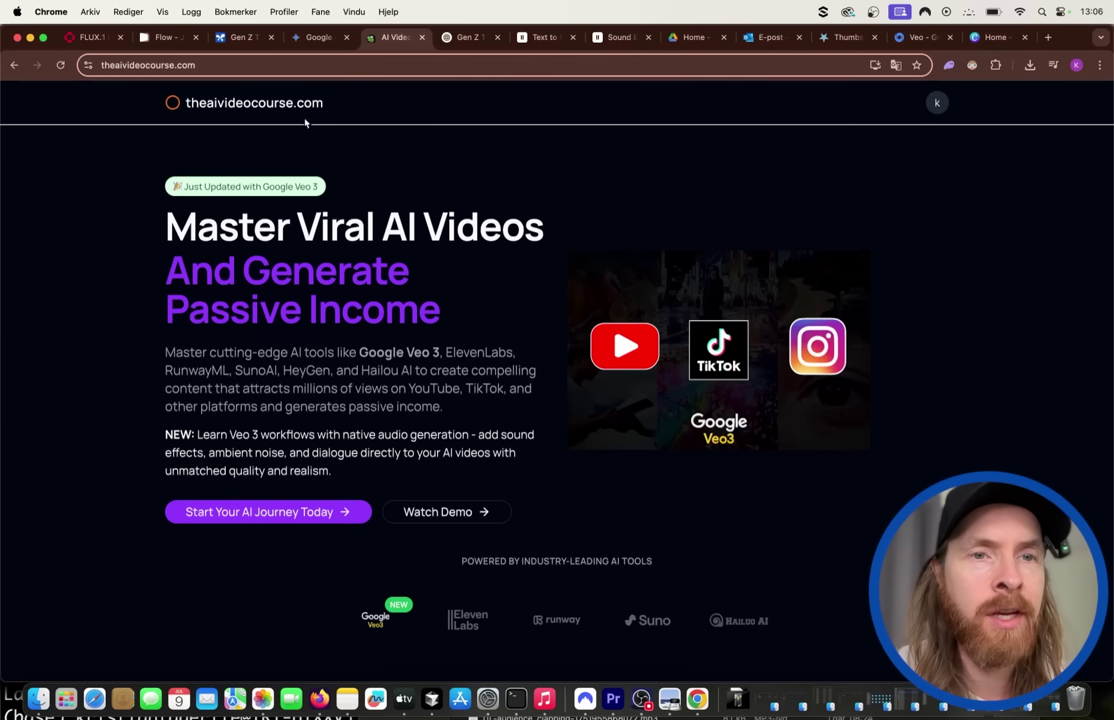
{"action": "scroll", "coordinate": [443, 460], "scroll_direction": "down", "scroll_amount": 15}
{"action": "scroll", "coordinate": [443, 460], "scroll_direction": "up", "scroll_amount": 15}
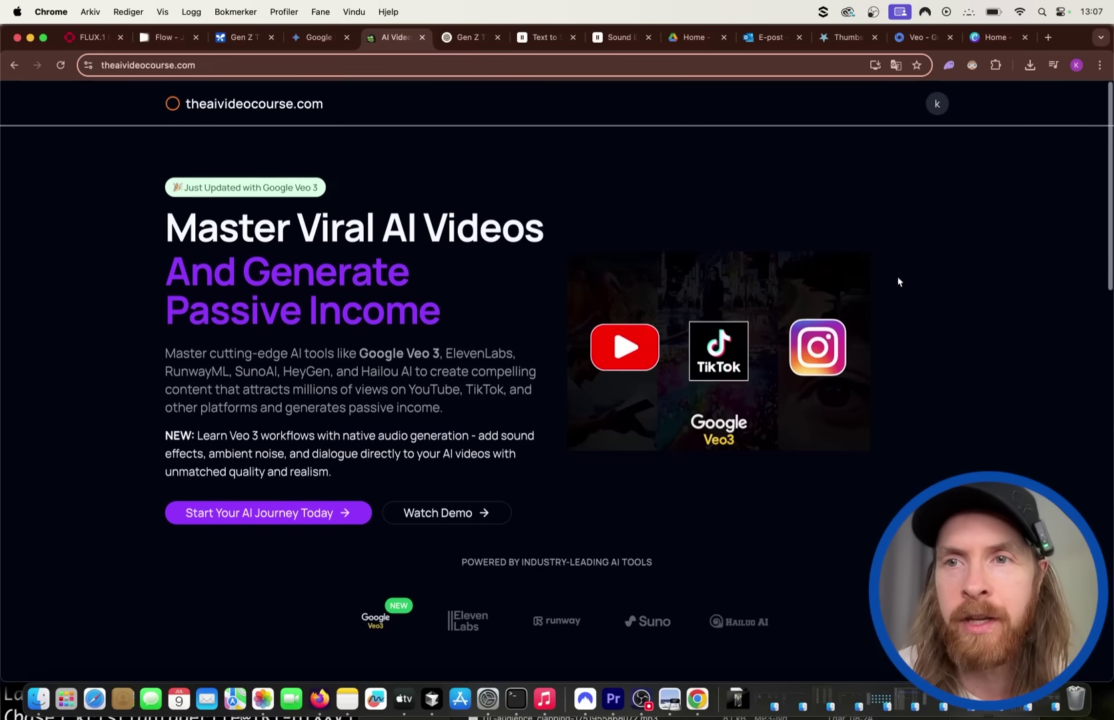
{"action": "left_click", "coordinate": [945, 108]}
{"action": "left_click", "coordinate": [912, 130]}
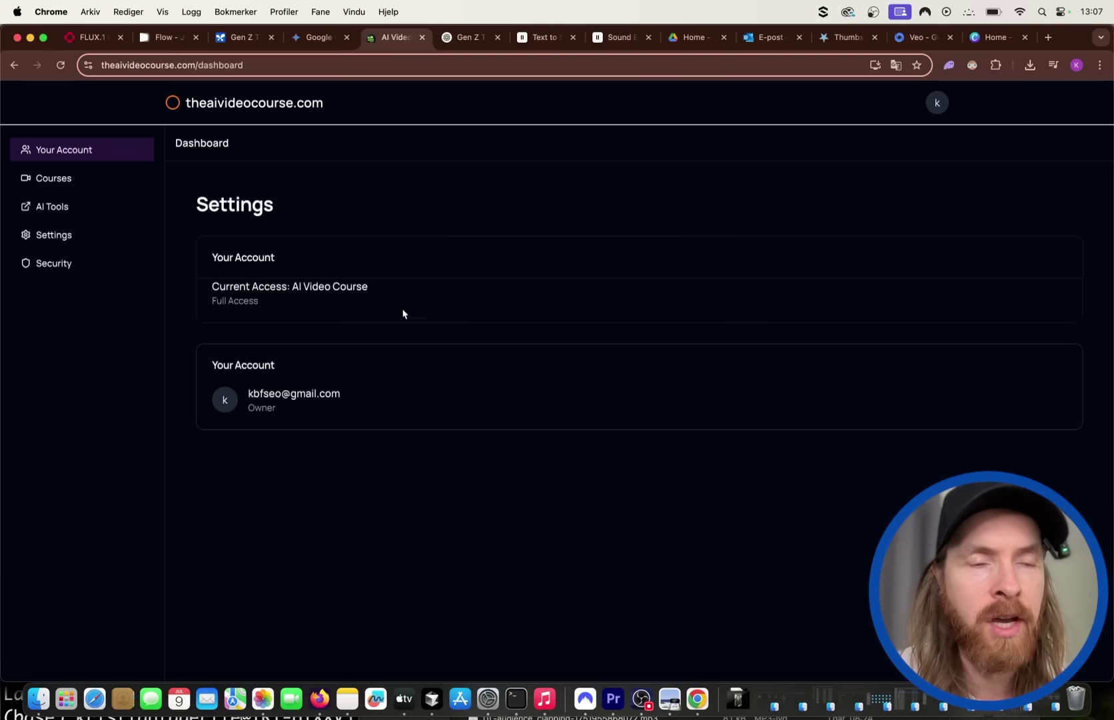
{"action": "left_click", "coordinate": [68, 178]}
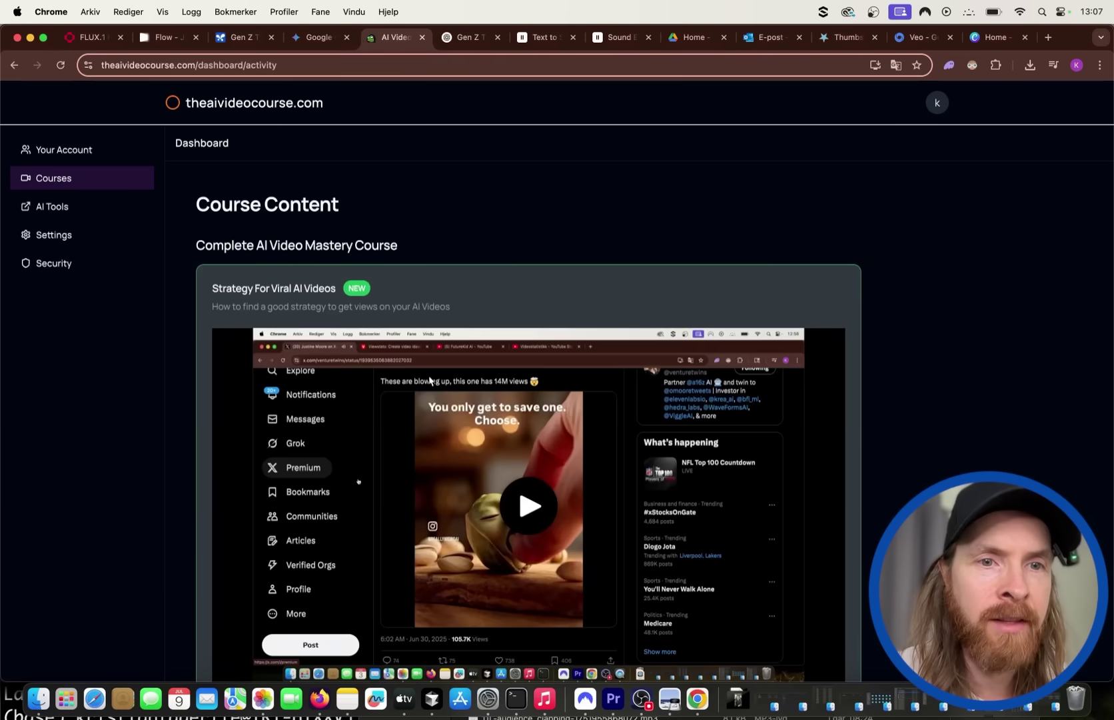
{"action": "scroll", "coordinate": [428, 377], "scroll_direction": "up", "scroll_amount": 5}
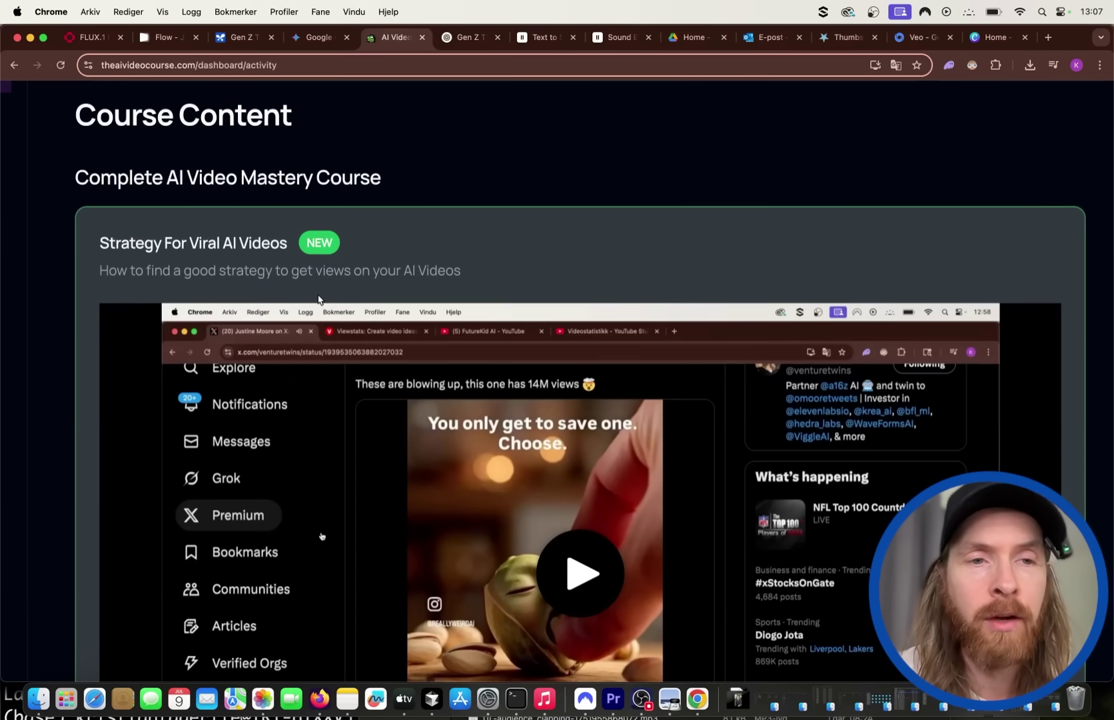
{"action": "scroll", "coordinate": [427, 285], "scroll_direction": "down", "scroll_amount": 5}
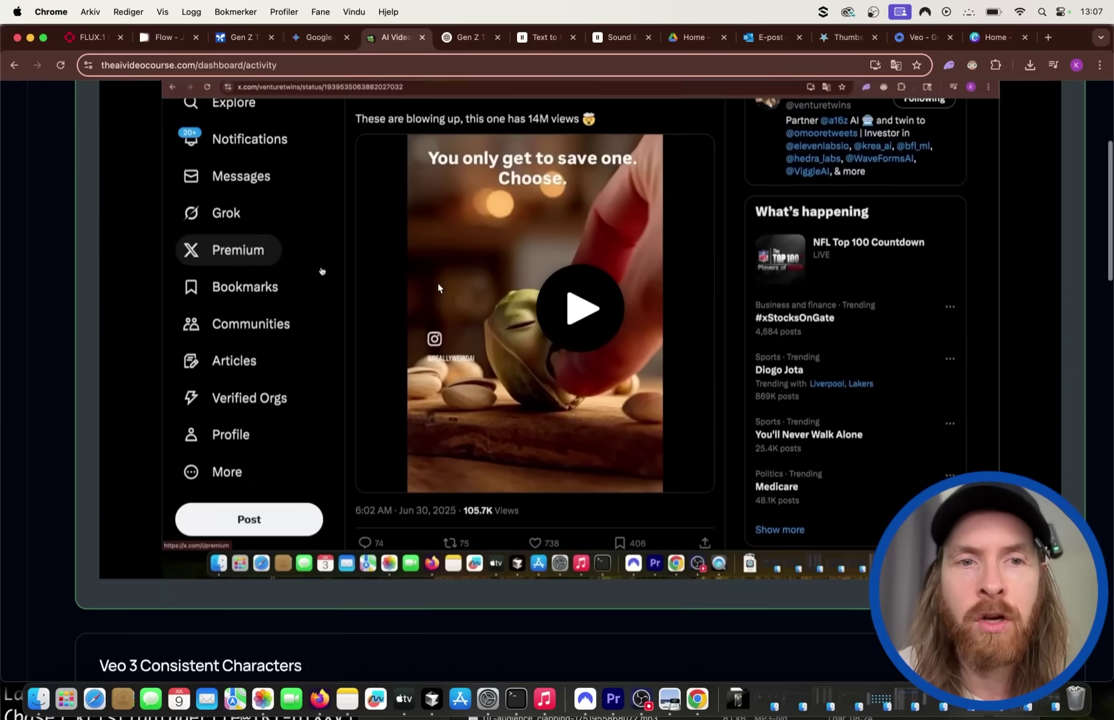
{"action": "scroll", "coordinate": [440, 288], "scroll_direction": "up", "scroll_amount": 2}
{"action": "scroll", "coordinate": [440, 287], "scroll_direction": "down", "scroll_amount": 10}
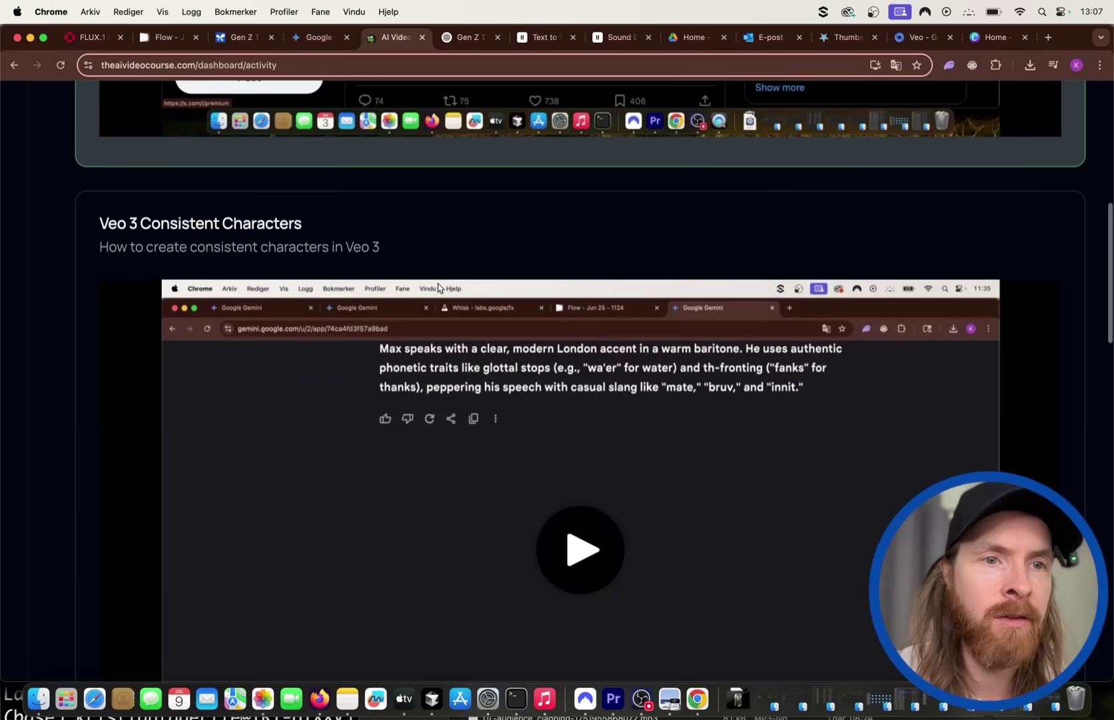
{"action": "scroll", "coordinate": [376, 270], "scroll_direction": "up", "scroll_amount": 10}
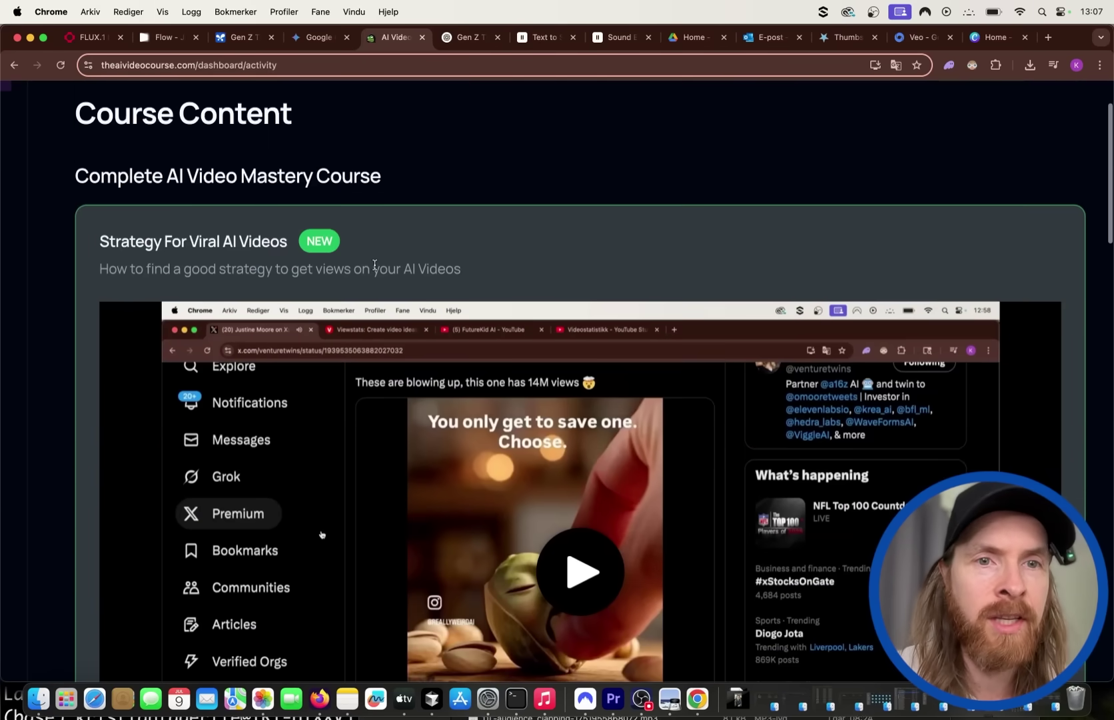
{"action": "scroll", "coordinate": [375, 266], "scroll_direction": "up", "scroll_amount": 3}
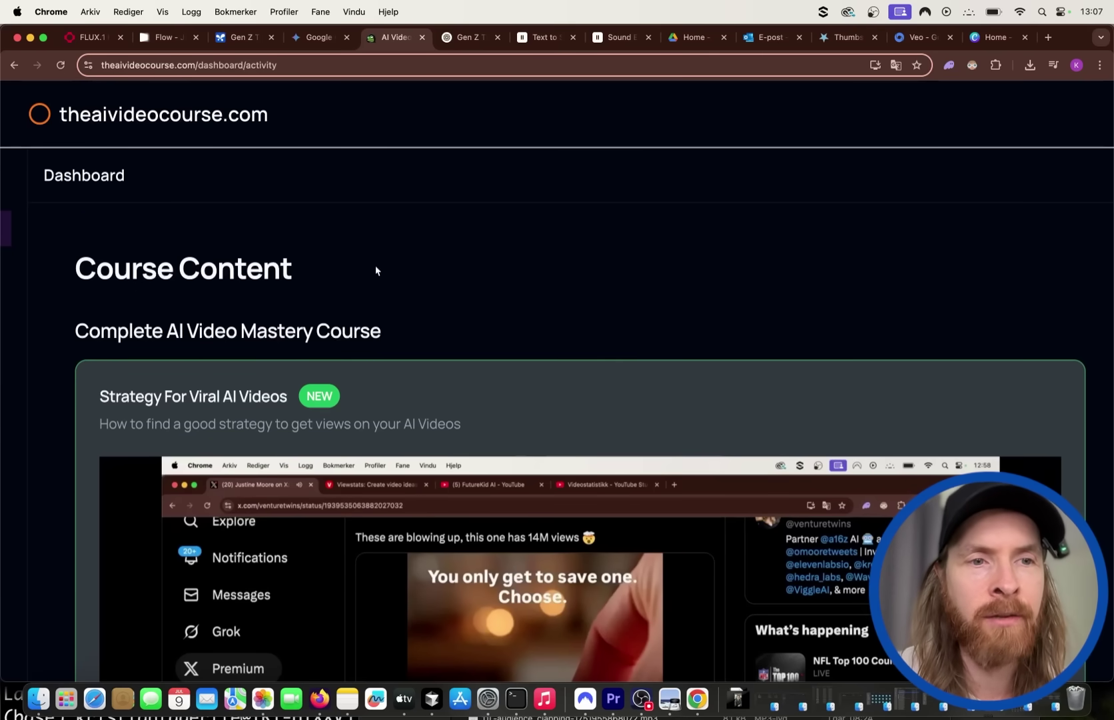
{"action": "scroll", "coordinate": [375, 271], "scroll_direction": "down", "scroll_amount": 12}
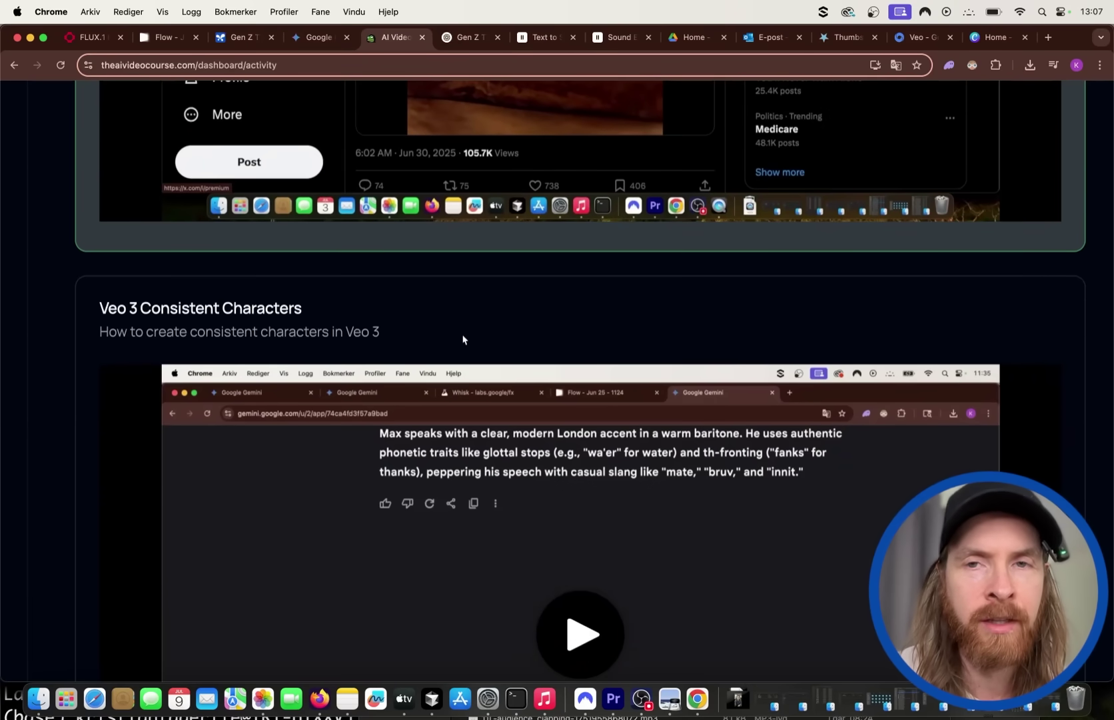
{"action": "scroll", "coordinate": [463, 340], "scroll_direction": "up", "scroll_amount": 12}
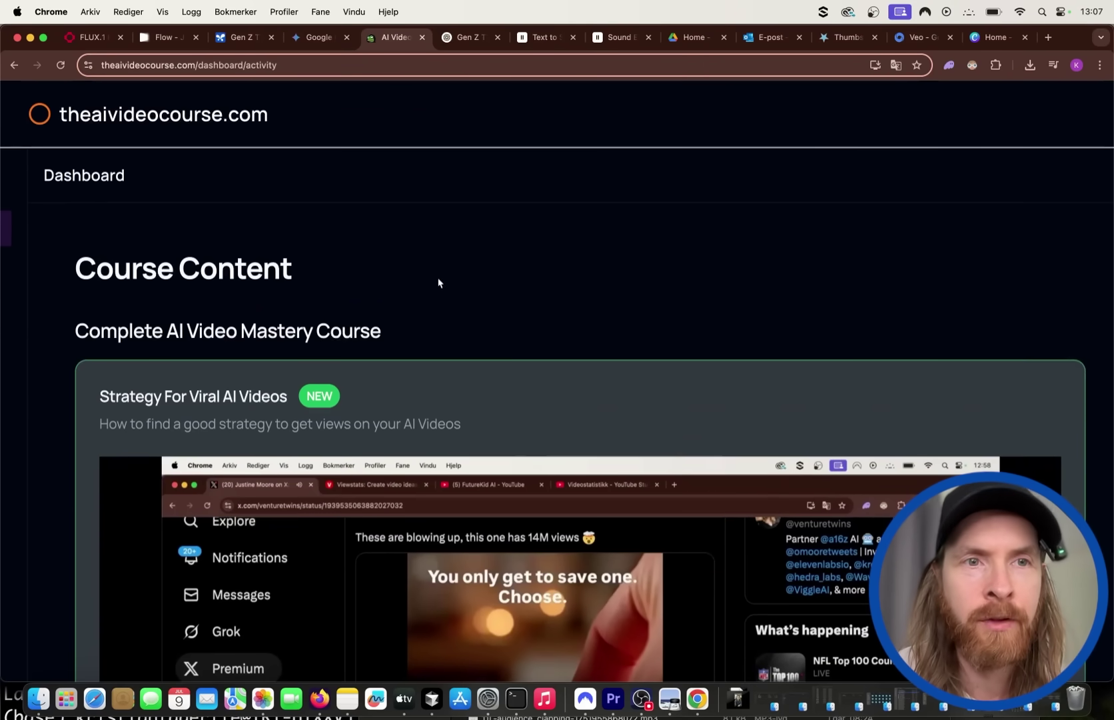
{"action": "left_click", "coordinate": [197, 117]}
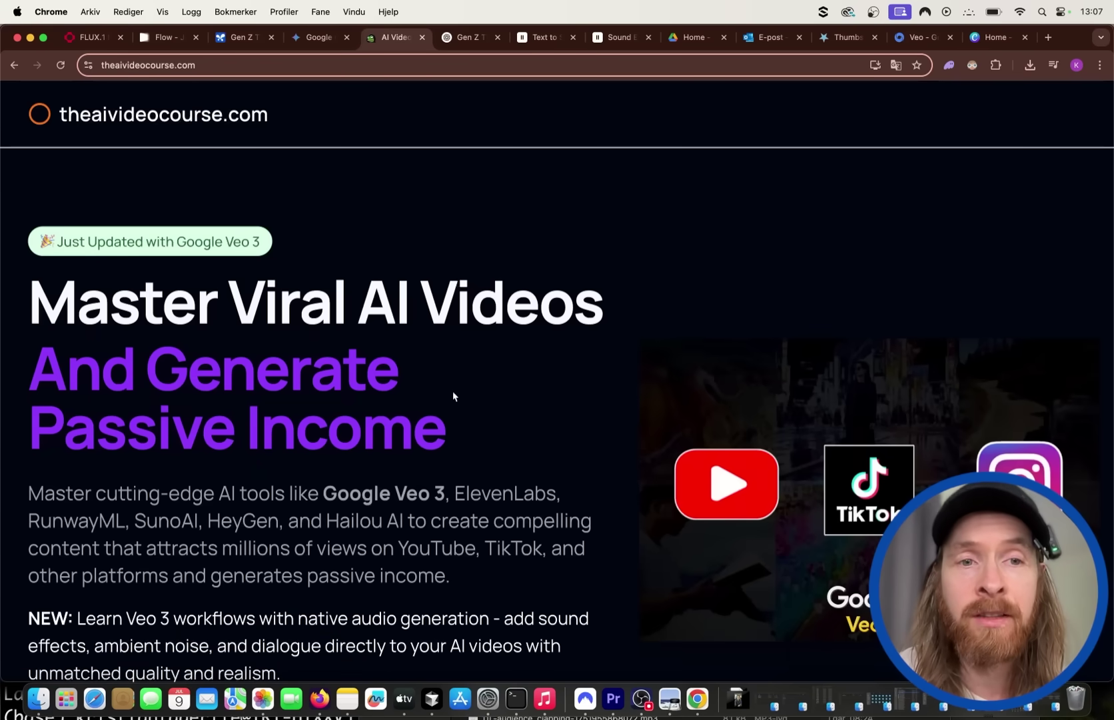
{"action": "scroll", "coordinate": [452, 394], "scroll_direction": "down", "scroll_amount": 1}
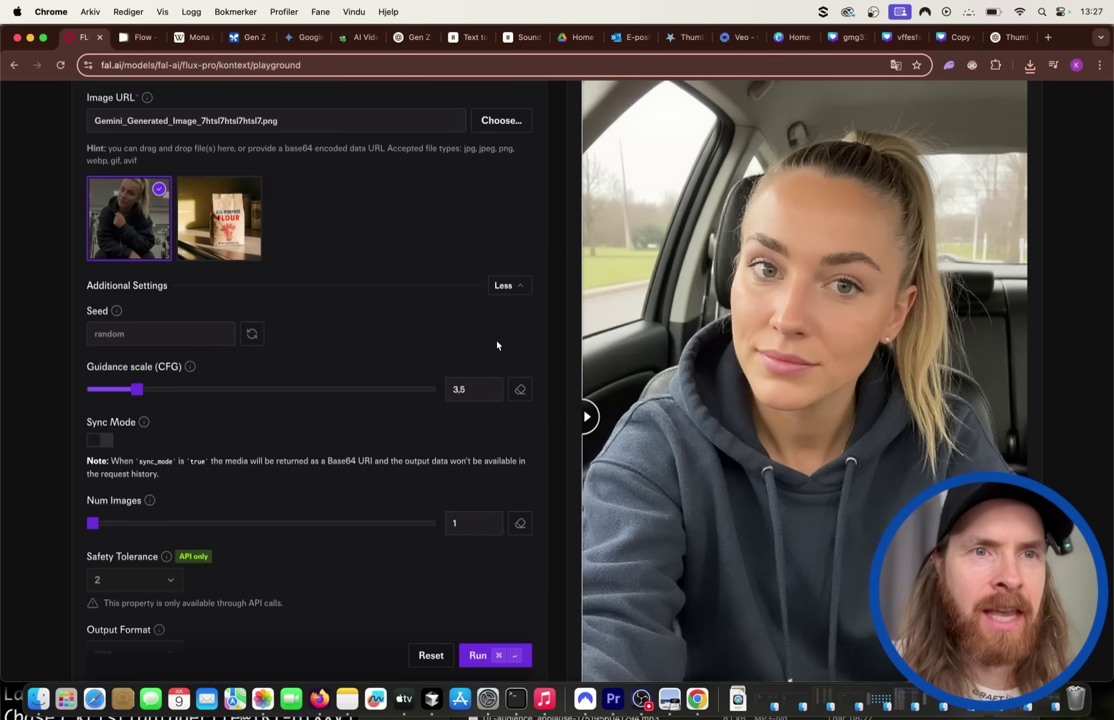
- Glance at the Wikipedia Mona Lisa article, then go back to the FLUX Kontext playground
{"action": "left_click", "coordinate": [205, 43]}
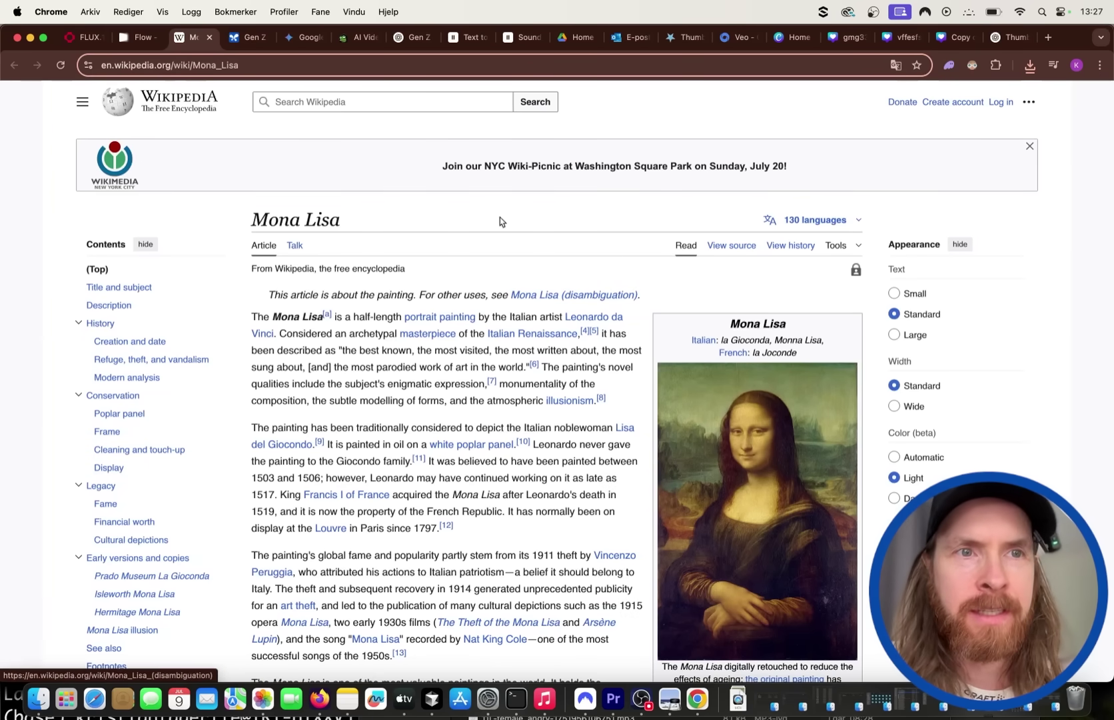
{"action": "left_click", "coordinate": [89, 41]}
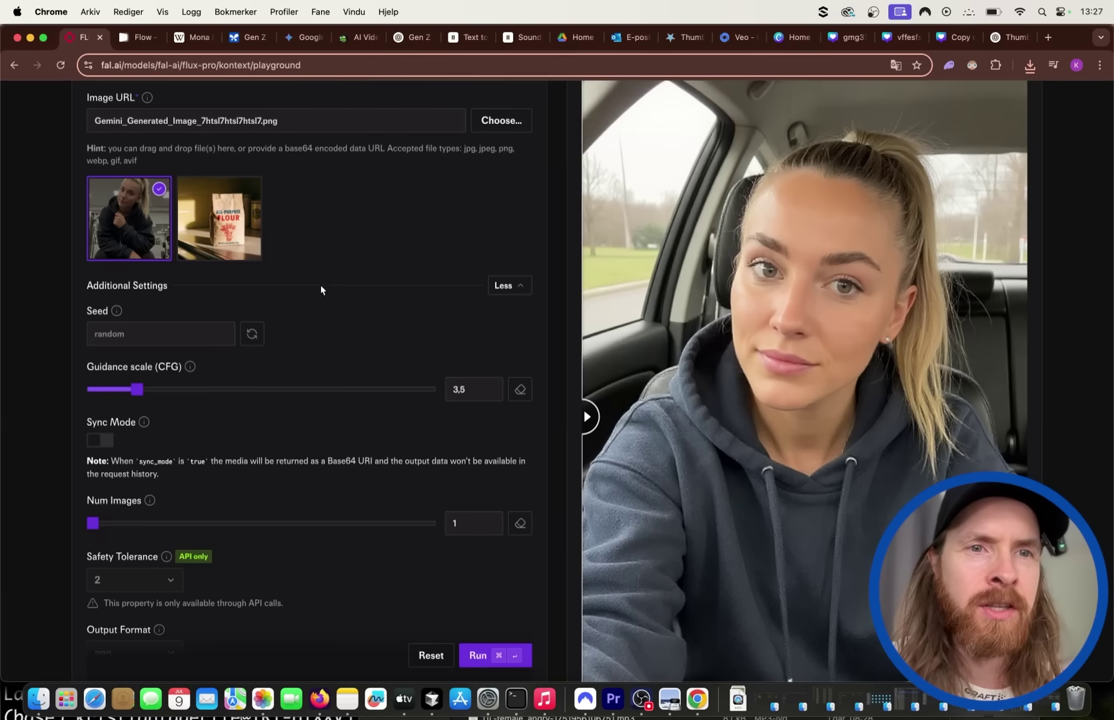
{"action": "scroll", "coordinate": [321, 290], "scroll_direction": "up", "scroll_amount": 3}
- Load the Mona Lisa webp and run a prompt hanging it on a 1950s Scottish castle wall
{"action": "left_click", "coordinate": [519, 291]}
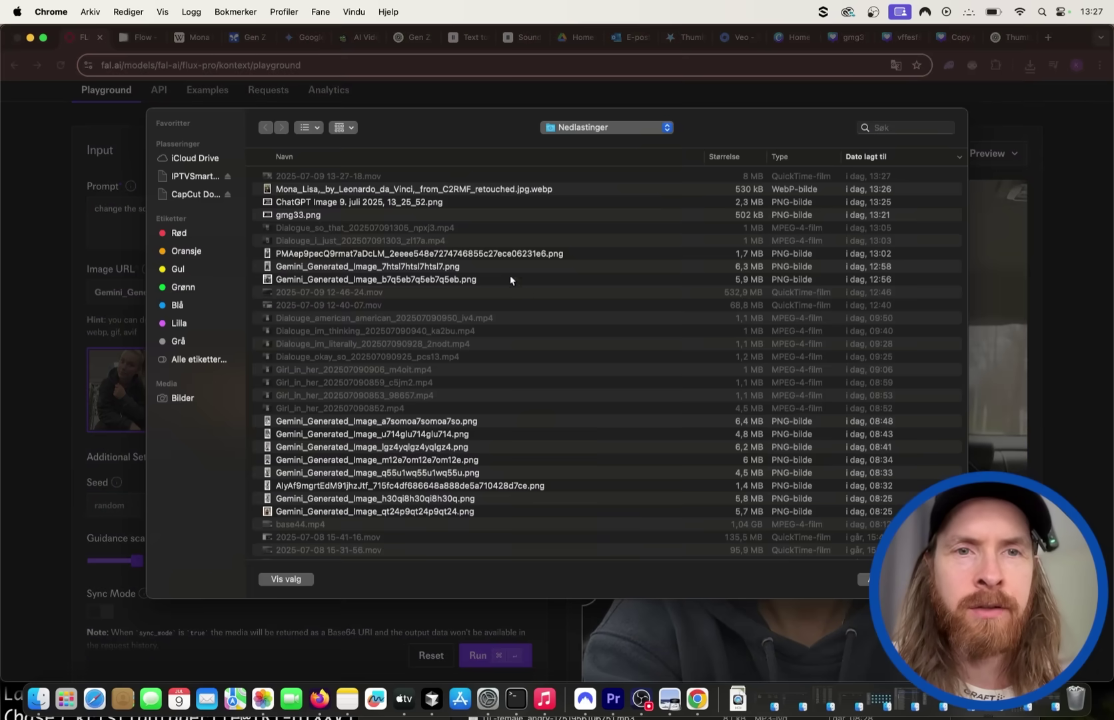
{"action": "double_click", "coordinate": [423, 189]}
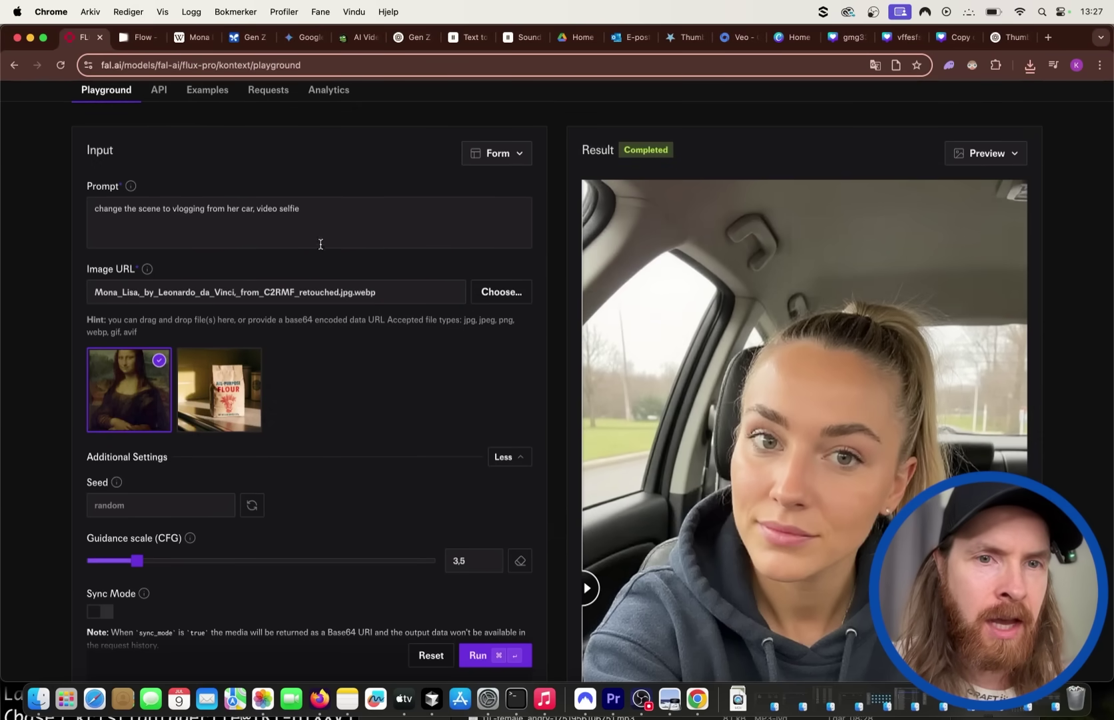
{"action": "left_click_drag", "start_coordinate": [320, 211], "coordinate": [83, 211]}
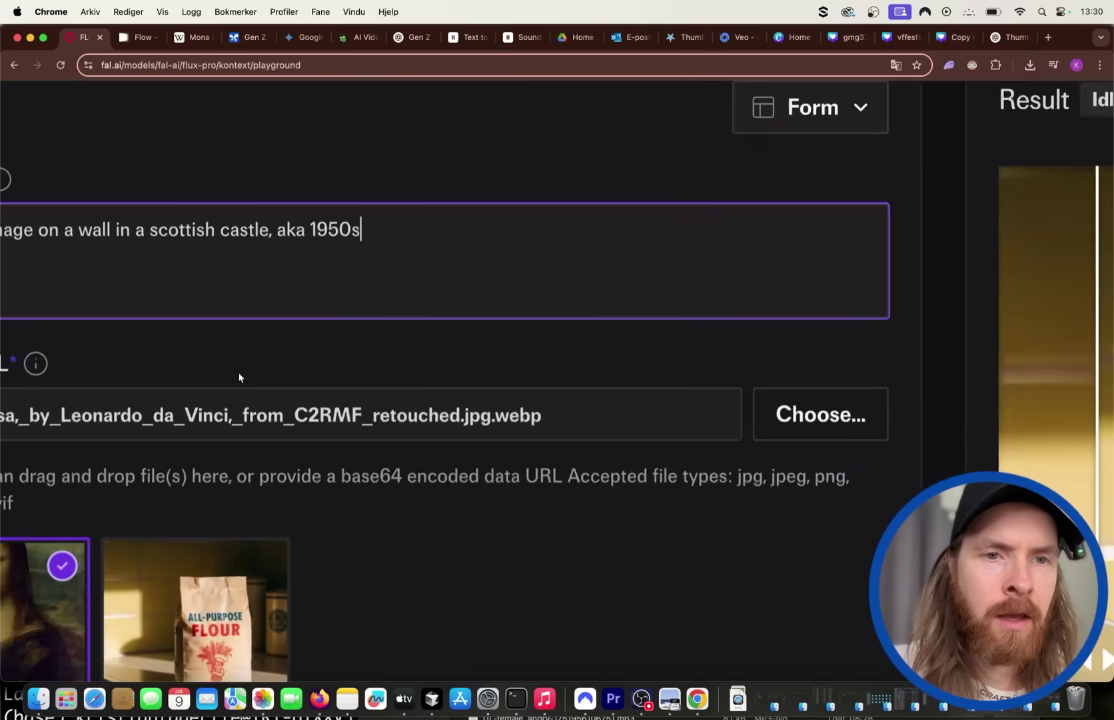
{"action": "key", "text": "super+plus"}
{"action": "key", "text": "super+plus"}
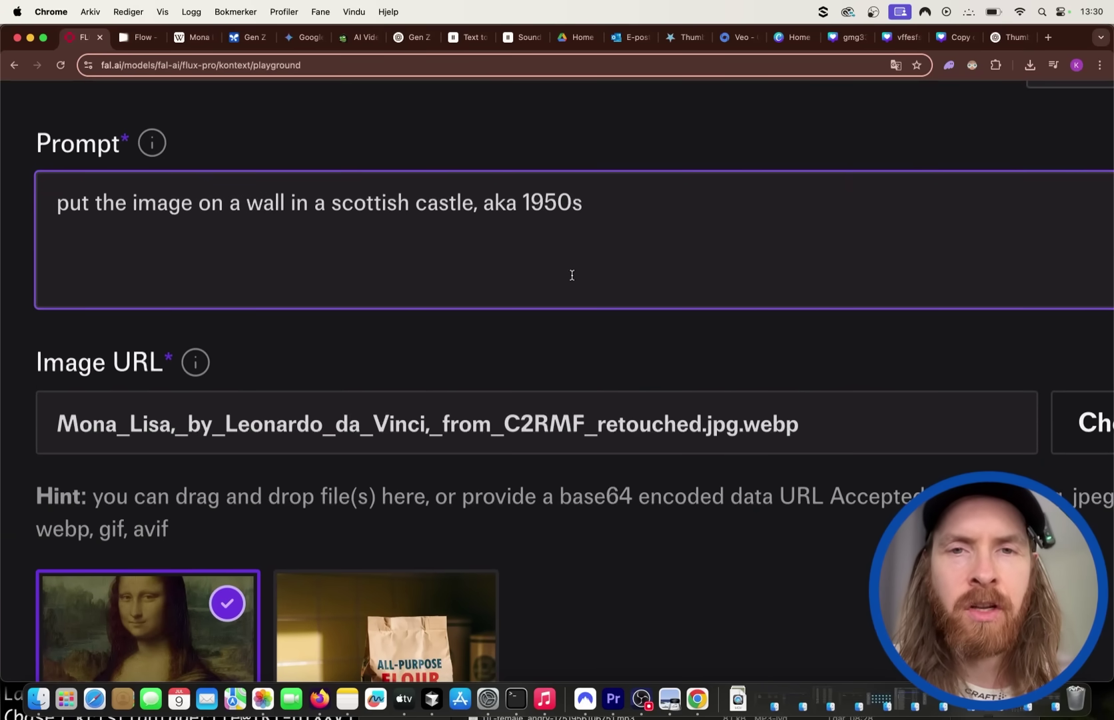
{"action": "key", "text": "super+minus"}
{"action": "key", "text": "super+minus"}
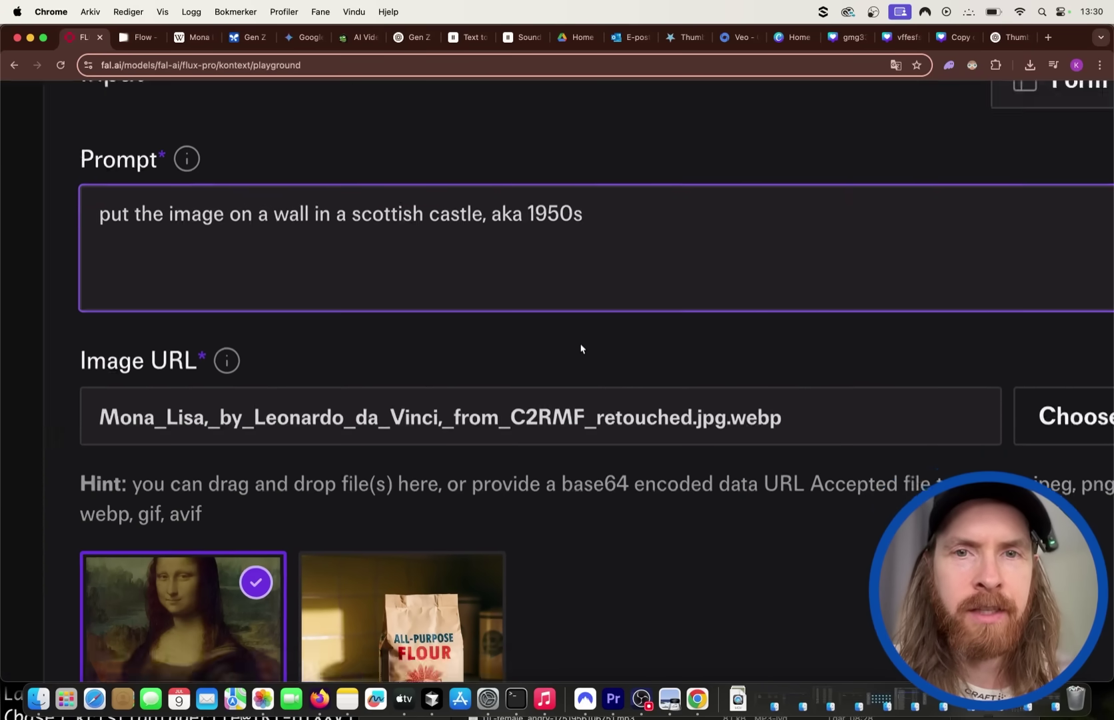
{"action": "left_click", "coordinate": [469, 663]}
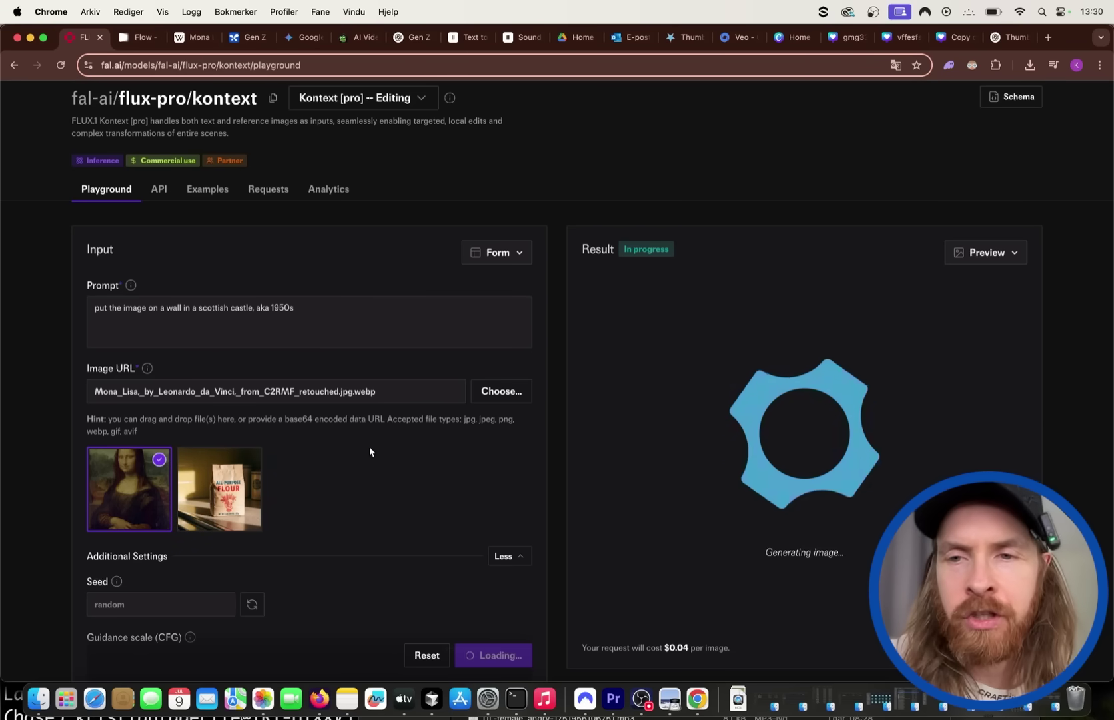
{"action": "scroll", "coordinate": [359, 278], "scroll_direction": "down", "scroll_amount": 1}
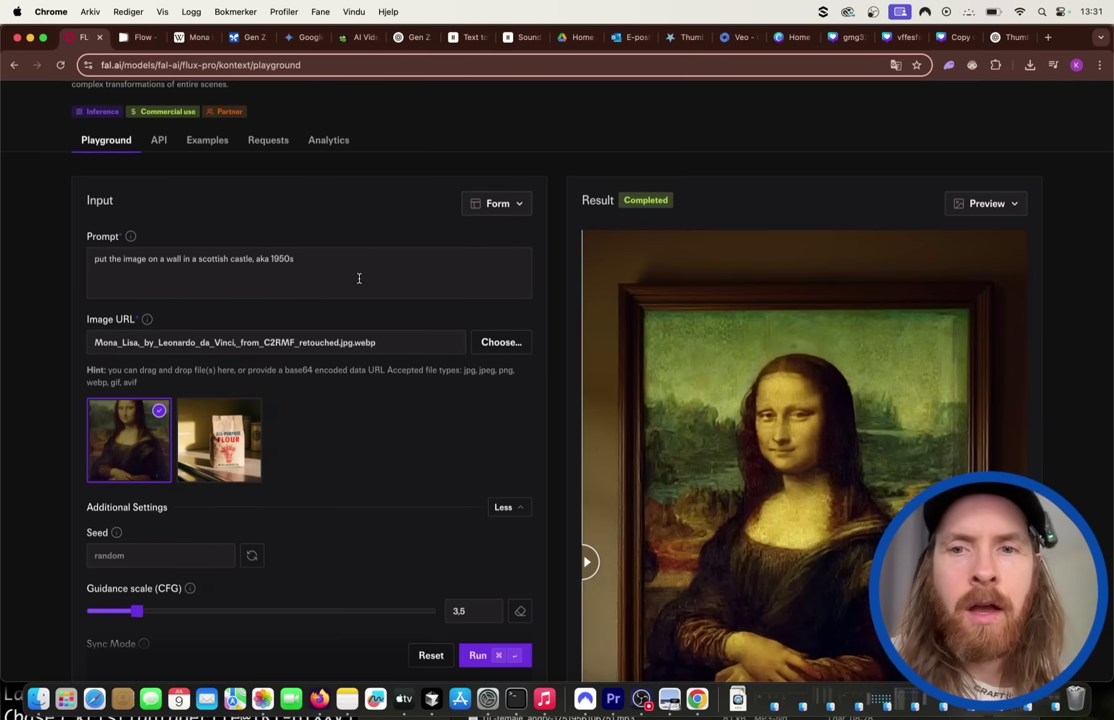
- Download the generated castle-wall Mona Lisa image
{"action": "scroll", "coordinate": [535, 301], "scroll_direction": "down", "scroll_amount": 5}
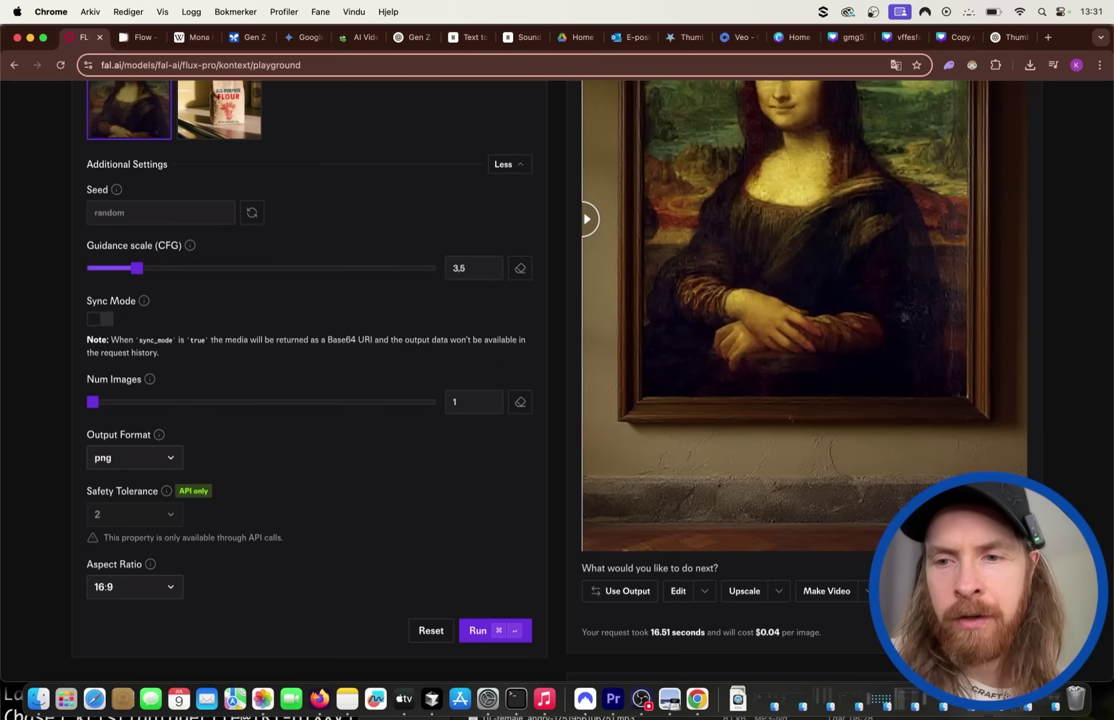
{"action": "left_click", "coordinate": [802, 393]}
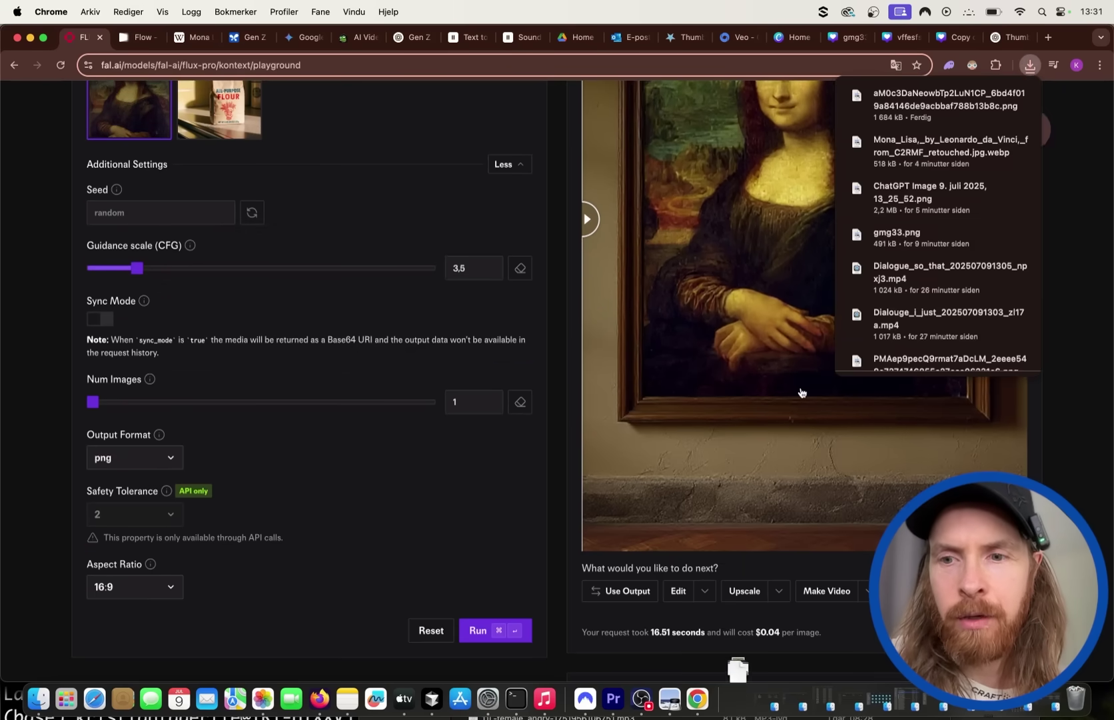
{"action": "scroll", "coordinate": [411, 246], "scroll_direction": "up", "scroll_amount": 3}
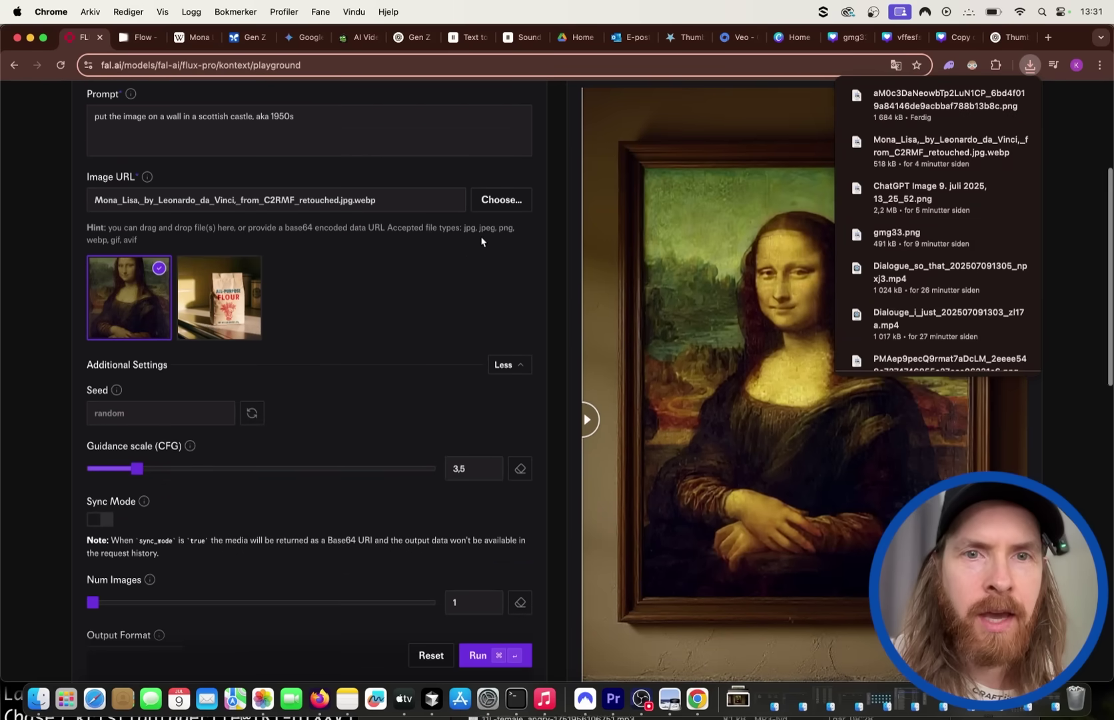
- Load the castle-wall PNG and run a 'zoom out, dining table' 1950s Scottish castle prompt
{"action": "left_click", "coordinate": [500, 197]}
{"action": "left_click", "coordinate": [307, 177]}
{"action": "double_click", "coordinate": [307, 177]}
{"action": "key", "text": "super+equal"}
{"action": "key", "text": "super+equal"}
{"action": "key", "text": "super+equal"}
{"action": "key", "text": "super+equal"}
{"action": "key", "text": "super+equal"}
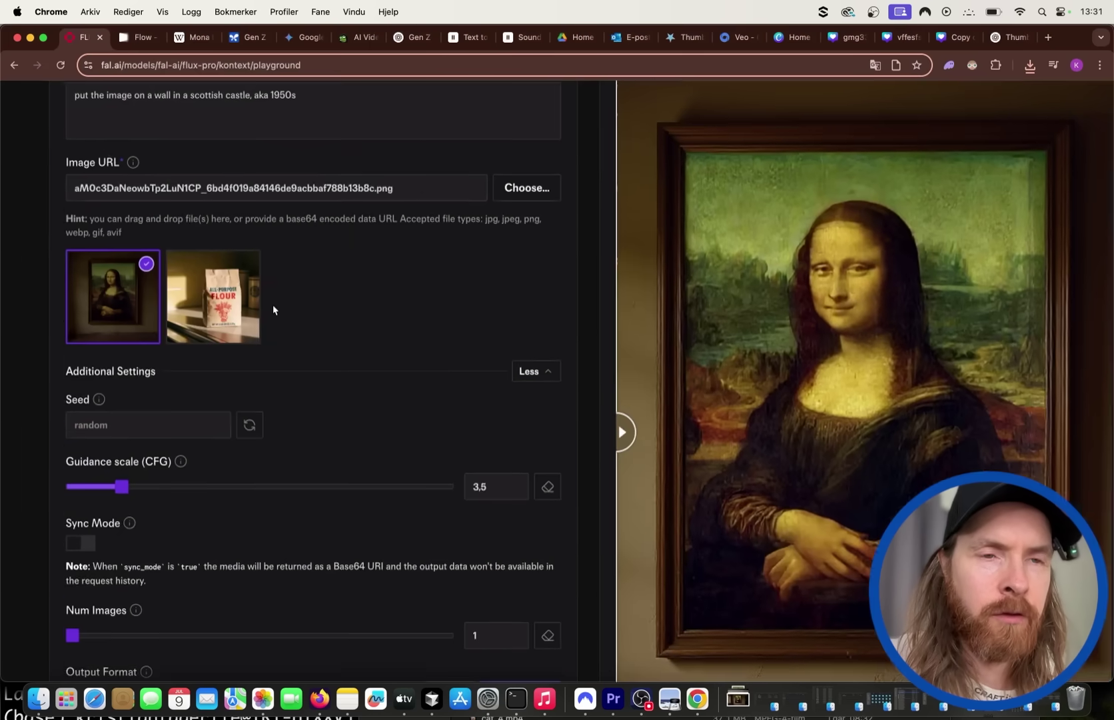
{"action": "left_click_drag", "start_coordinate": [336, 144], "coordinate": [177, 128]}
{"action": "type", "text": "zoom out, dining table,"}
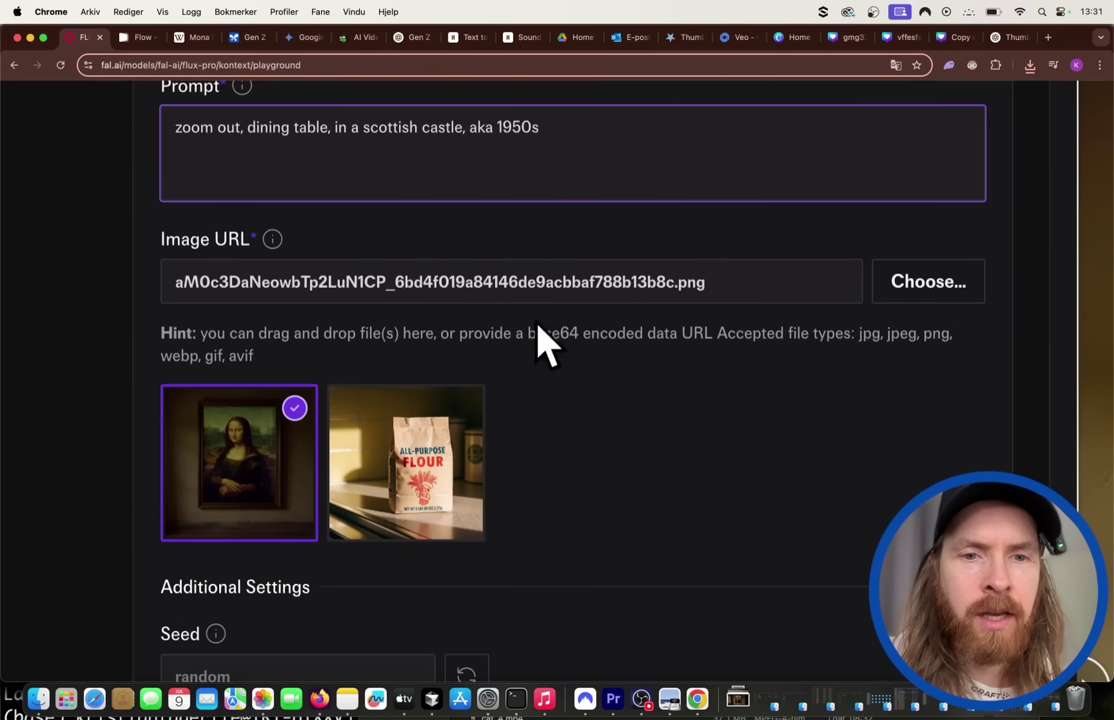
{"action": "key", "text": "super+minus"}
{"action": "key", "text": "super+minus"}
{"action": "key", "text": "super+minus"}
{"action": "scroll", "coordinate": [587, 604], "scroll_direction": "down", "scroll_amount": 5}
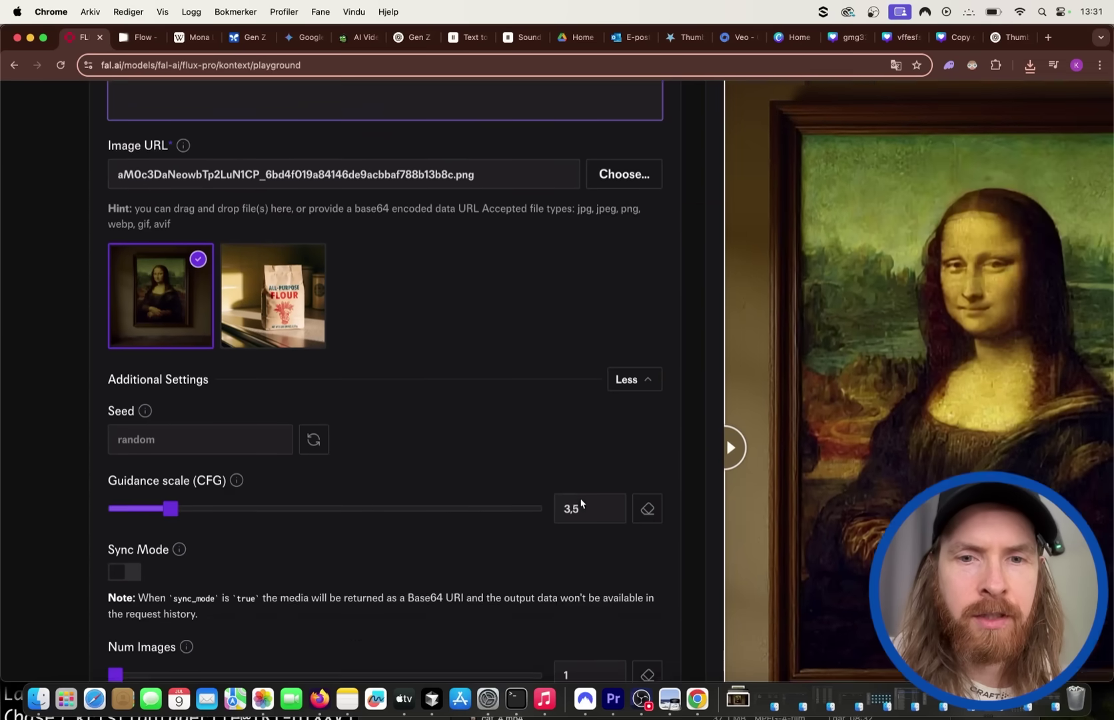
{"action": "left_click", "coordinate": [601, 649]}
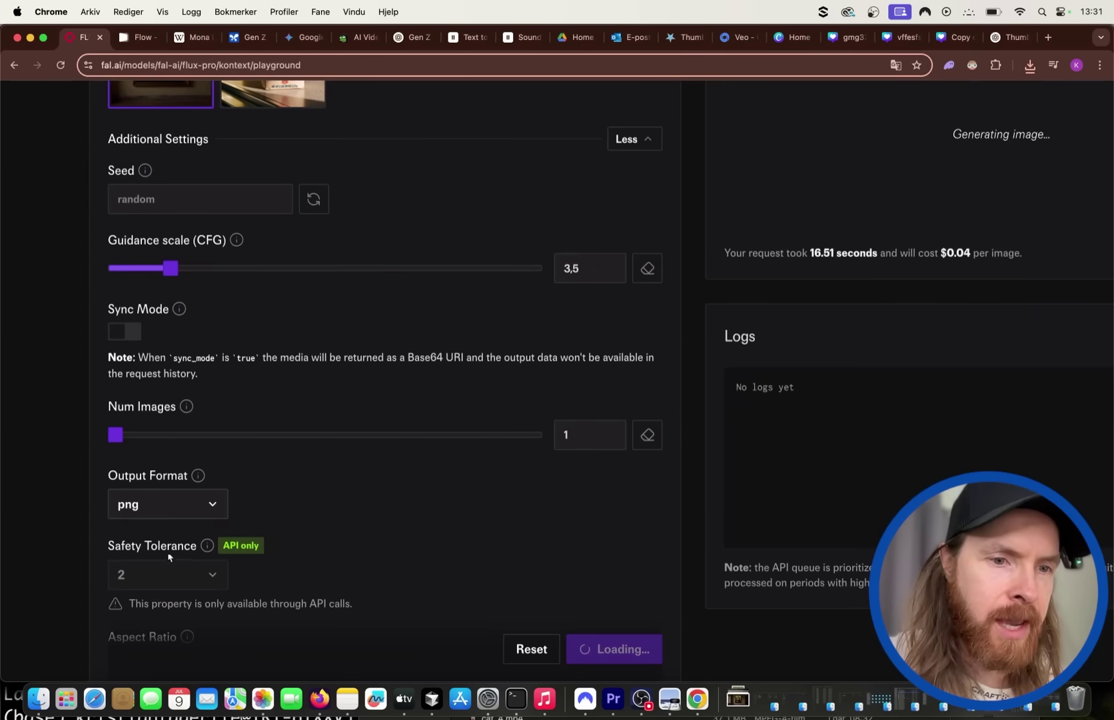
- Review the zoomed-out dining-room result and download it
{"action": "scroll", "coordinate": [261, 430], "scroll_direction": "down", "scroll_amount": 3}
{"action": "scroll", "coordinate": [355, 430], "scroll_direction": "up", "scroll_amount": 10}
{"action": "scroll", "coordinate": [355, 430], "scroll_direction": "right", "scroll_amount": 3}
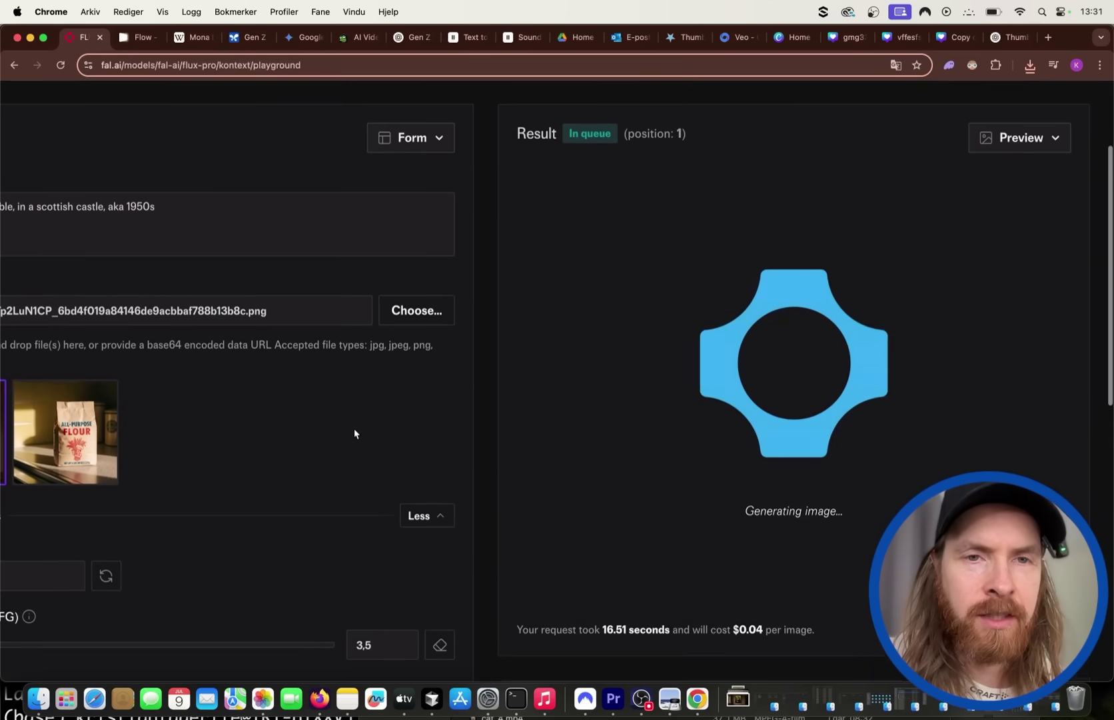
{"action": "scroll", "coordinate": [343, 433], "scroll_direction": "down", "scroll_amount": 3}
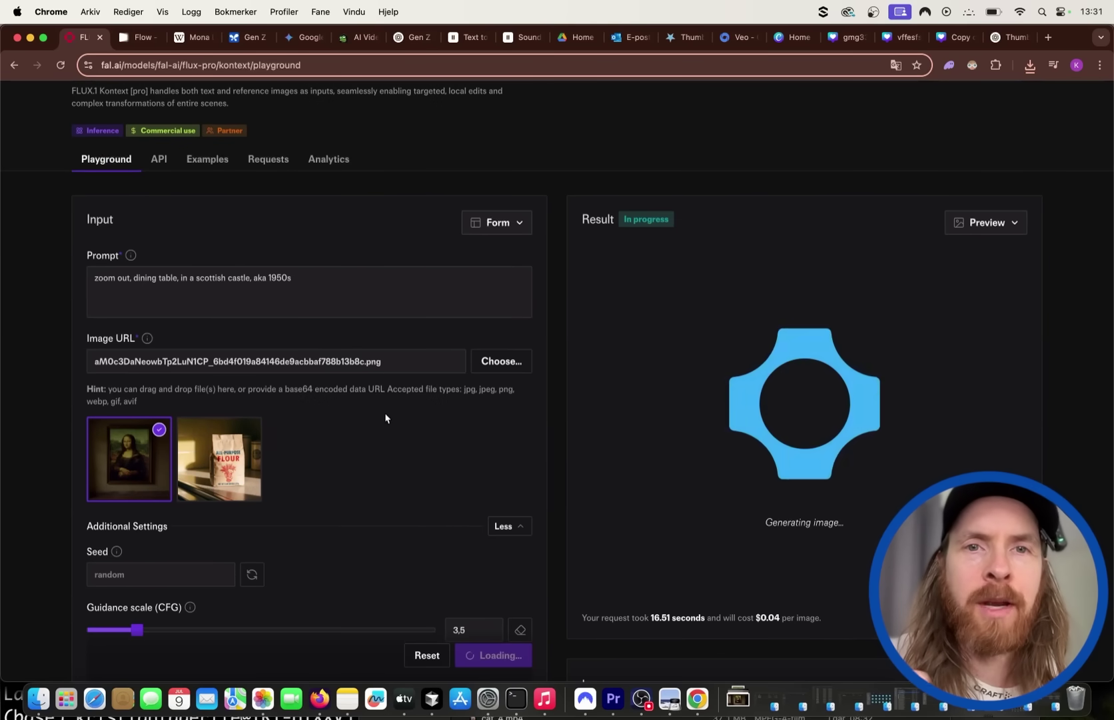
{"action": "scroll", "coordinate": [391, 389], "scroll_direction": "down", "scroll_amount": 2}
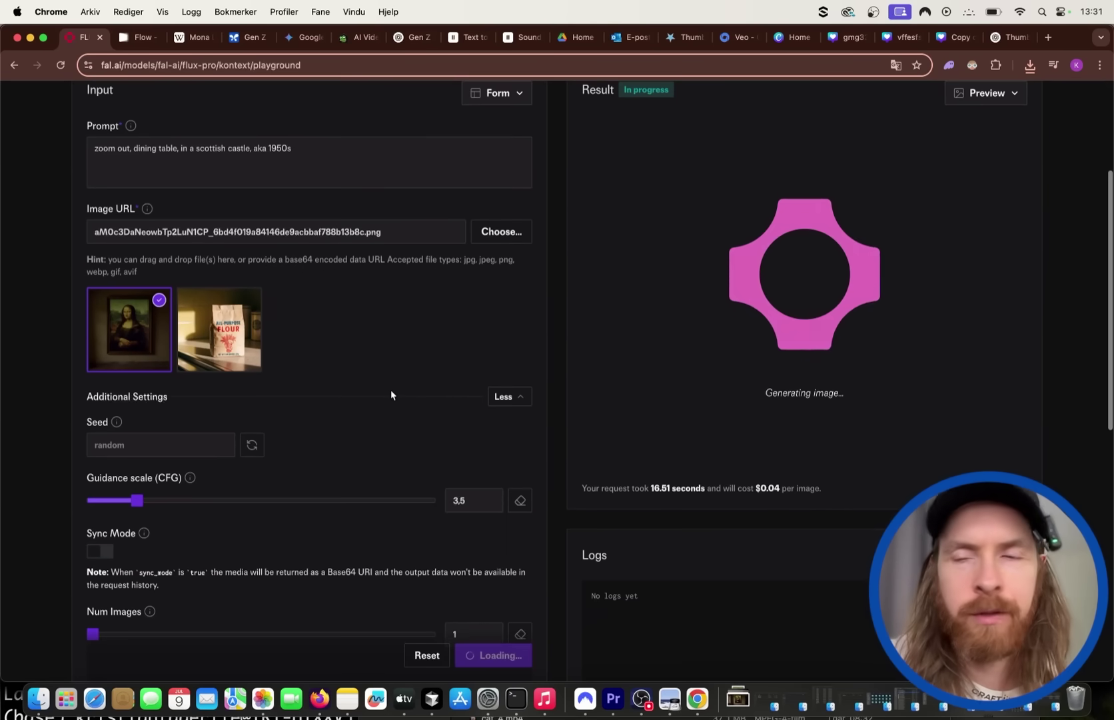
{"action": "scroll", "coordinate": [788, 408], "scroll_direction": "up", "scroll_amount": 1}
{"action": "scroll", "coordinate": [788, 408], "scroll_direction": "up", "scroll_amount": 5}
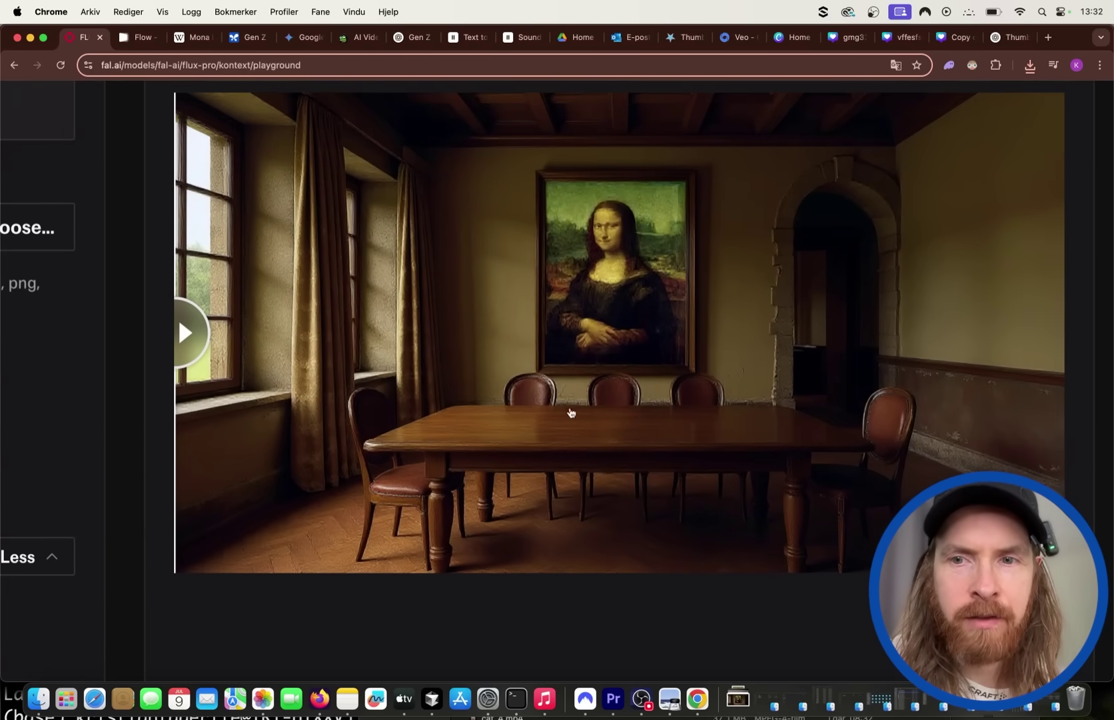
{"action": "scroll", "coordinate": [739, 409], "scroll_direction": "down", "scroll_amount": 5}
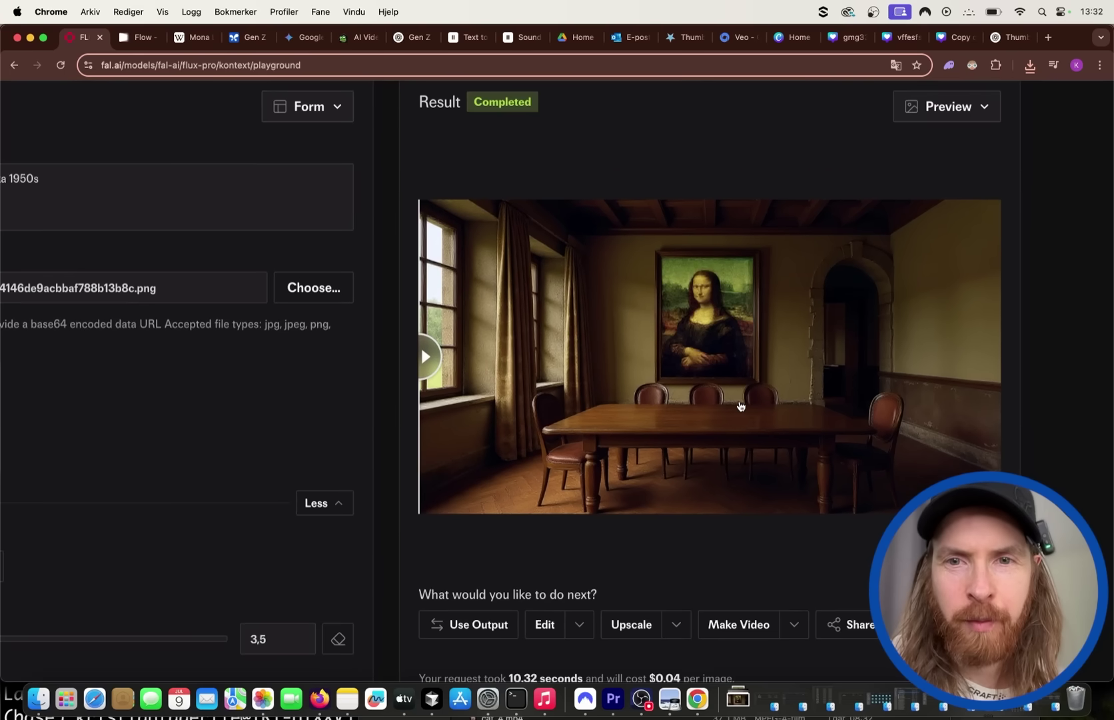
{"action": "left_click", "coordinate": [741, 406]}
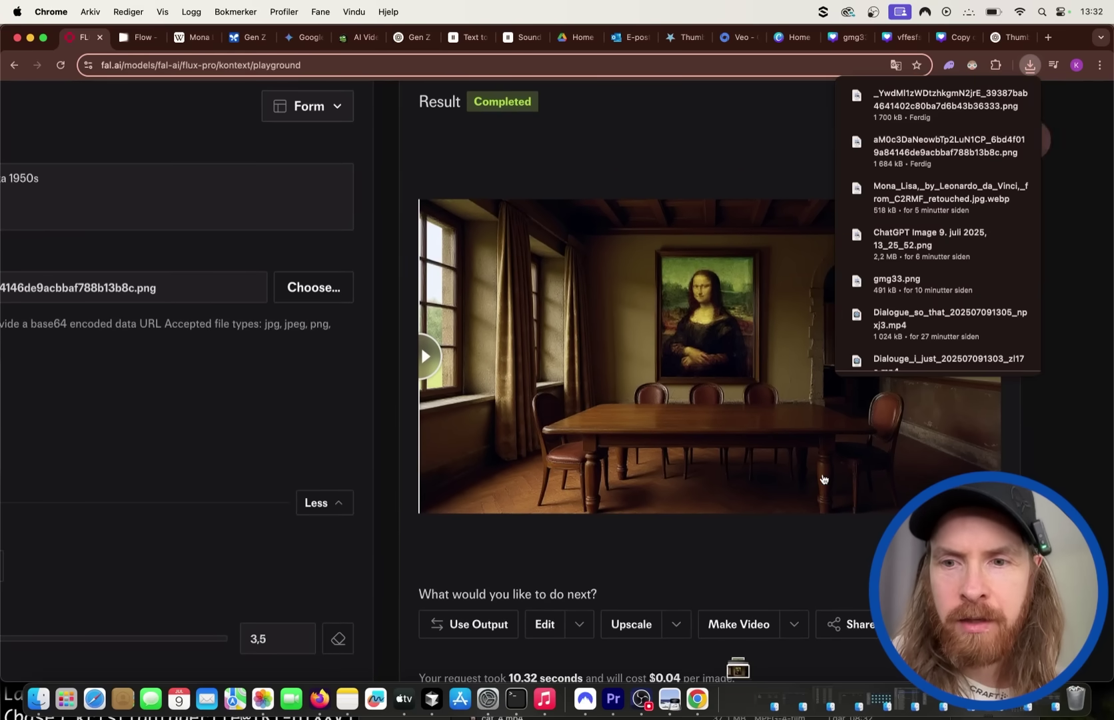
{"action": "scroll", "coordinate": [281, 385], "scroll_direction": "left", "scroll_amount": 5}
- Load the dining-room PNG and run a prompt for a couple in their 30s dining beneath the Mona Lisa
{"action": "left_click", "coordinate": [465, 290]}
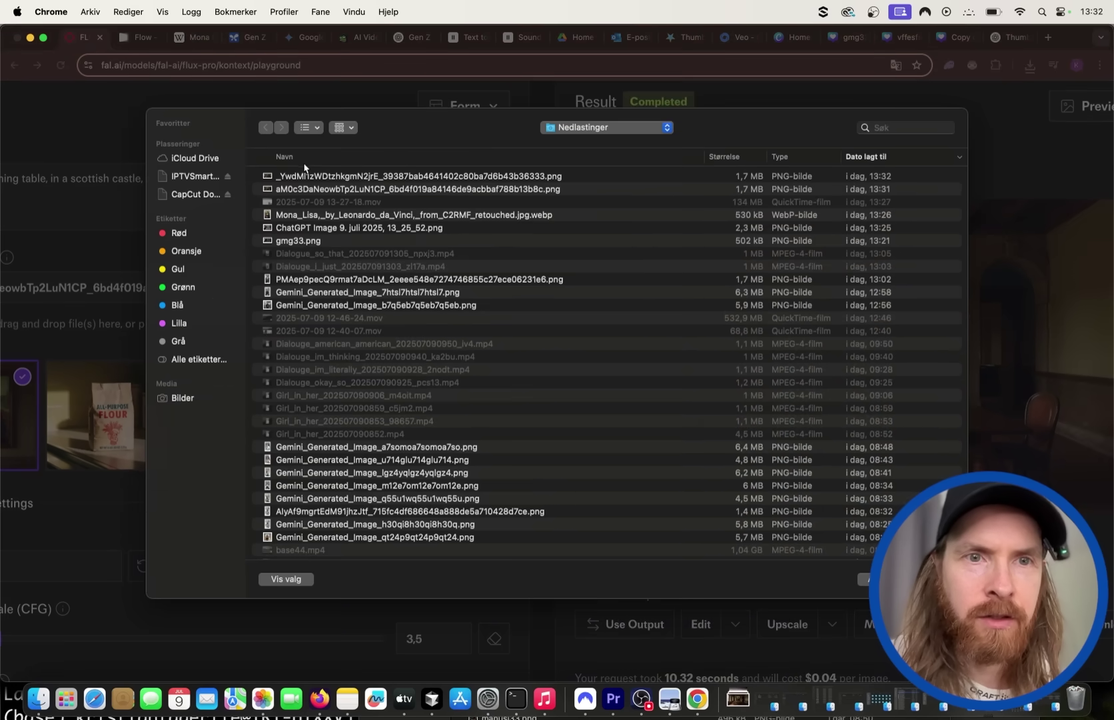
{"action": "double_click", "coordinate": [308, 175]}
{"action": "scroll", "coordinate": [143, 180], "scroll_direction": "up", "scroll_amount": 5}
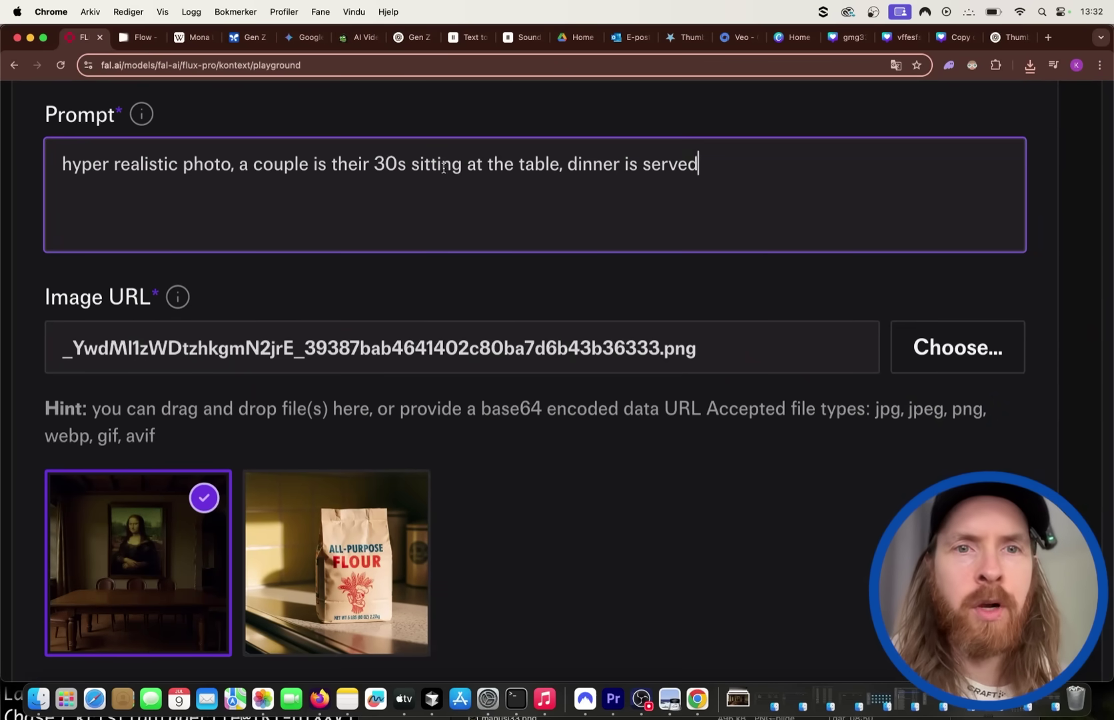
{"action": "scroll", "coordinate": [725, 481], "scroll_direction": "down", "scroll_amount": 5}
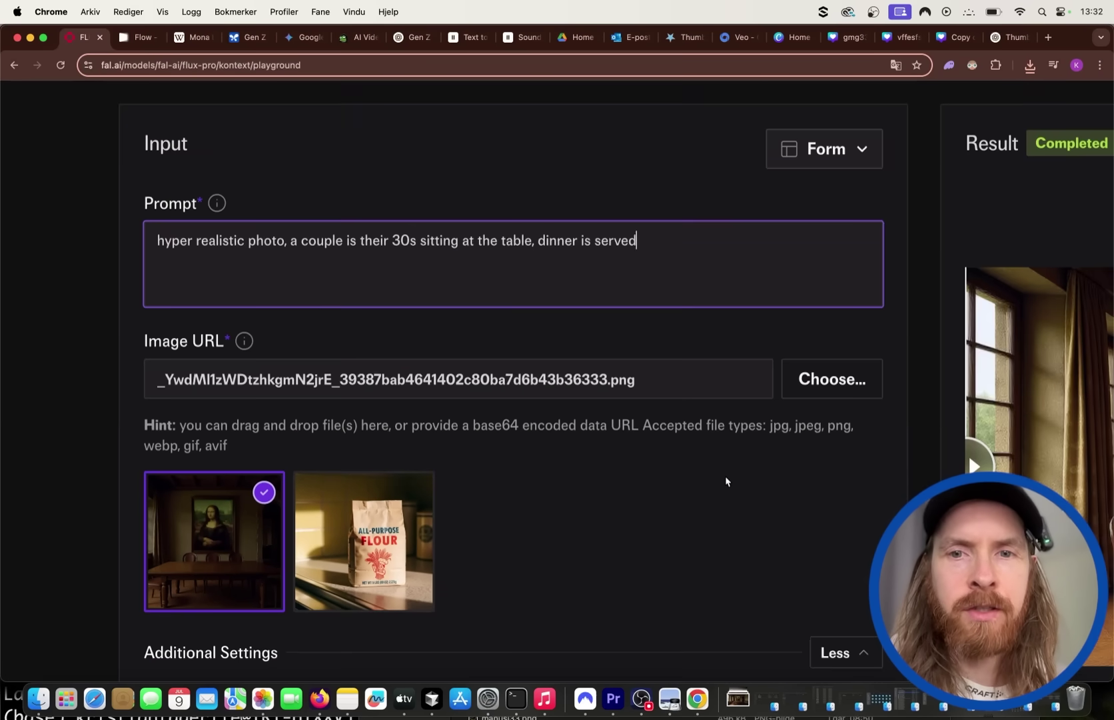
{"action": "scroll", "coordinate": [736, 494], "scroll_direction": "down", "scroll_amount": 4}
{"action": "scroll", "coordinate": [778, 633], "scroll_direction": "down", "scroll_amount": 2}
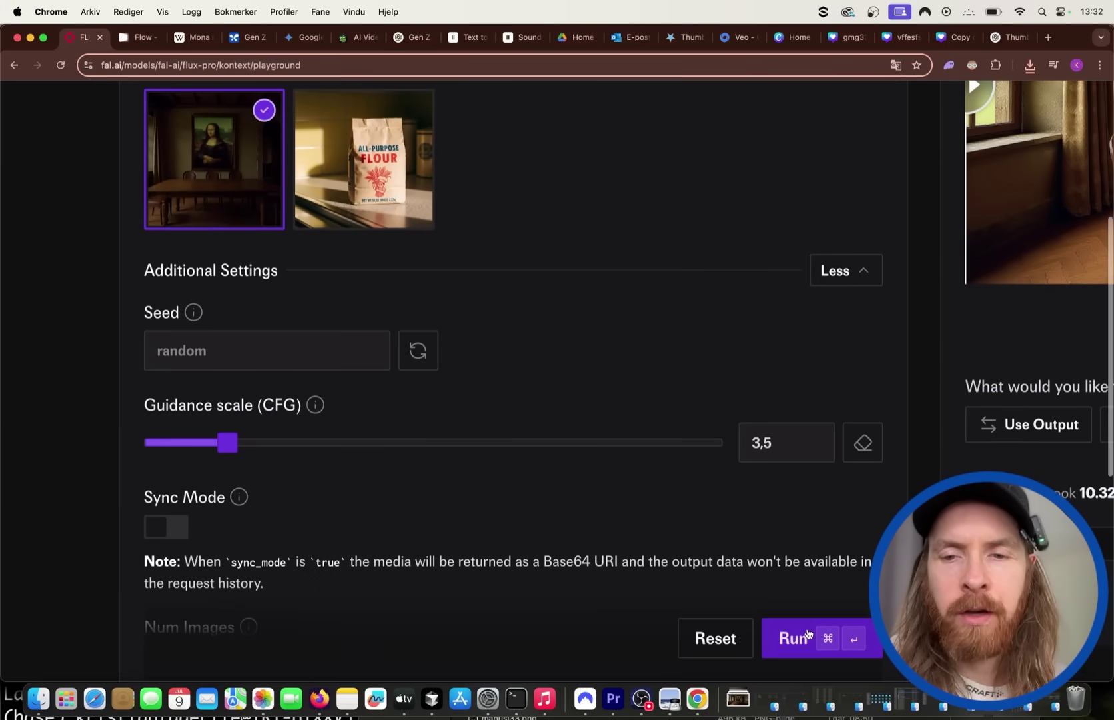
{"action": "left_click", "coordinate": [807, 636]}
- Download the couple-at-dinner image and switch to the Google Flow project
{"action": "scroll", "coordinate": [542, 404], "scroll_direction": "down", "scroll_amount": 5}
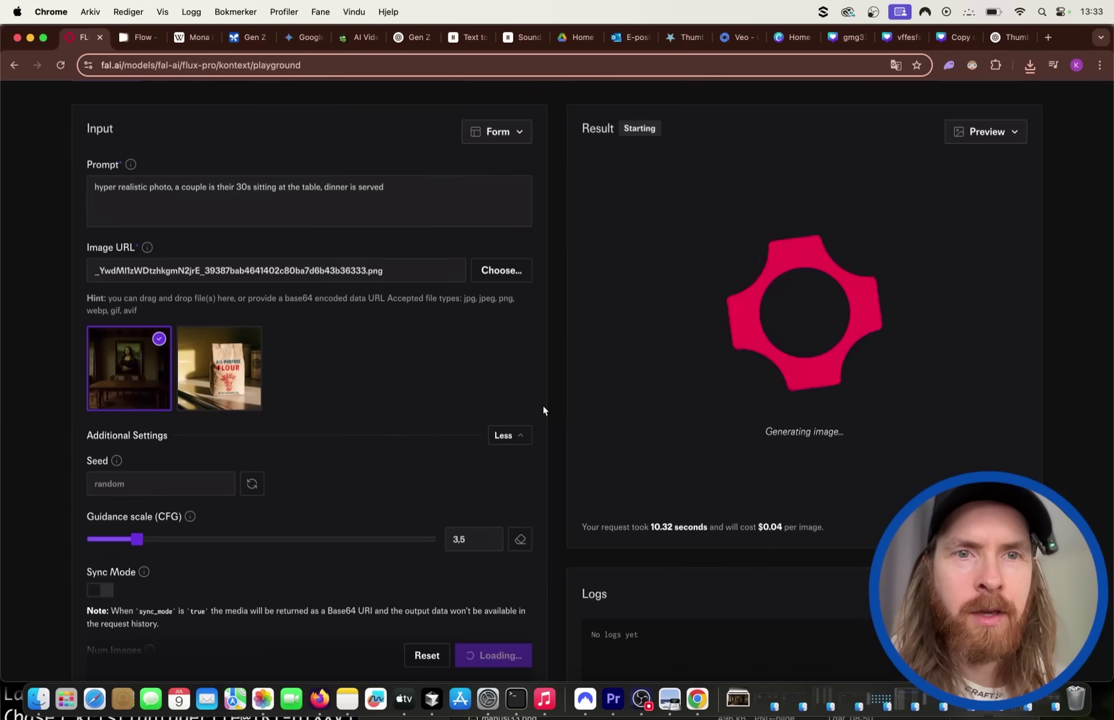
{"action": "scroll", "coordinate": [415, 380], "scroll_direction": "up", "scroll_amount": 1}
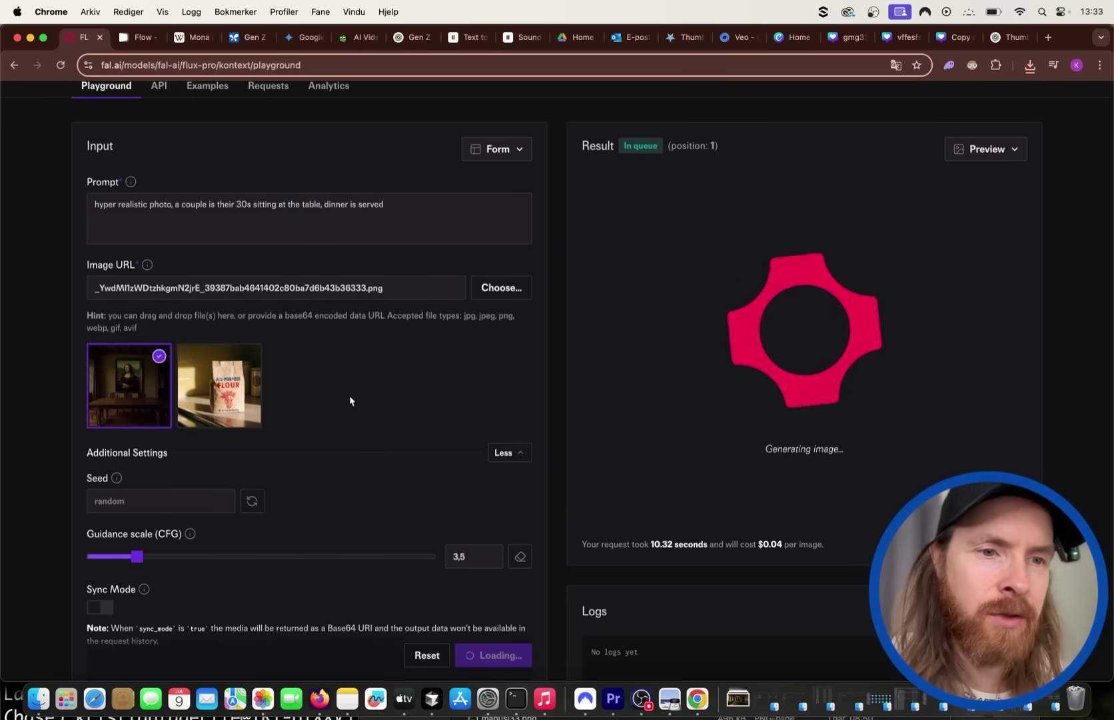
{"action": "scroll", "coordinate": [351, 398], "scroll_direction": "up", "scroll_amount": 3}
{"action": "scroll", "coordinate": [735, 479], "scroll_direction": "down", "scroll_amount": 2}
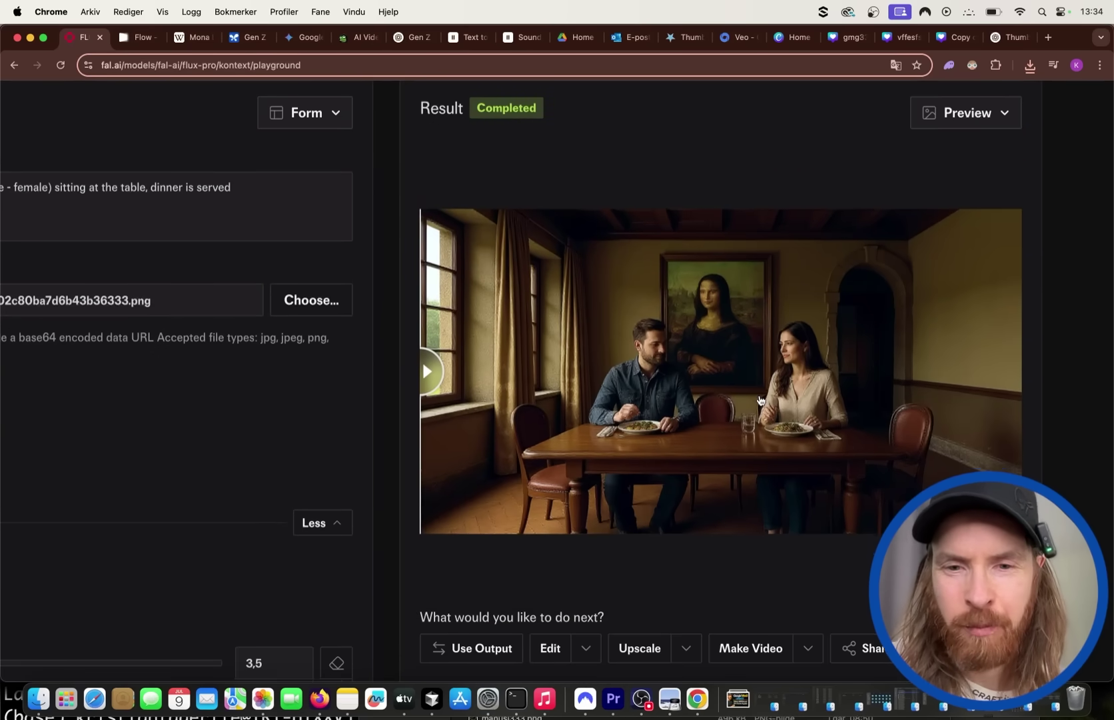
{"action": "scroll", "coordinate": [761, 398], "scroll_direction": "down", "scroll_amount": 5}
{"action": "left_click", "coordinate": [954, 429]}
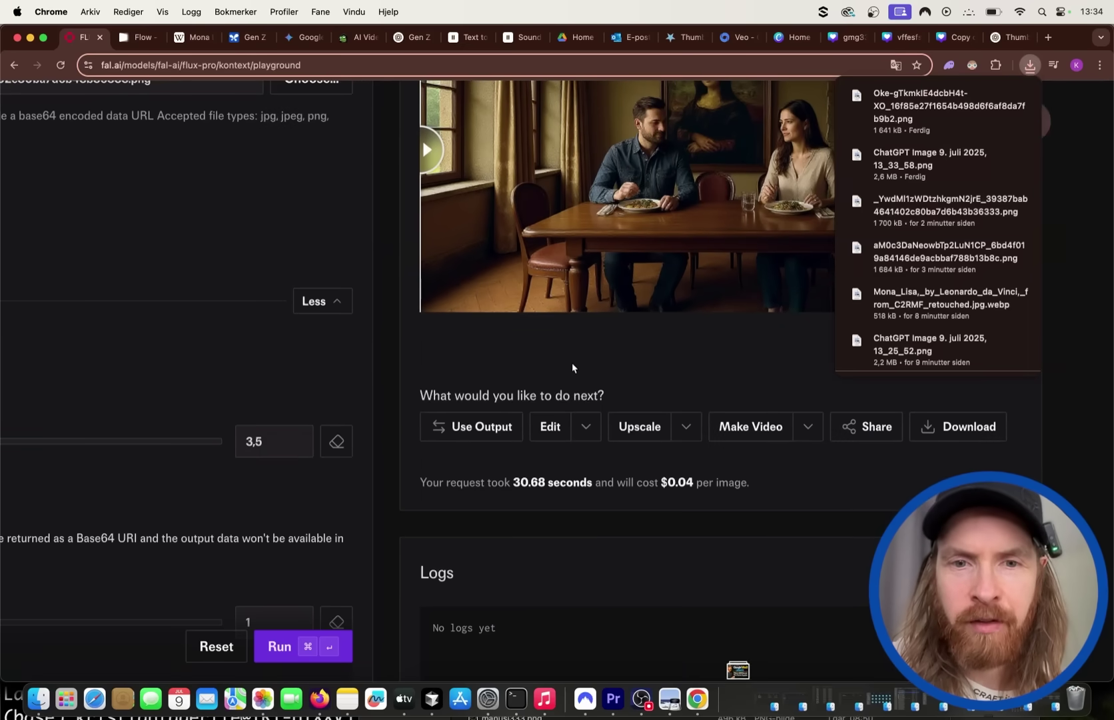
{"action": "scroll", "coordinate": [571, 314], "scroll_direction": "down", "scroll_amount": 3}
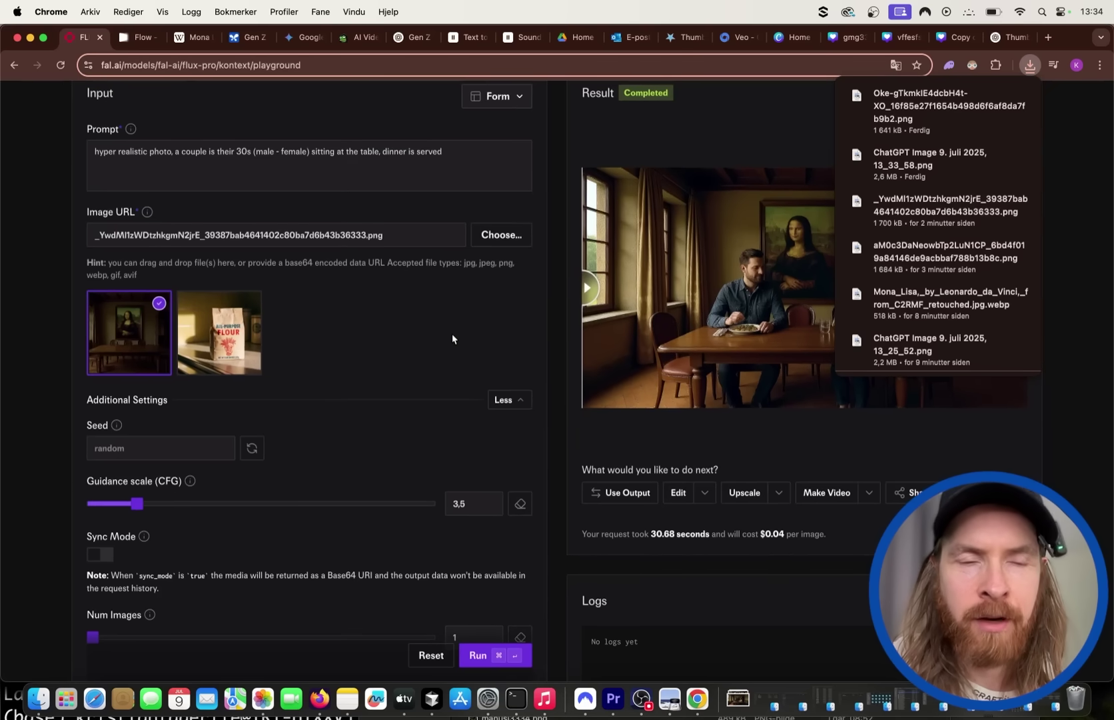
{"action": "scroll", "coordinate": [452, 333], "scroll_direction": "up", "scroll_amount": 5}
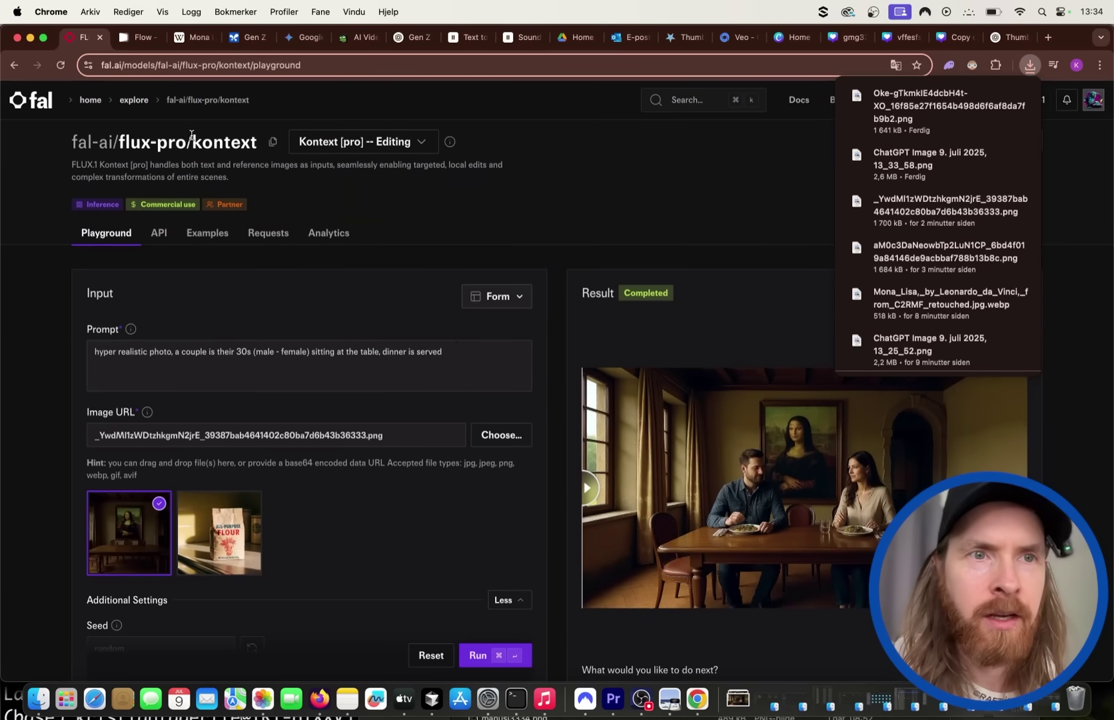
{"action": "left_click", "coordinate": [145, 38]}
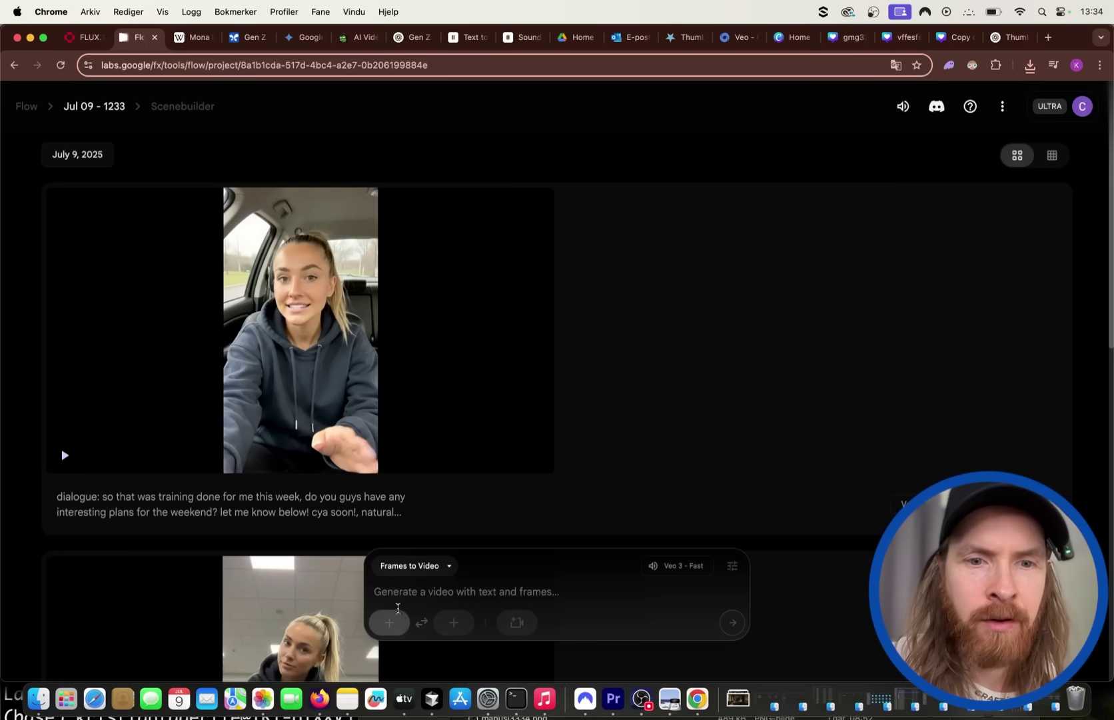
- Upload the couple dining image as the start frame and submit the painting-sale dialogue prompt
{"action": "left_click", "coordinate": [389, 622]}
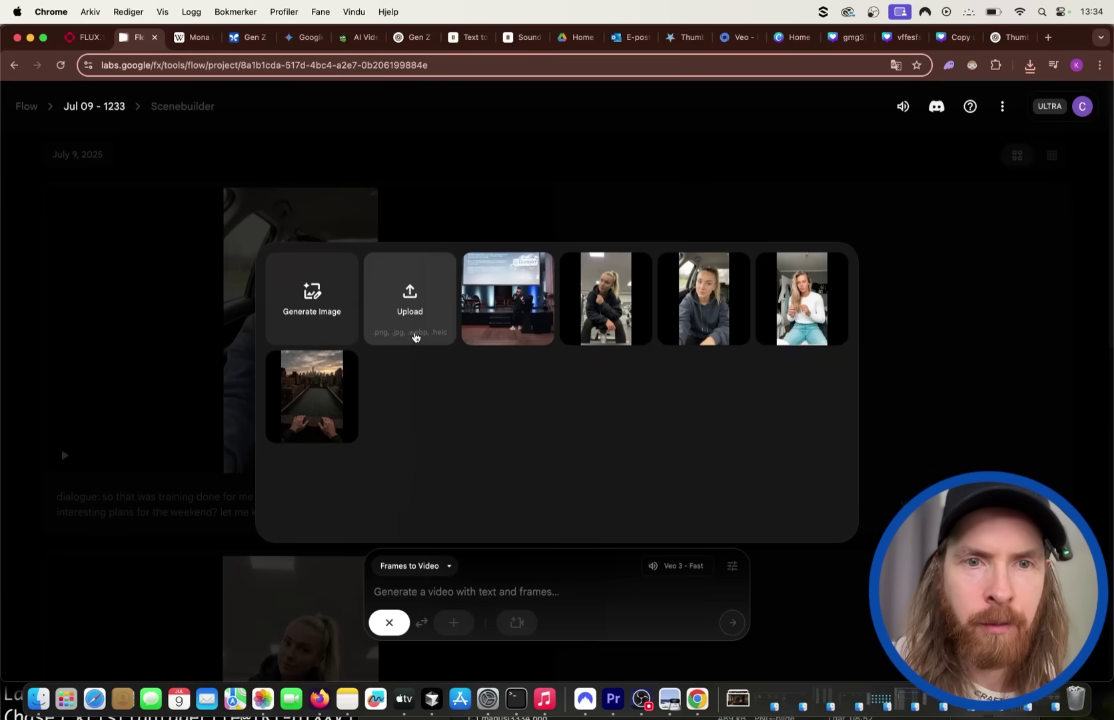
{"action": "left_click", "coordinate": [411, 319]}
{"action": "double_click", "coordinate": [448, 176]}
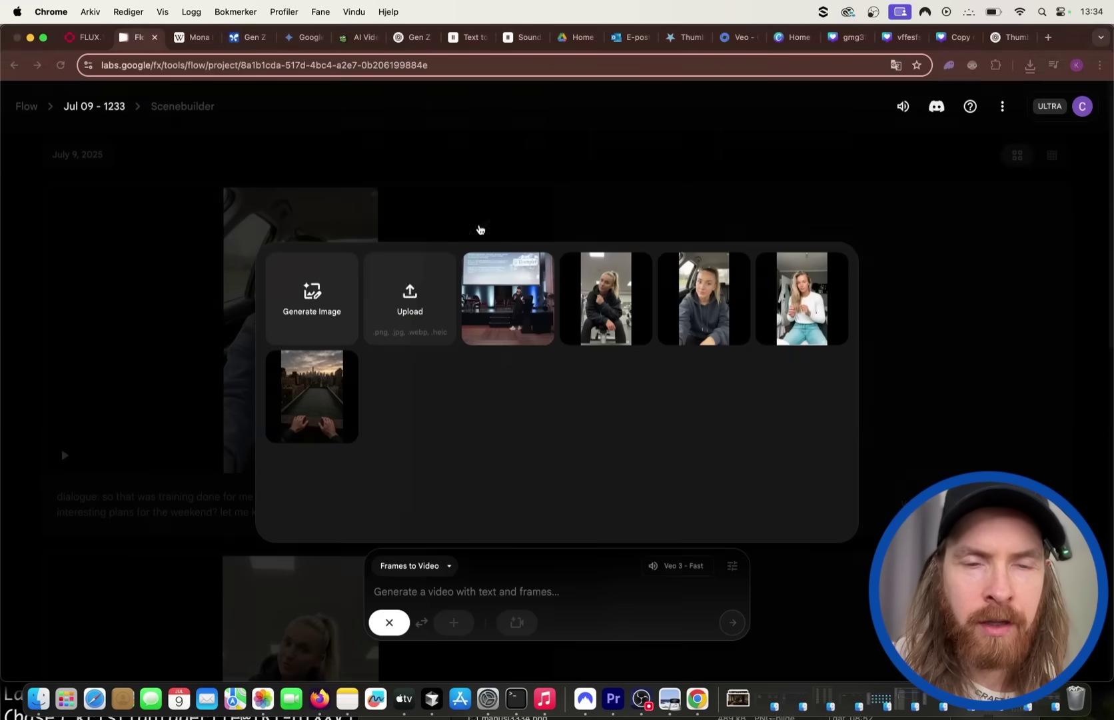
{"action": "left_click", "coordinate": [880, 597]}
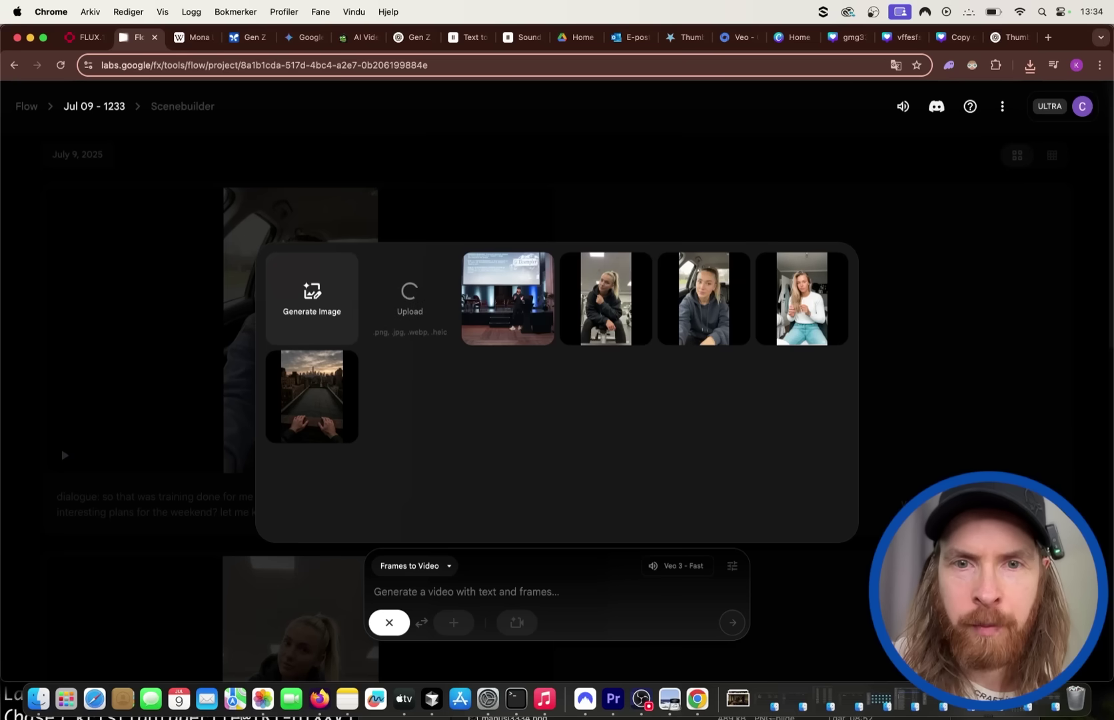
{"action": "left_click", "coordinate": [513, 598]}
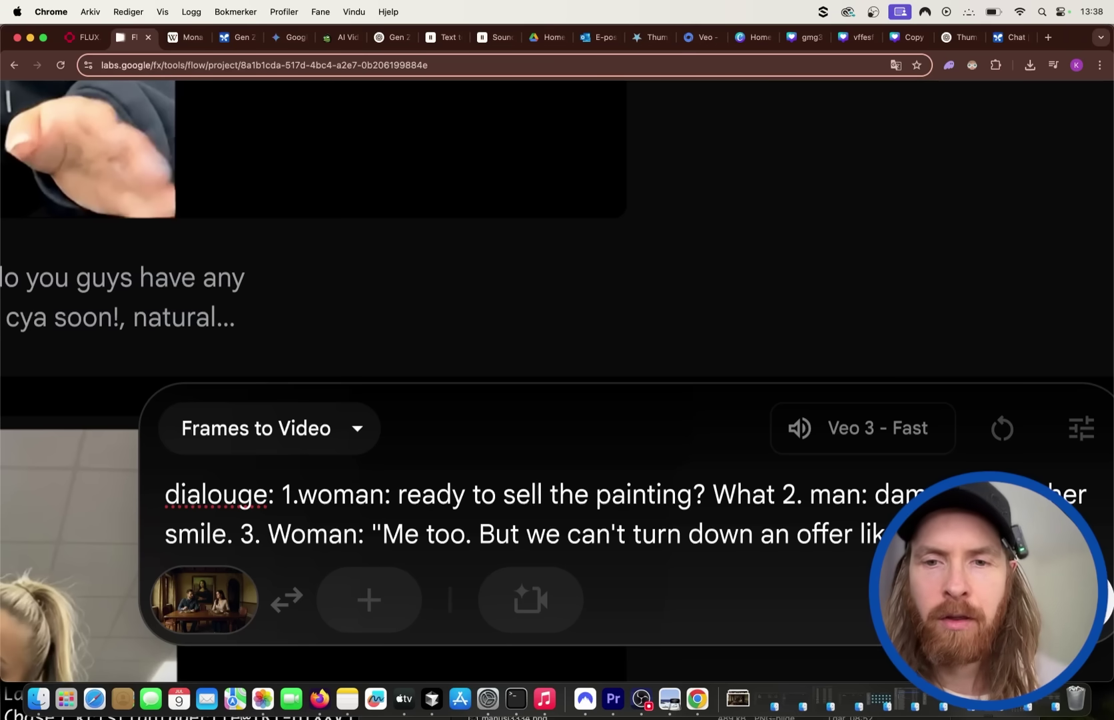
{"action": "key", "text": "Return"}
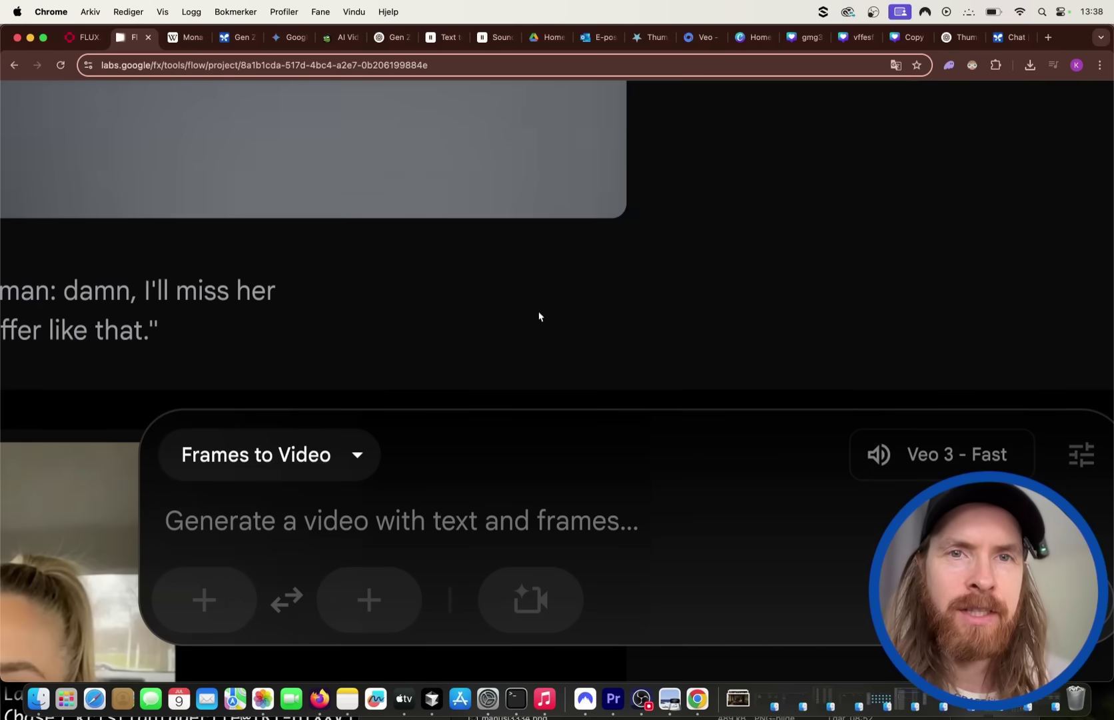
{"action": "scroll", "coordinate": [540, 315], "scroll_direction": "down", "scroll_amount": 3}
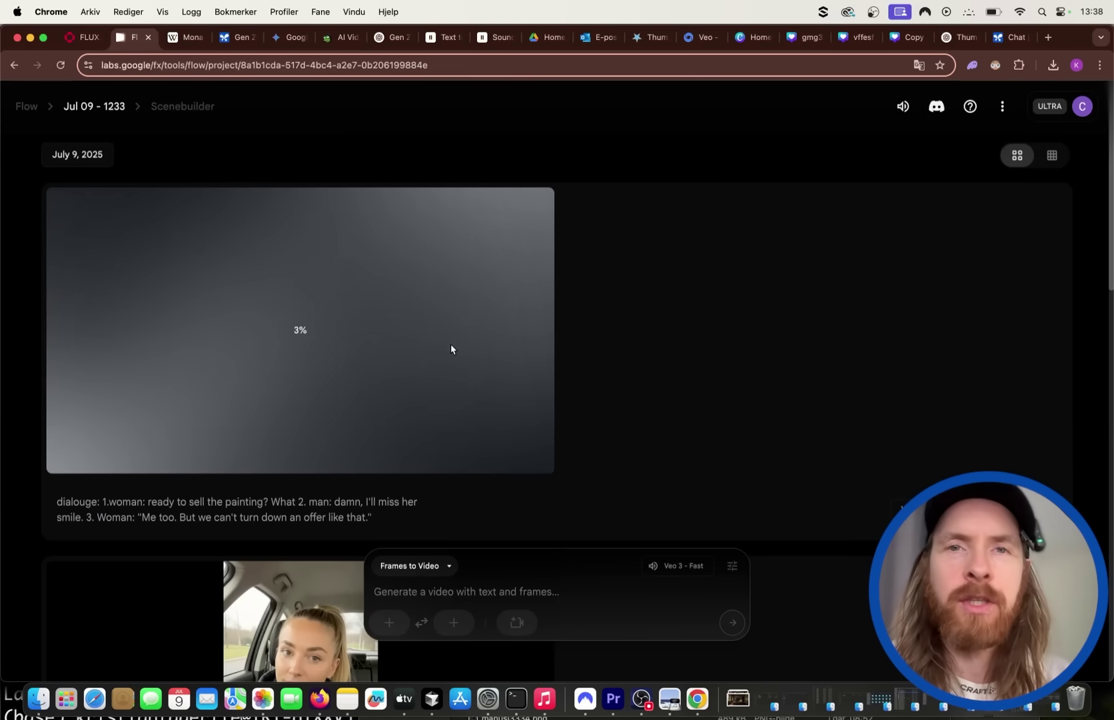
- Check the FLUX playground and Flow's generation progress, then move to the Gemini chat
{"action": "left_click", "coordinate": [93, 41]}
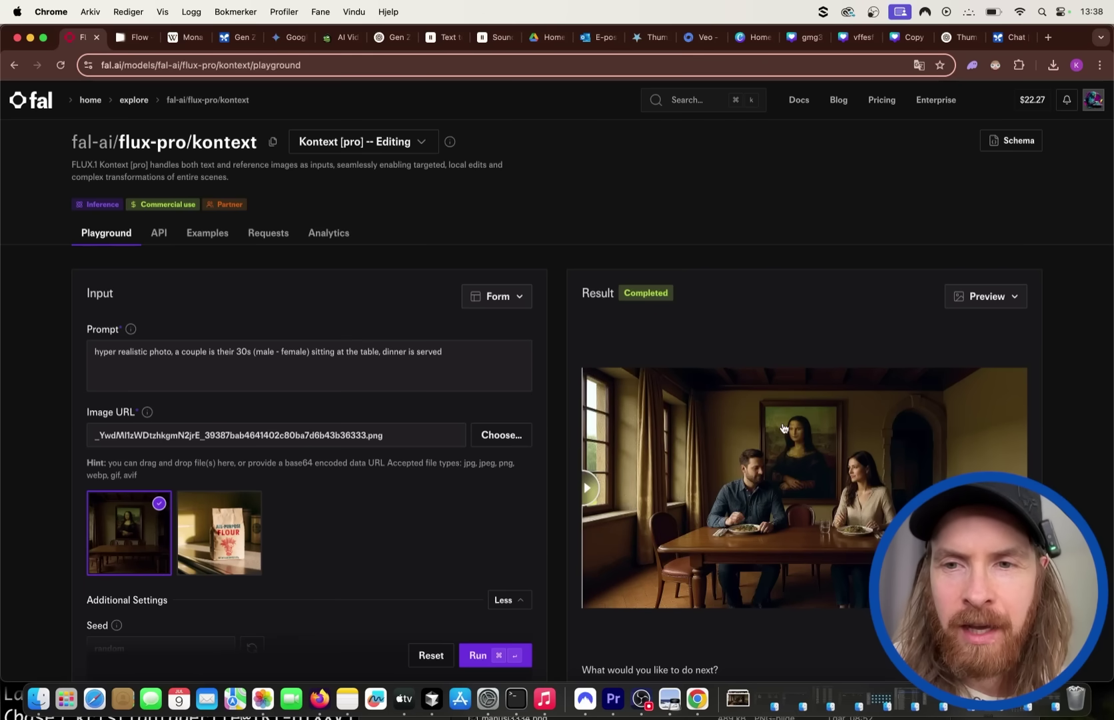
{"action": "left_click", "coordinate": [137, 38]}
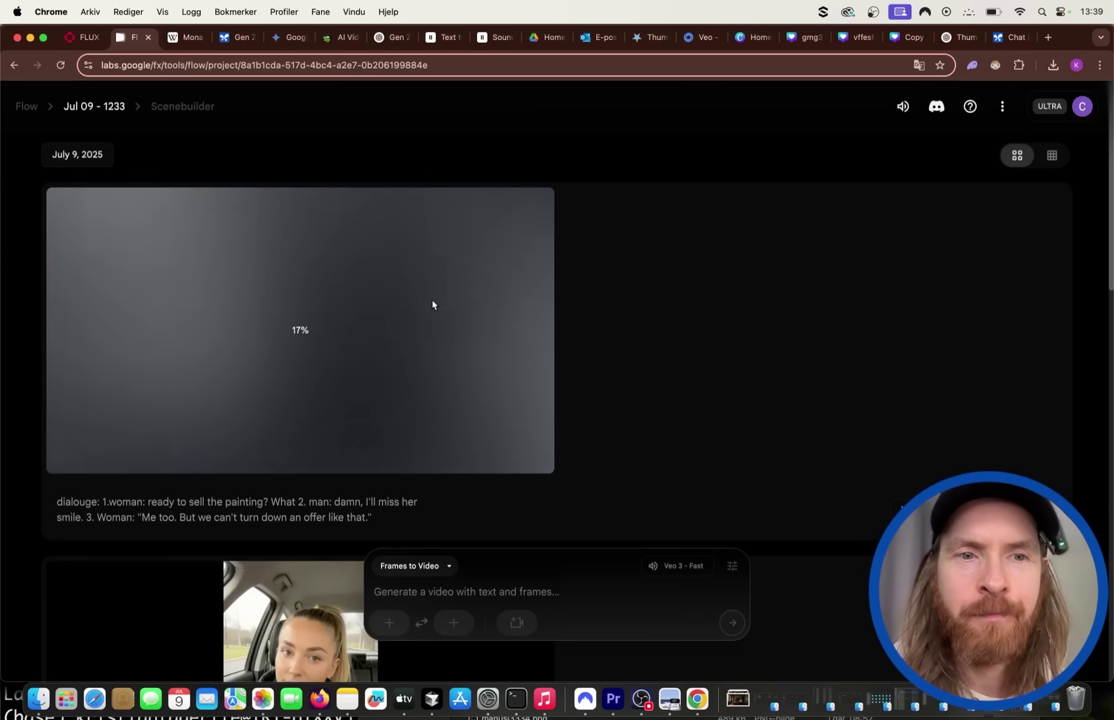
{"action": "left_click", "coordinate": [289, 37]}
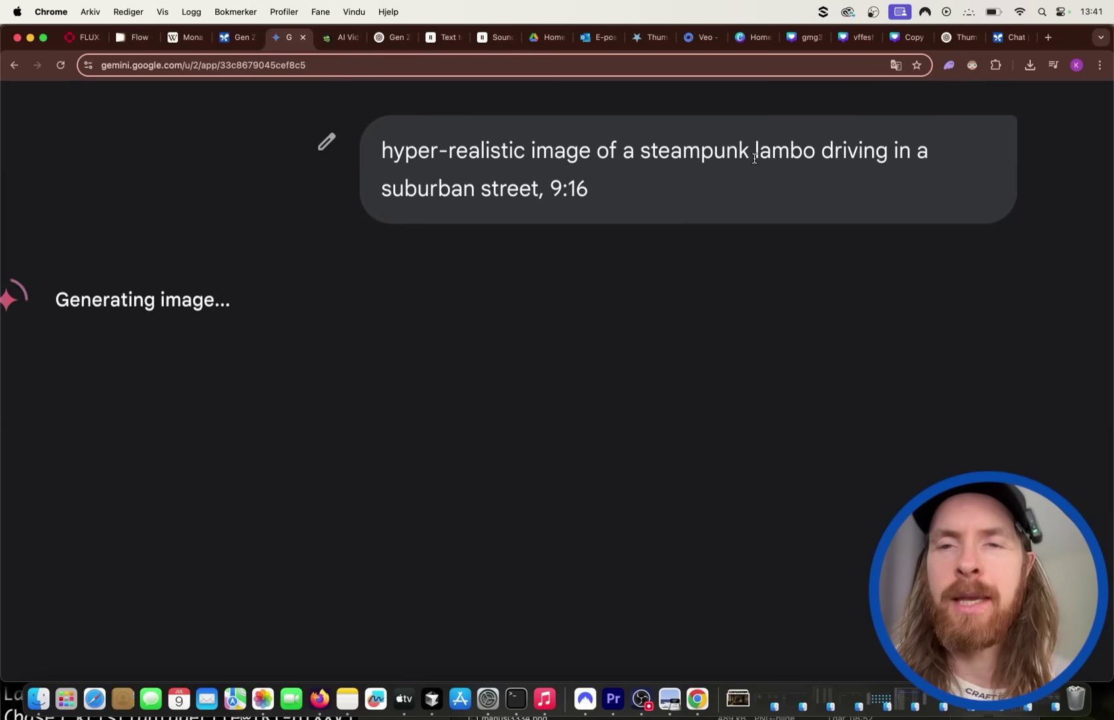
- Get Gemini's vertical steampunk Lambo street image as a 6.4 MB PNG, then return to Flow
{"action": "left_click_drag", "start_coordinate": [789, 160], "coordinate": [814, 161]}
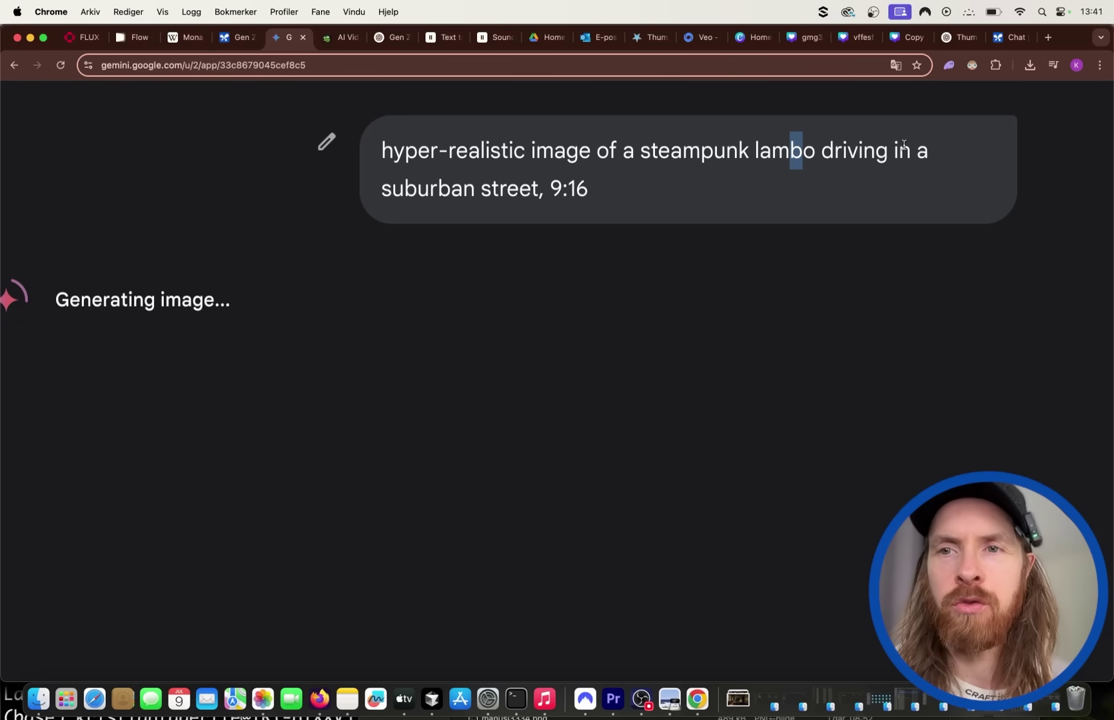
{"action": "scroll", "coordinate": [551, 331], "scroll_direction": "down", "scroll_amount": 5}
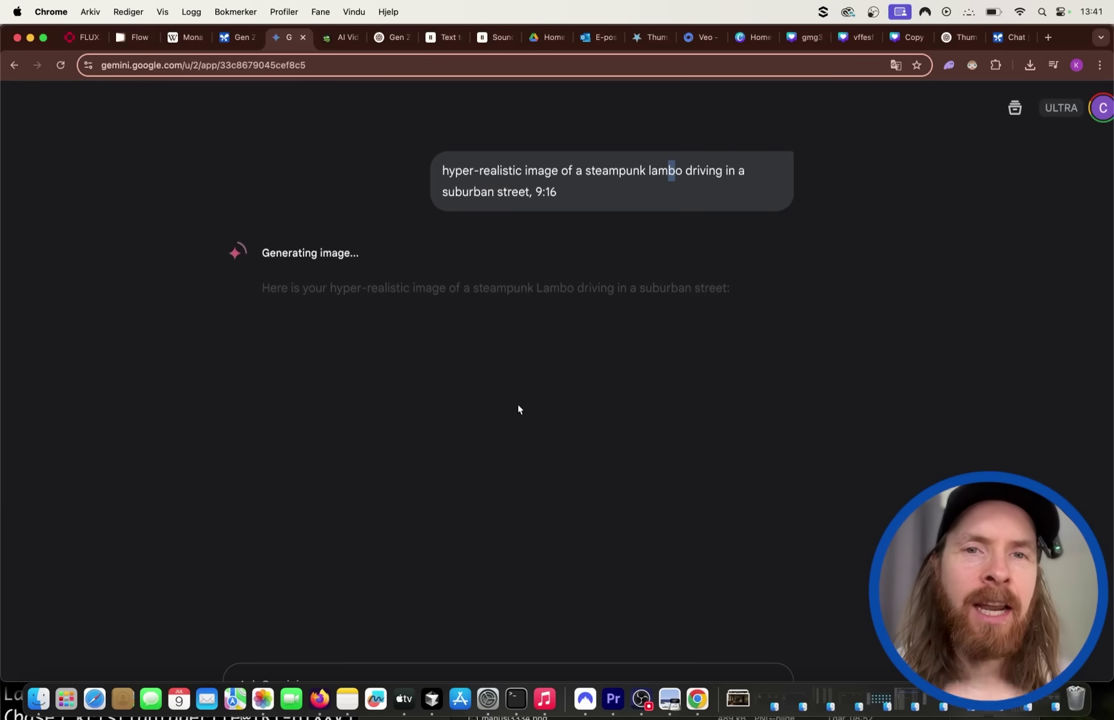
{"action": "scroll", "coordinate": [528, 360], "scroll_direction": "down", "scroll_amount": 3}
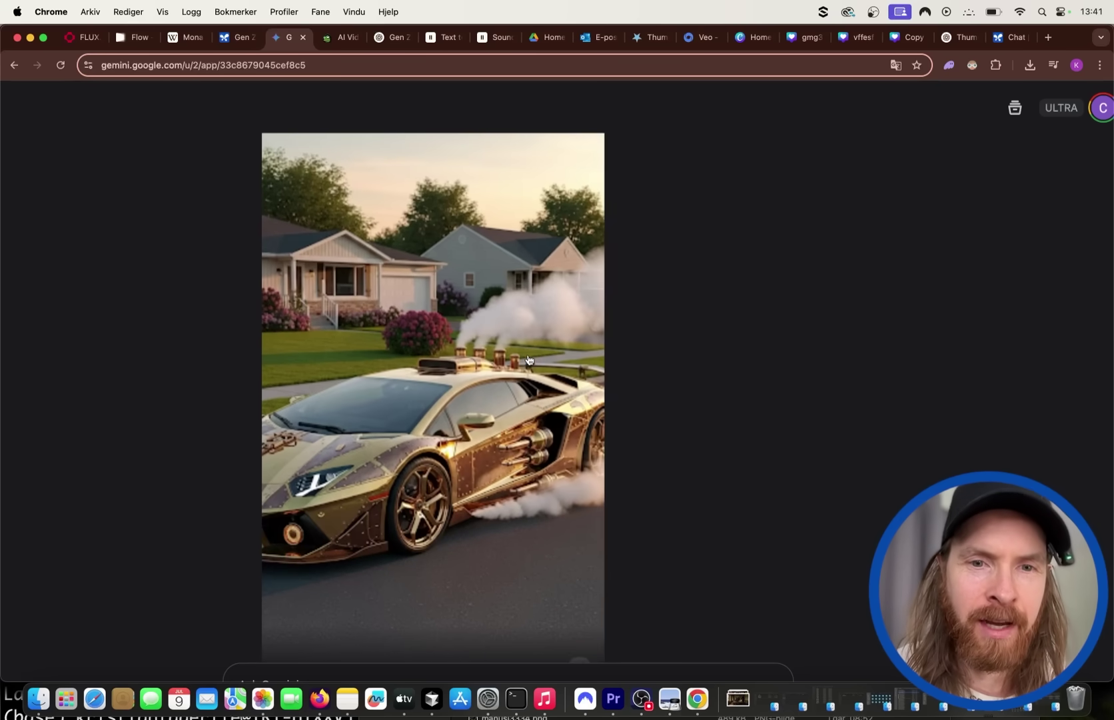
{"action": "scroll", "coordinate": [495, 421], "scroll_direction": "down", "scroll_amount": 2}
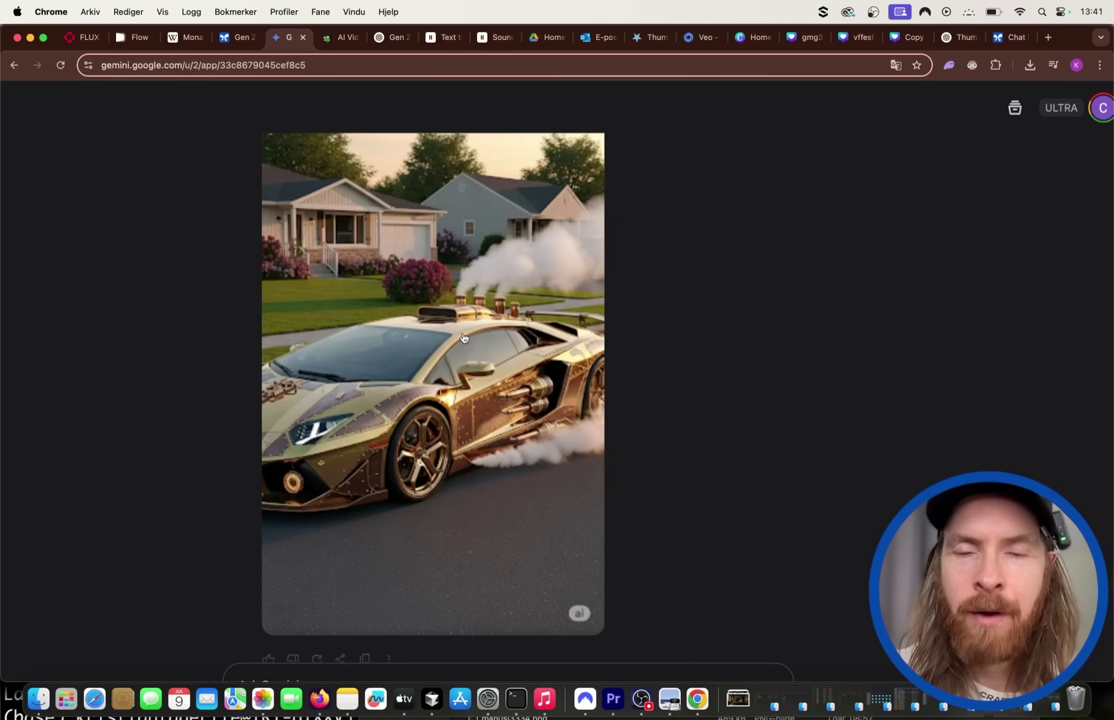
{"action": "left_click", "coordinate": [135, 37]}
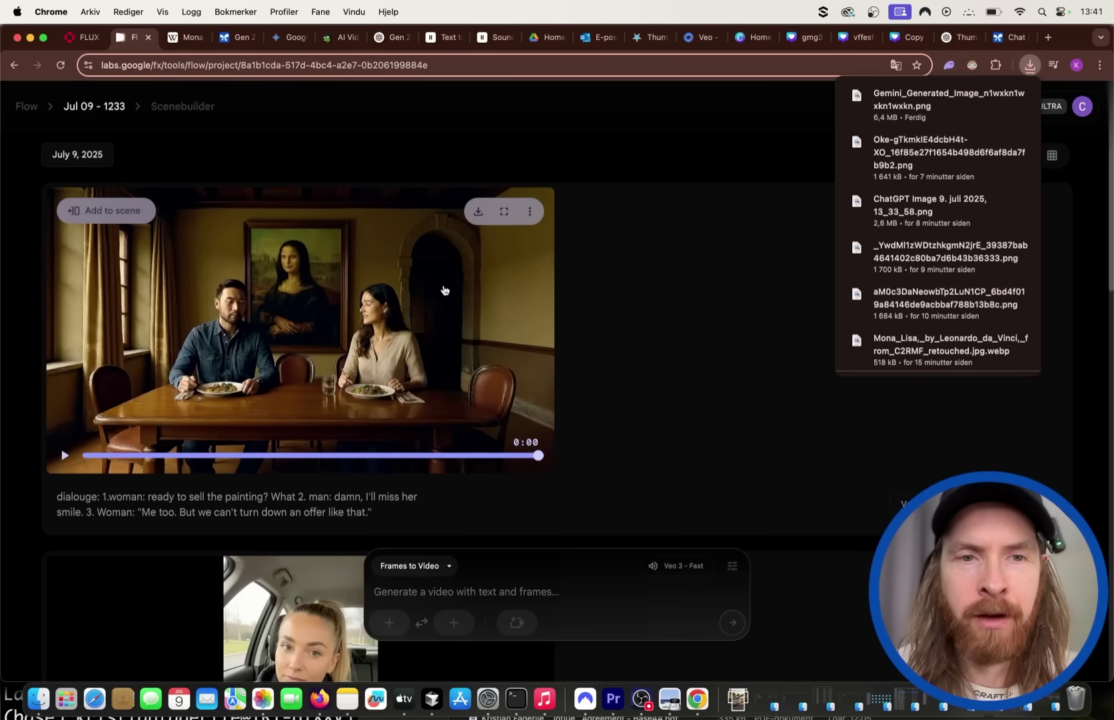
- Watch the finished dinner dialogue clip in full screen, then exit full screen
{"action": "left_click", "coordinate": [504, 211]}
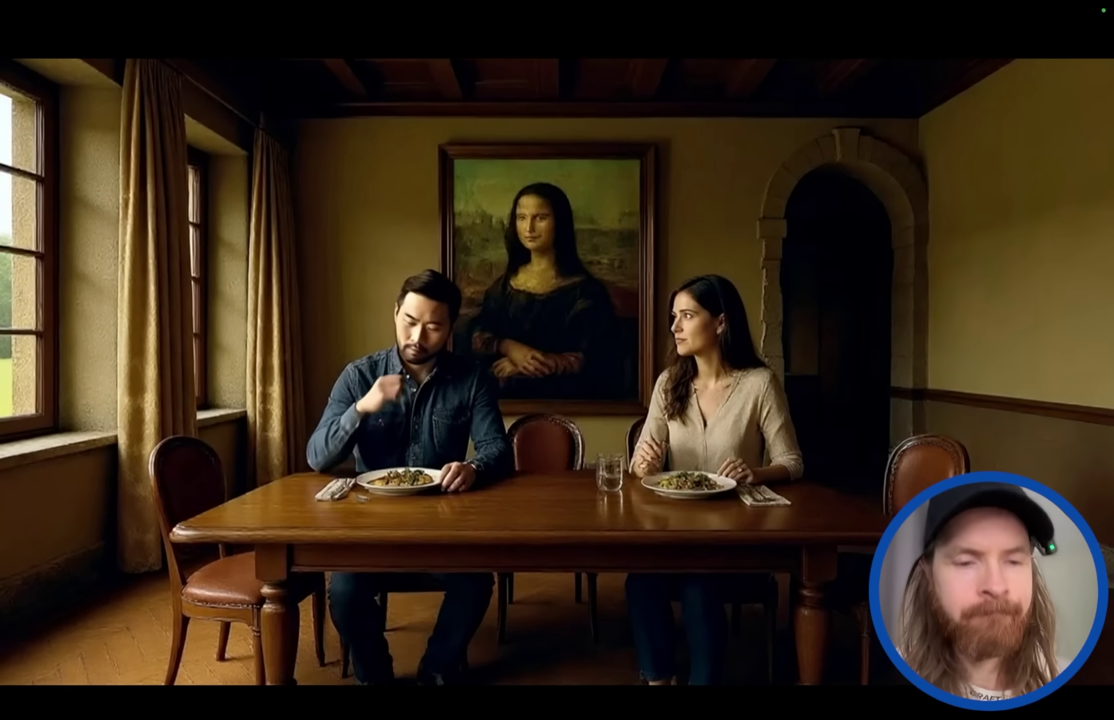
{"action": "left_click", "coordinate": [2, 580]}
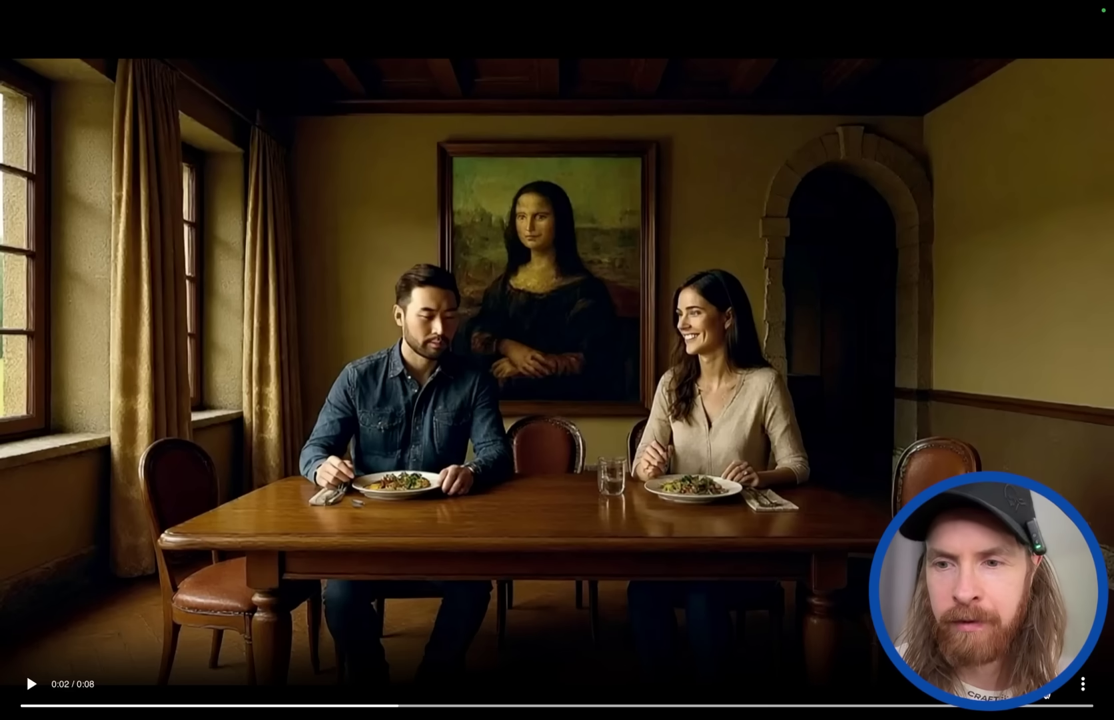
{"action": "key", "text": "Escape"}
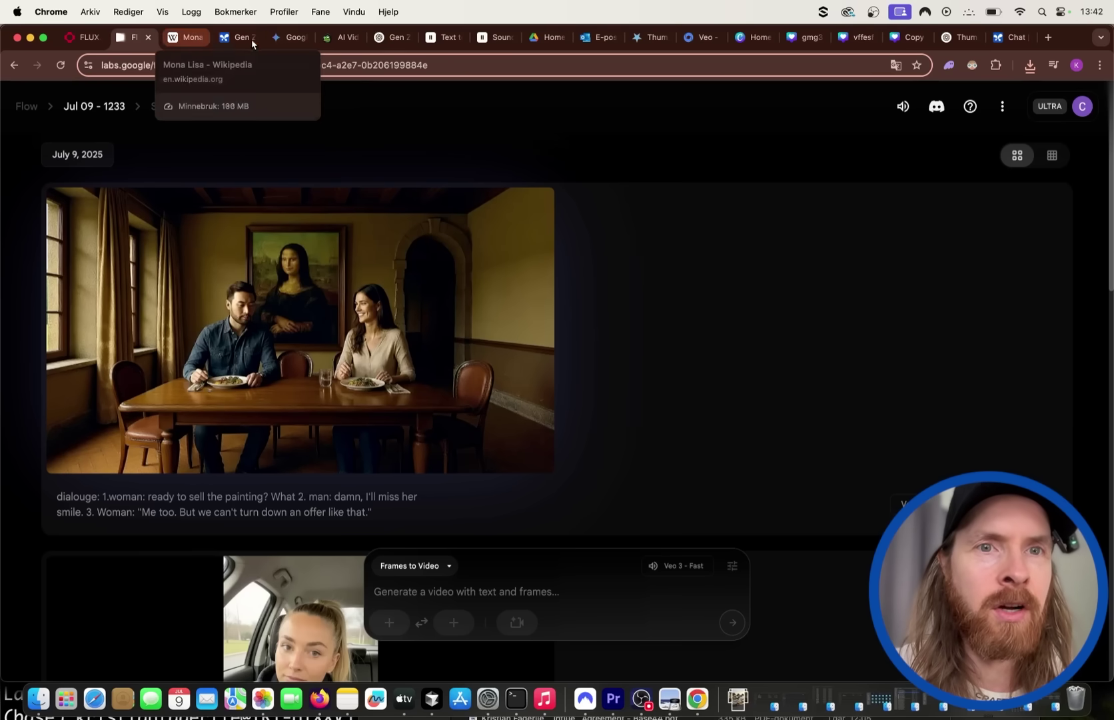
- Generate a video from the Lambo image with 'steampunk lambo driving down the street, action shot'
{"action": "left_click", "coordinate": [292, 38]}
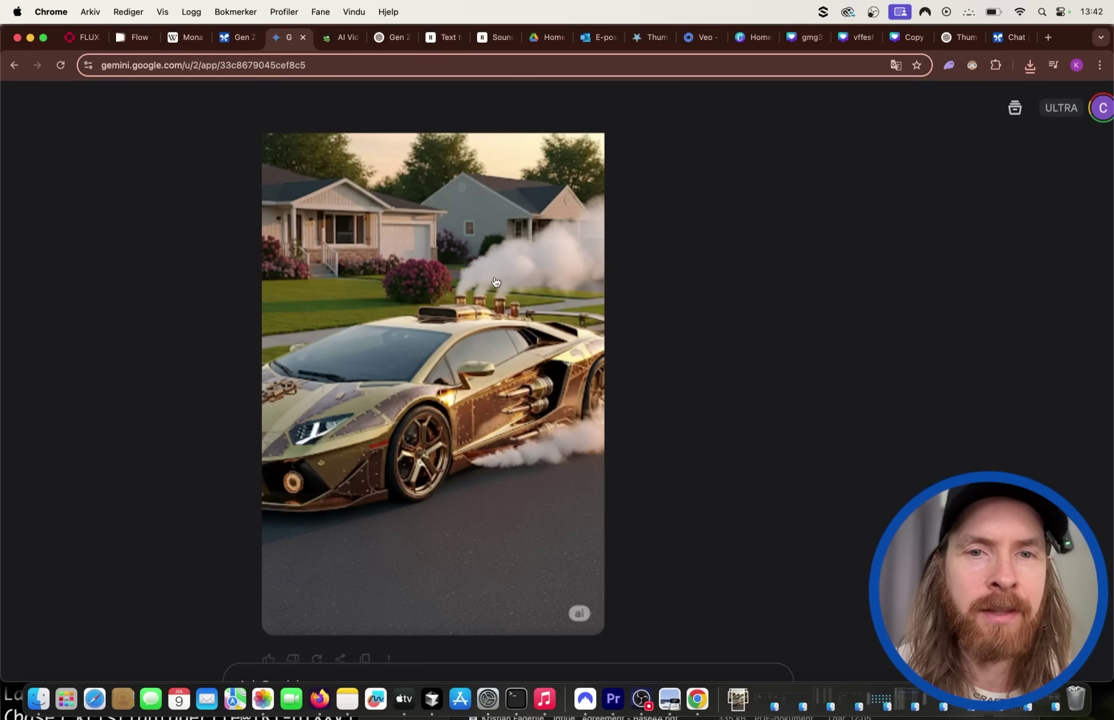
{"action": "left_click", "coordinate": [137, 38]}
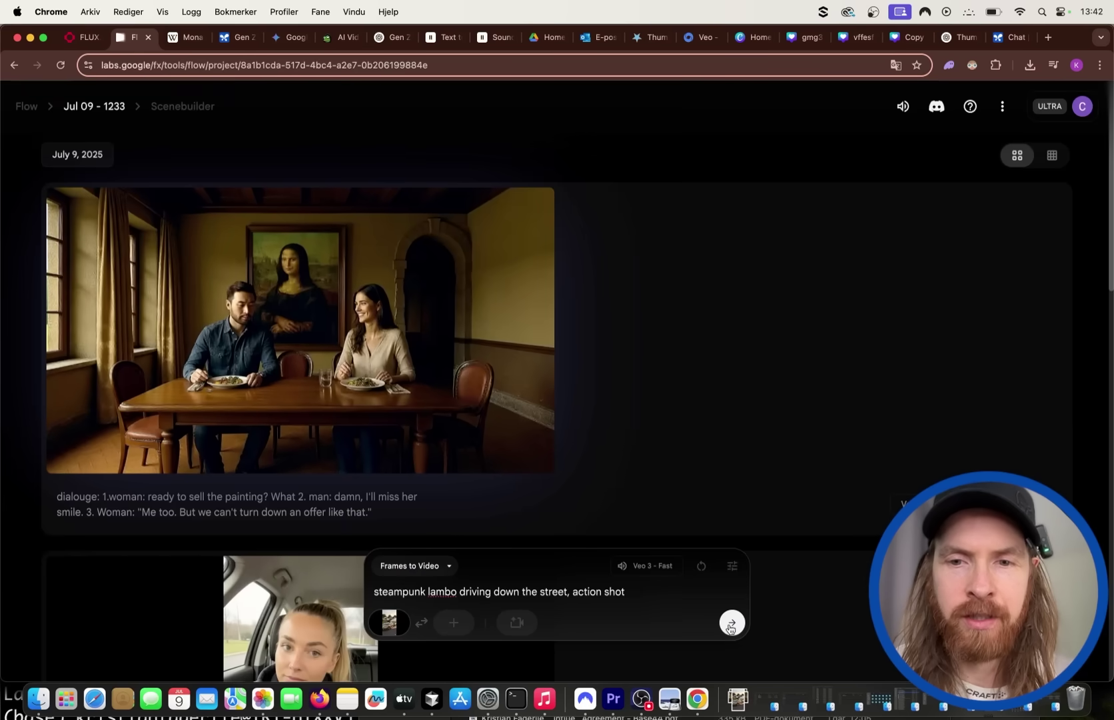
{"action": "left_click", "coordinate": [732, 624]}
{"action": "left_click", "coordinate": [85, 37]}
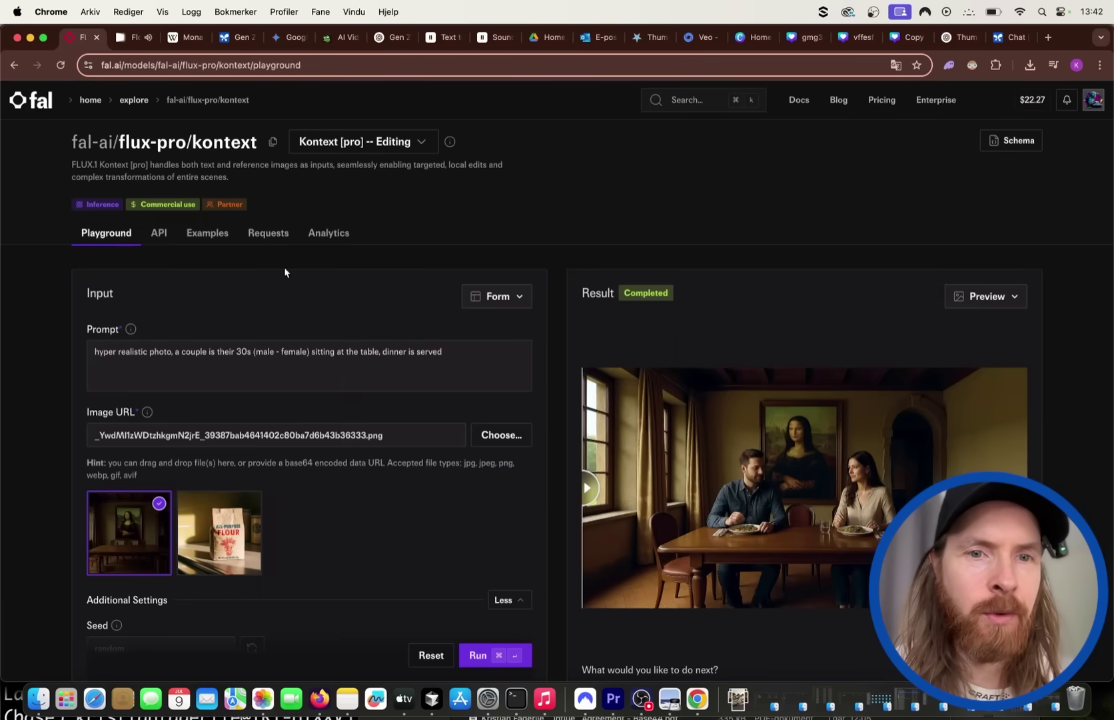
- Load the Gemini steampunk Lambo image into FLUX Kontext with prompt 'different angle of the steampunk lambo, on a suburban street'
{"action": "left_click", "coordinate": [495, 450]}
{"action": "double_click", "coordinate": [430, 182]}
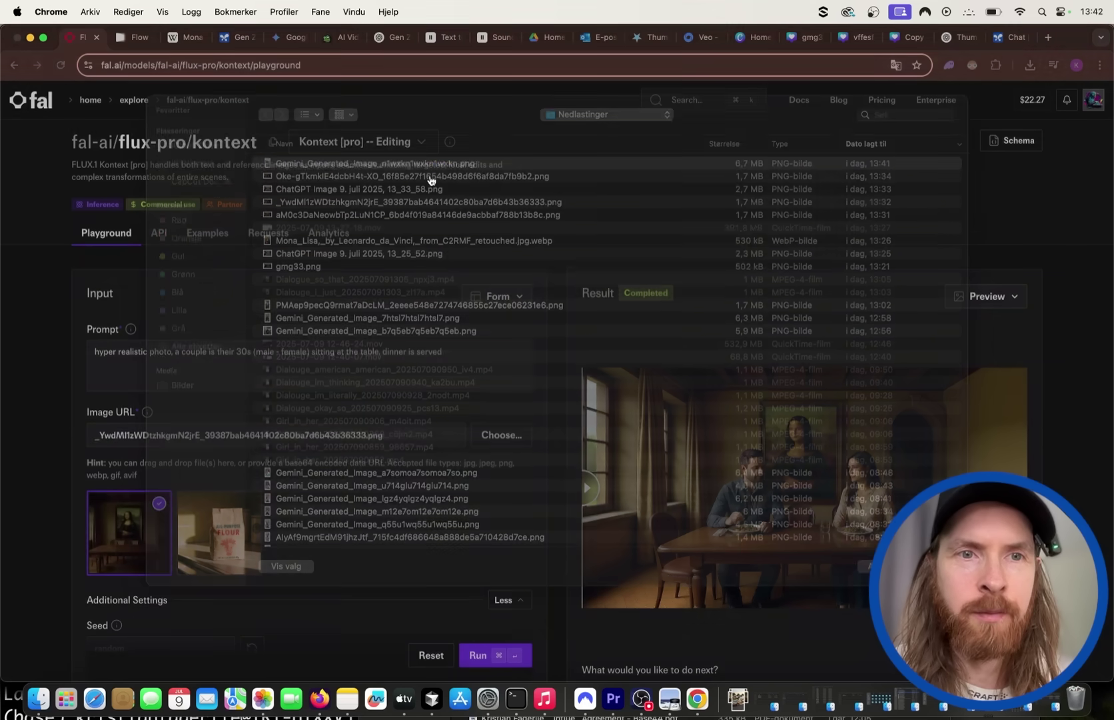
{"action": "left_click_drag", "start_coordinate": [462, 355], "coordinate": [73, 360]}
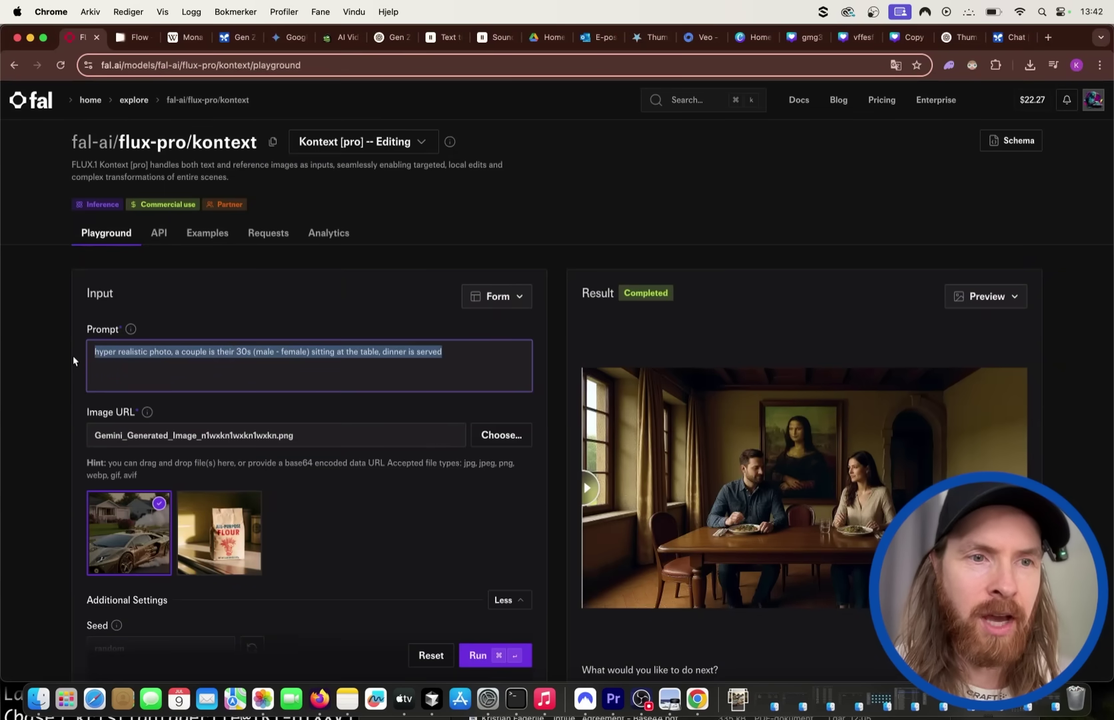
{"action": "type", "text": "different angle of the steampunk lambo, on a suburban street"}
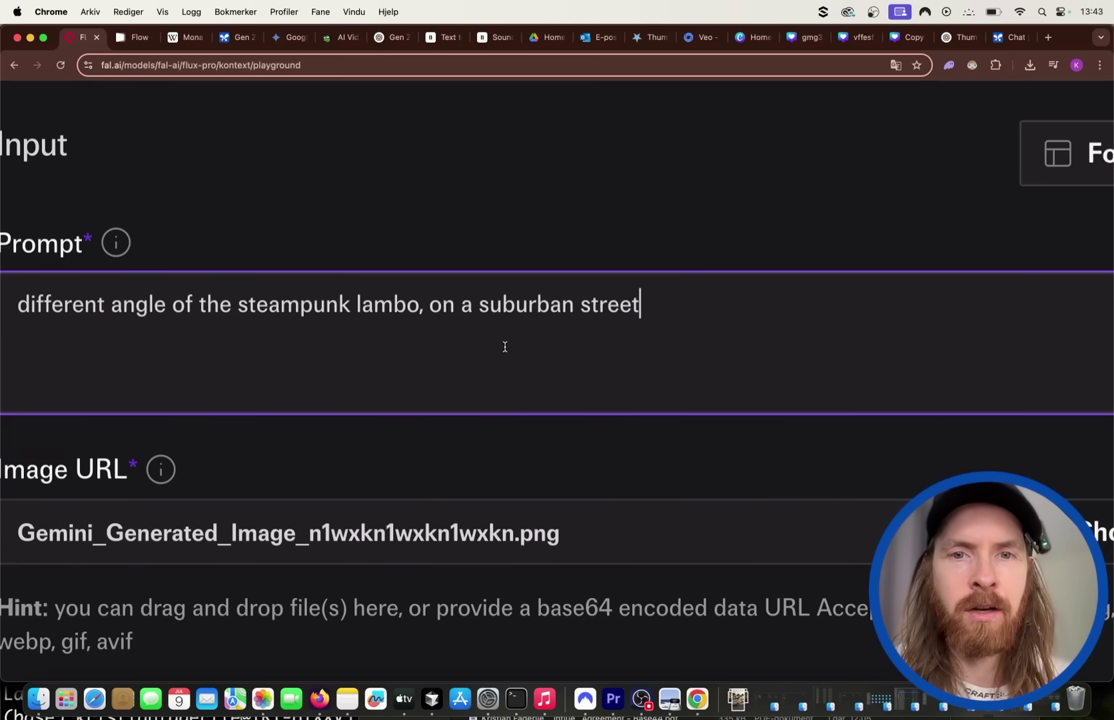
{"action": "key", "text": "super+minus"}
{"action": "key", "text": "super+minus"}
- Set the aspect ratio to 9:16 and generate the different-angle Lambo image
{"action": "scroll", "coordinate": [392, 435], "scroll_direction": "down", "scroll_amount": 6}
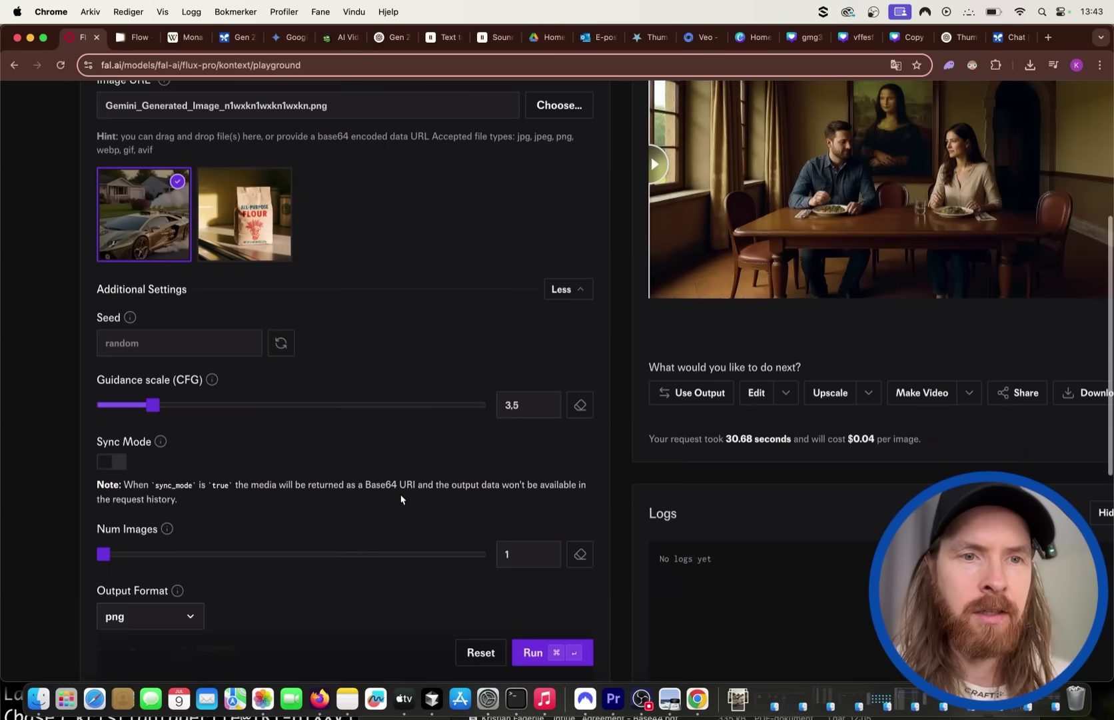
{"action": "scroll", "coordinate": [391, 437], "scroll_direction": "down", "scroll_amount": 2}
{"action": "left_click", "coordinate": [155, 431]}
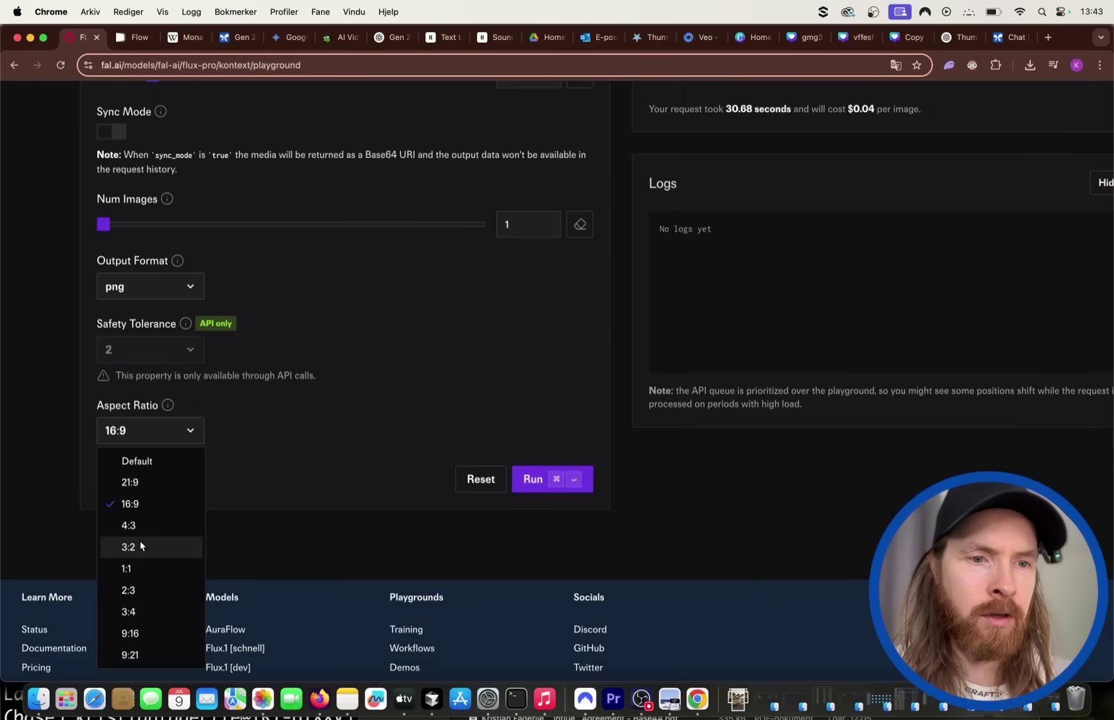
{"action": "left_click", "coordinate": [132, 633]}
{"action": "left_click", "coordinate": [537, 481]}
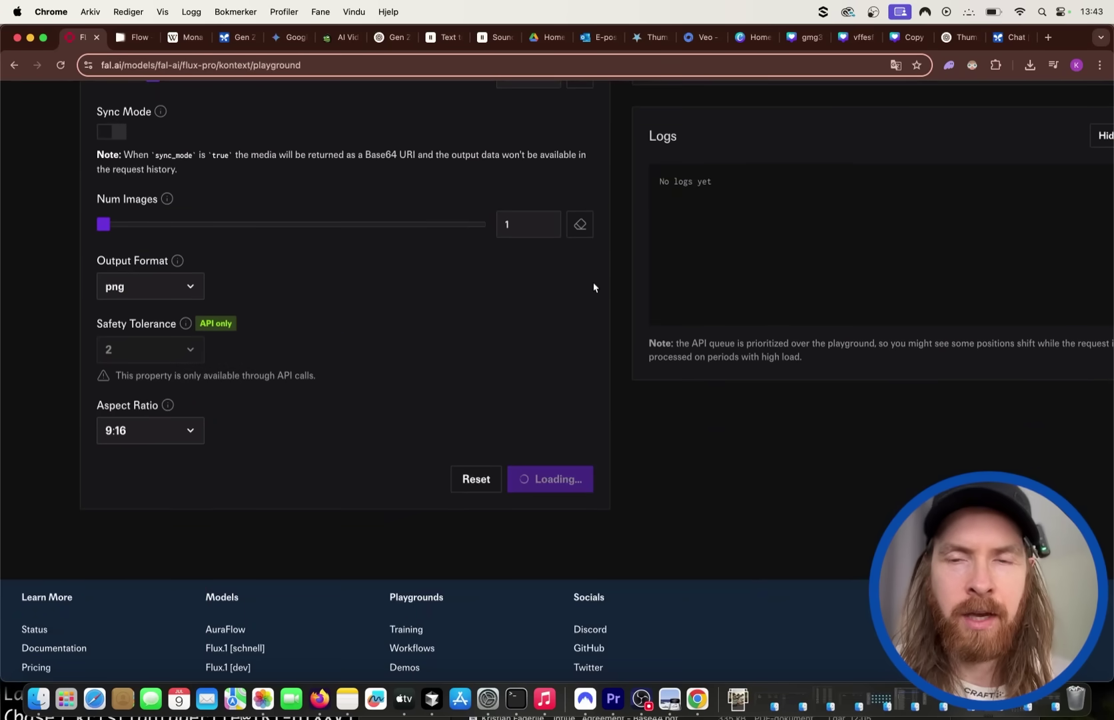
- Download the finished 9:16 suburban-street Lambo image as a PNG
{"action": "key", "text": "super+minus"}
{"action": "scroll", "coordinate": [592, 282], "scroll_direction": "up", "scroll_amount": 10}
{"action": "scroll", "coordinate": [593, 271], "scroll_direction": "down", "scroll_amount": 1}
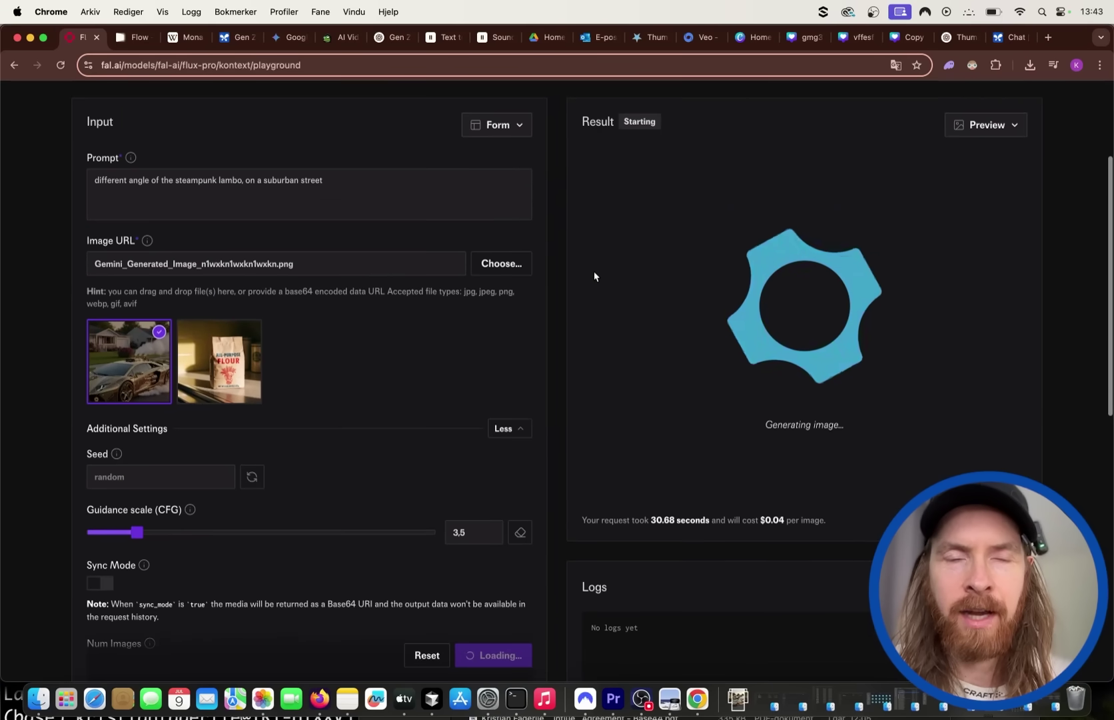
{"action": "scroll", "coordinate": [933, 366], "scroll_direction": "down", "scroll_amount": 5}
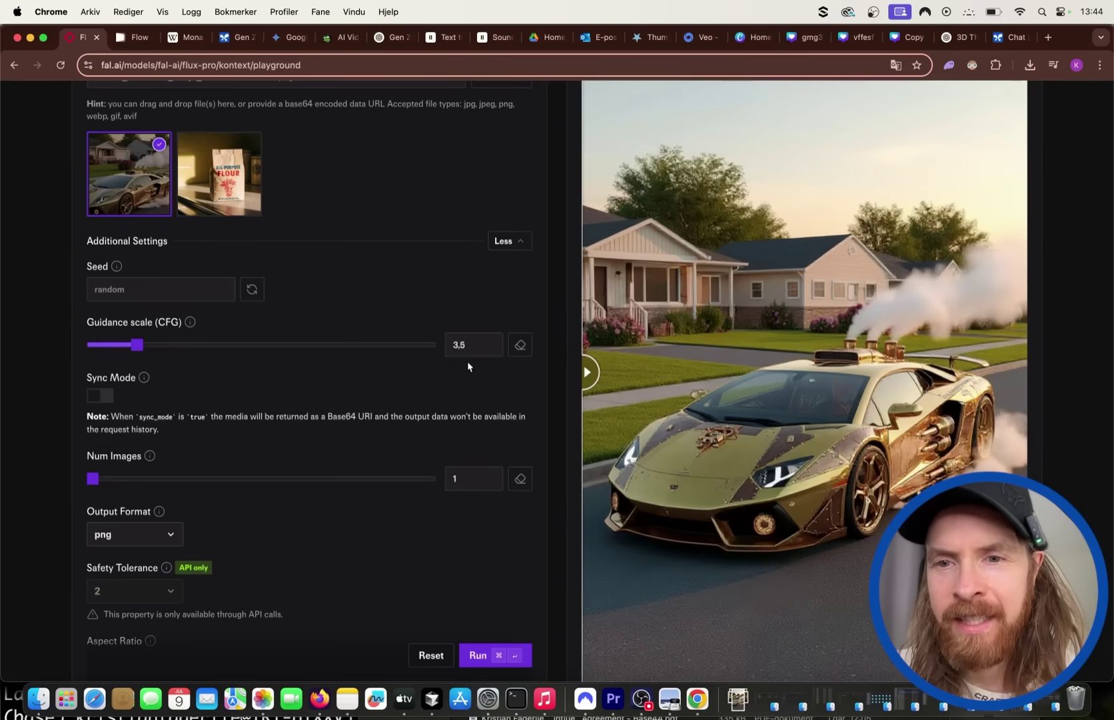
{"action": "scroll", "coordinate": [872, 391], "scroll_direction": "down", "scroll_amount": 5}
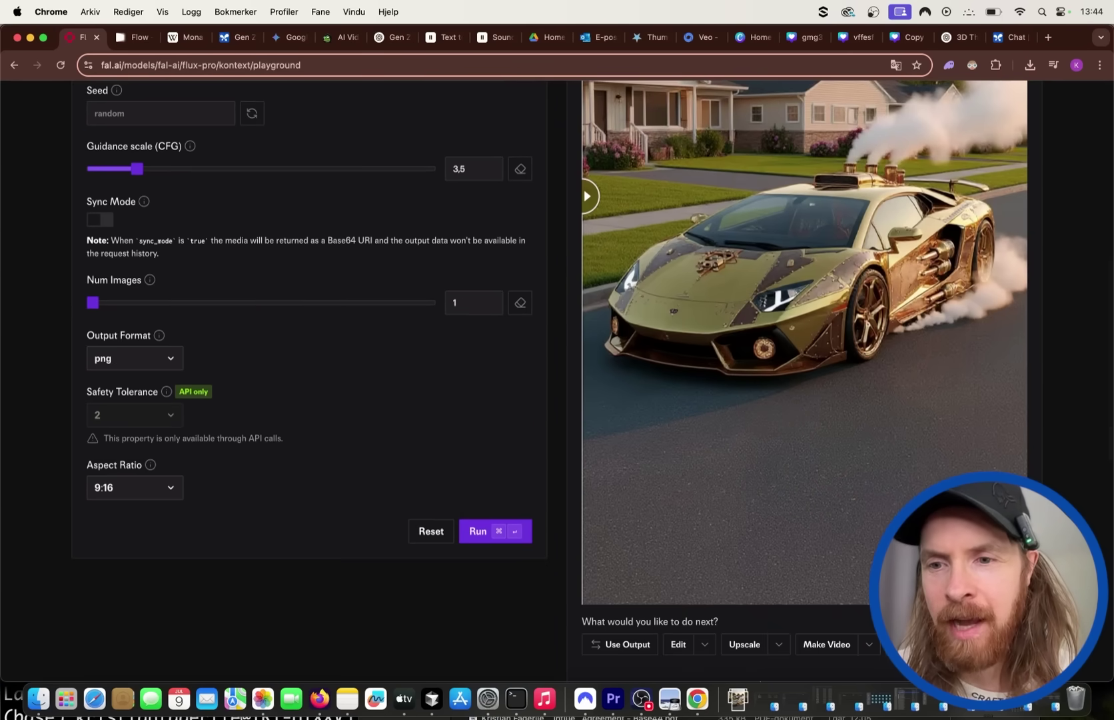
{"action": "left_click", "coordinate": [837, 400]}
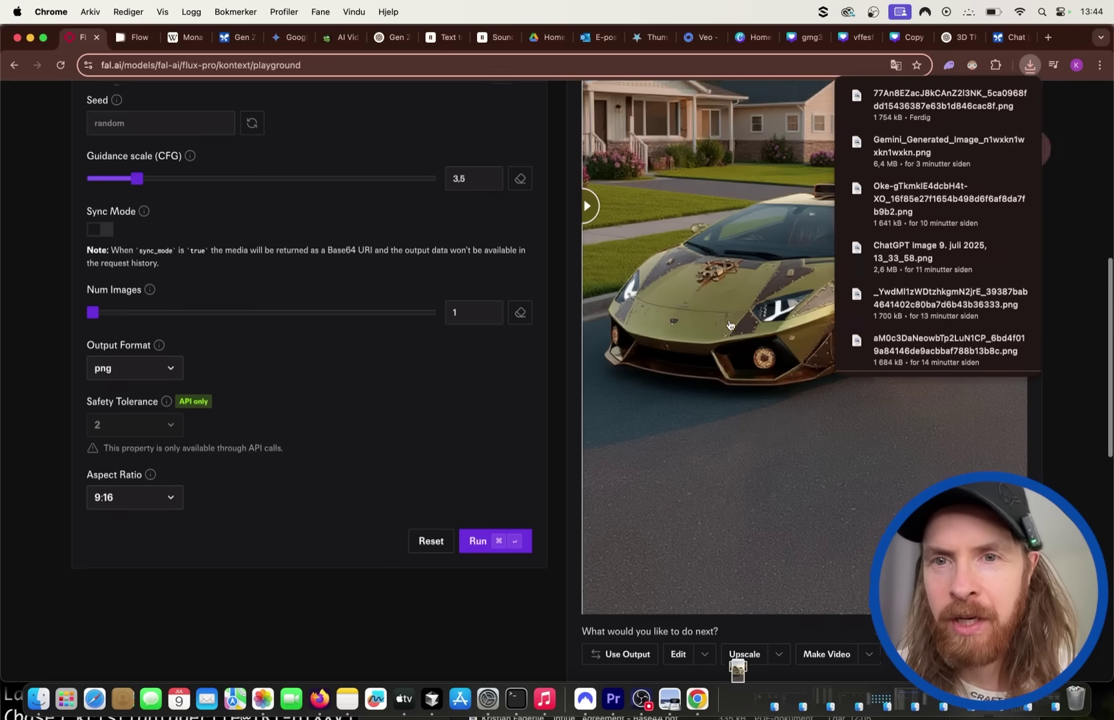
{"action": "scroll", "coordinate": [273, 301], "scroll_direction": "up", "scroll_amount": 8}
{"action": "scroll", "coordinate": [200, 163], "scroll_direction": "up", "scroll_amount": 3}
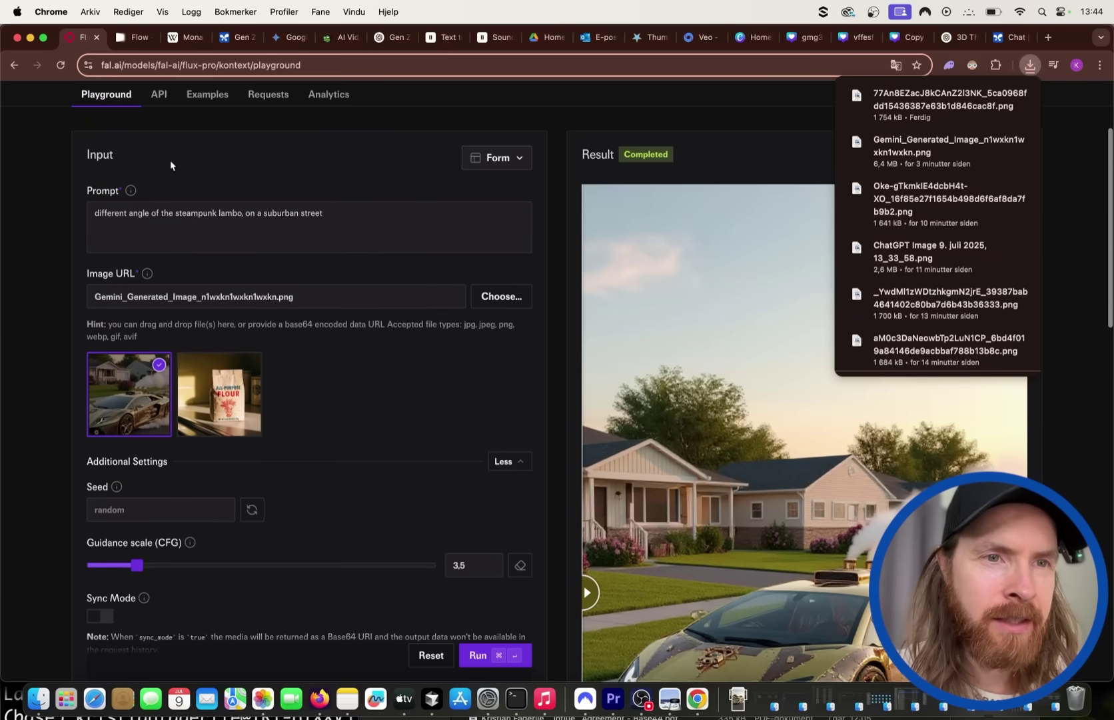
- Add 'from behind,' to the Lambo prompt, regenerate, and return to the Flow project
{"action": "left_click", "coordinate": [151, 214]}
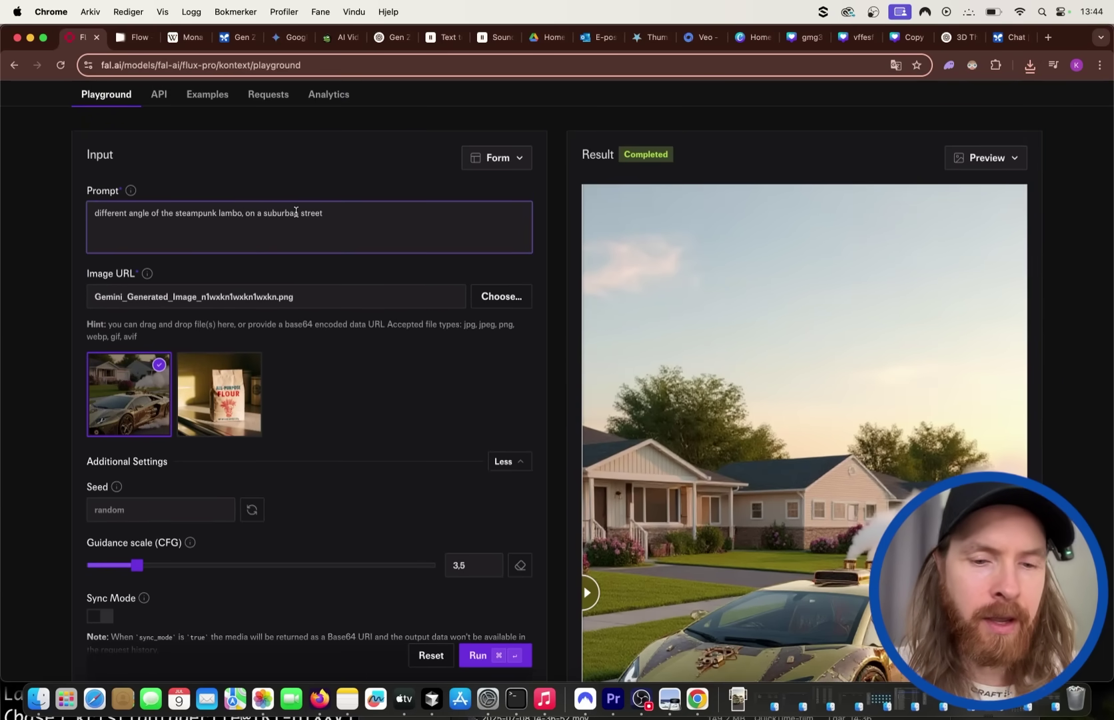
{"action": "type", "text": "from behind"}
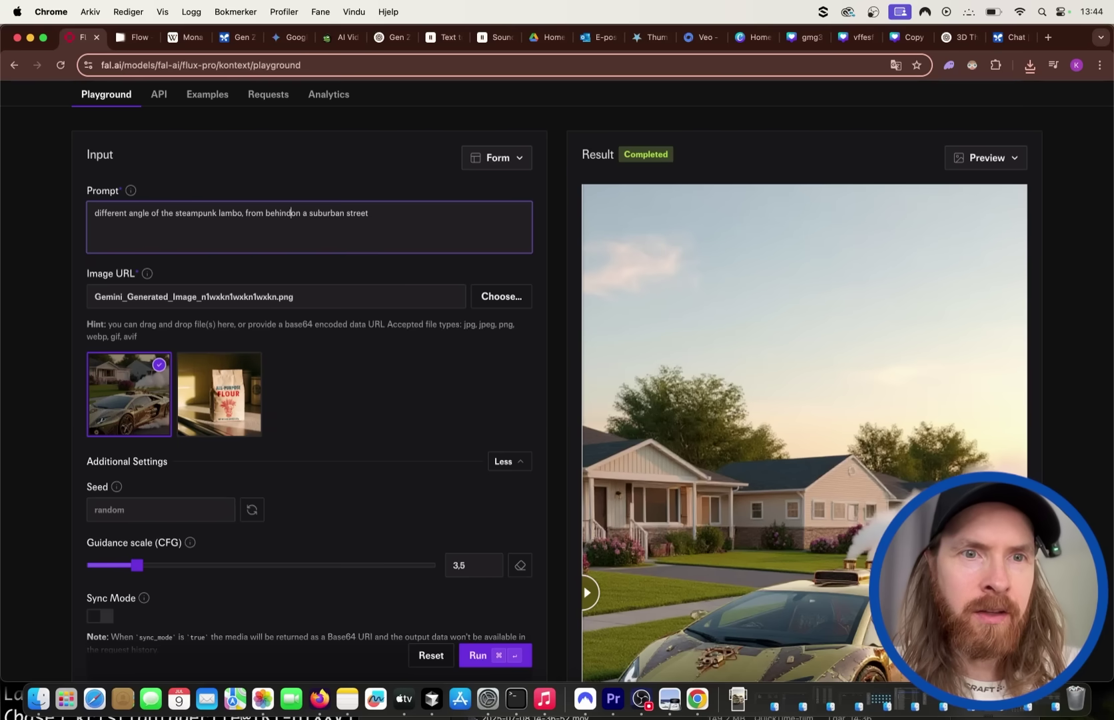
{"action": "type", "text": ","}
{"action": "left_click", "coordinate": [477, 656]}
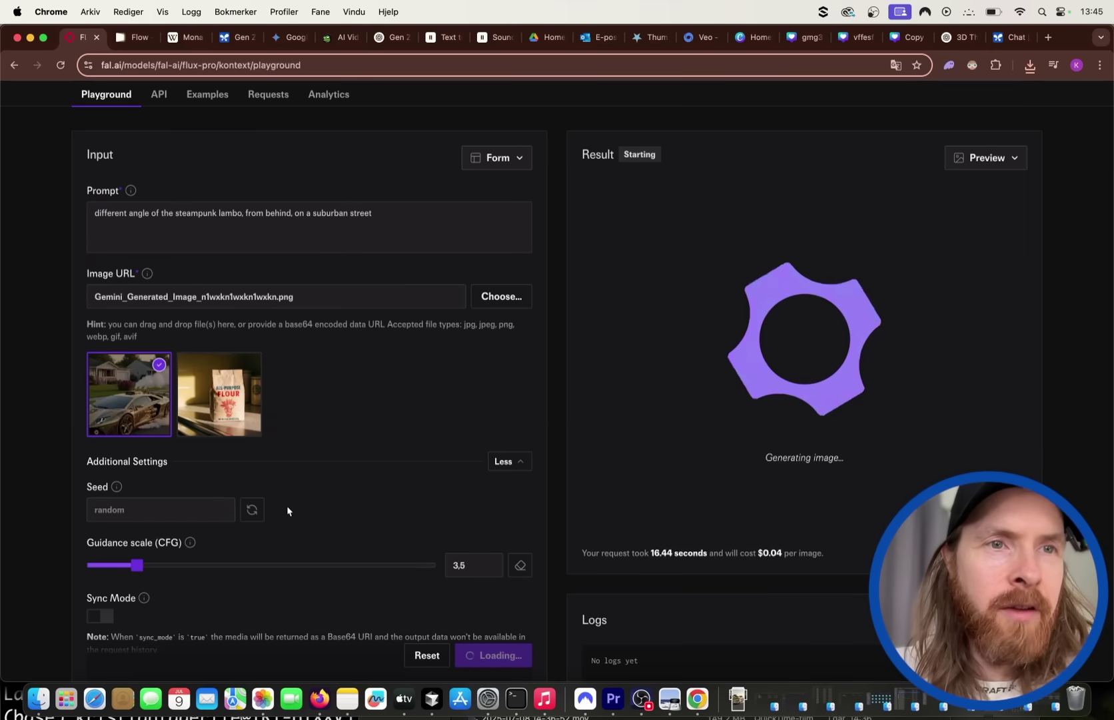
{"action": "left_click", "coordinate": [141, 42]}
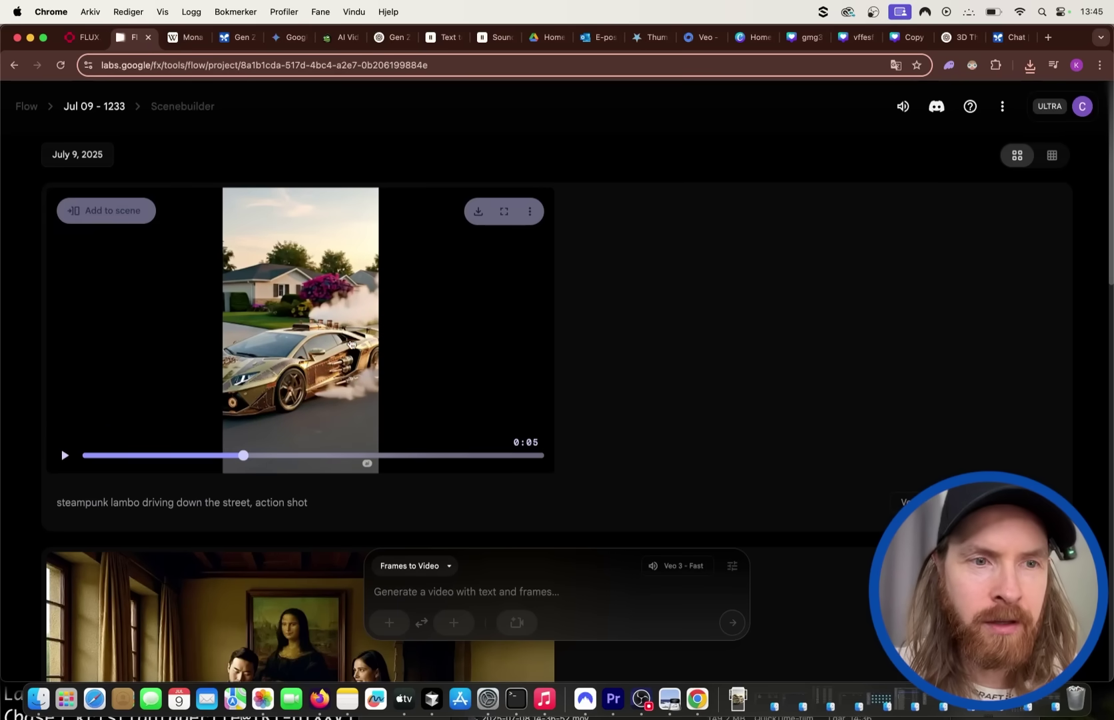
- Upload the newest gold Lambo PNG from Nedlastinger as a Frames to Video frame
{"action": "left_click", "coordinate": [390, 624]}
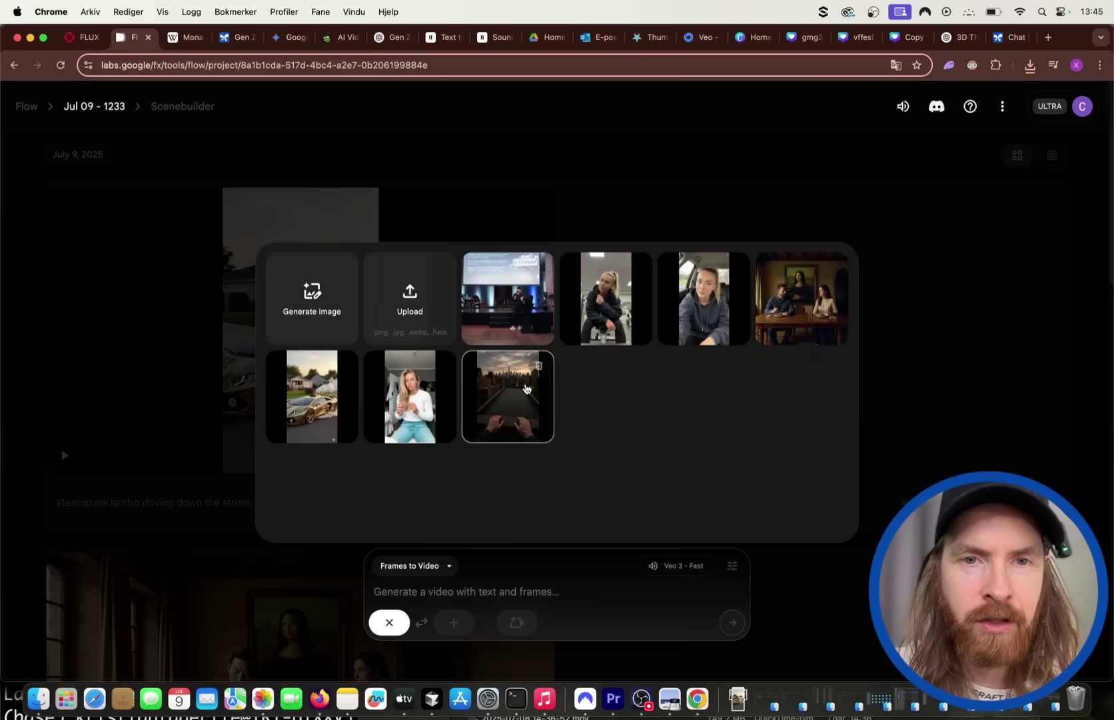
{"action": "left_click", "coordinate": [409, 298]}
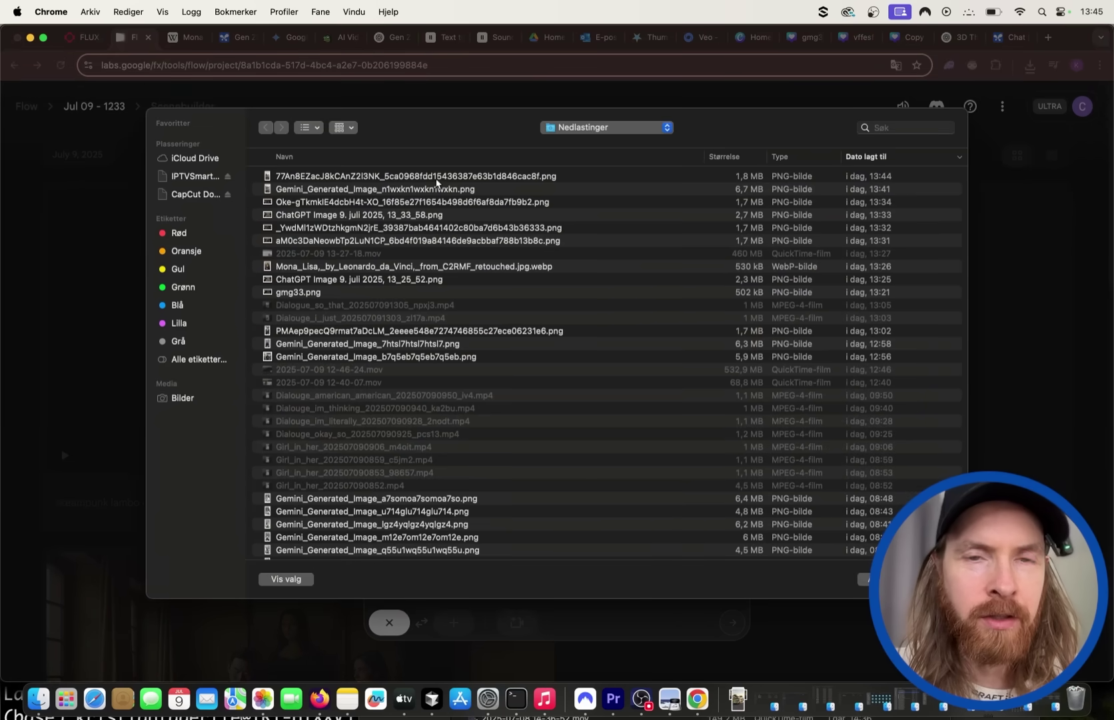
{"action": "double_click", "coordinate": [436, 177]}
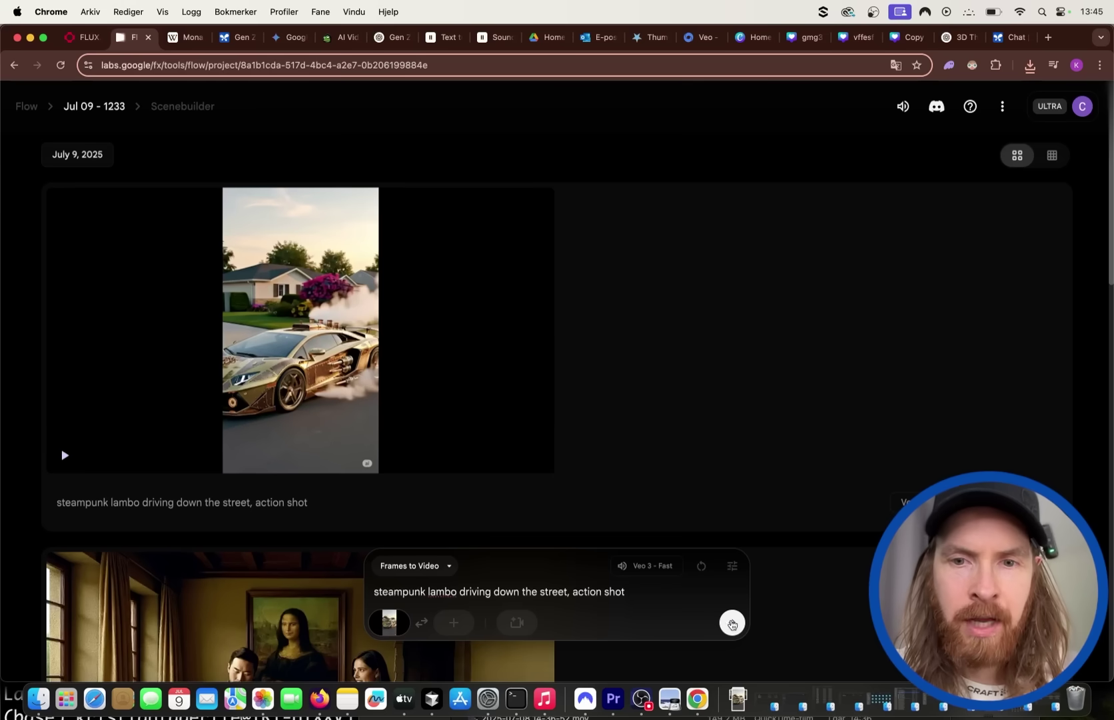
{"action": "left_click", "coordinate": [732, 622]}
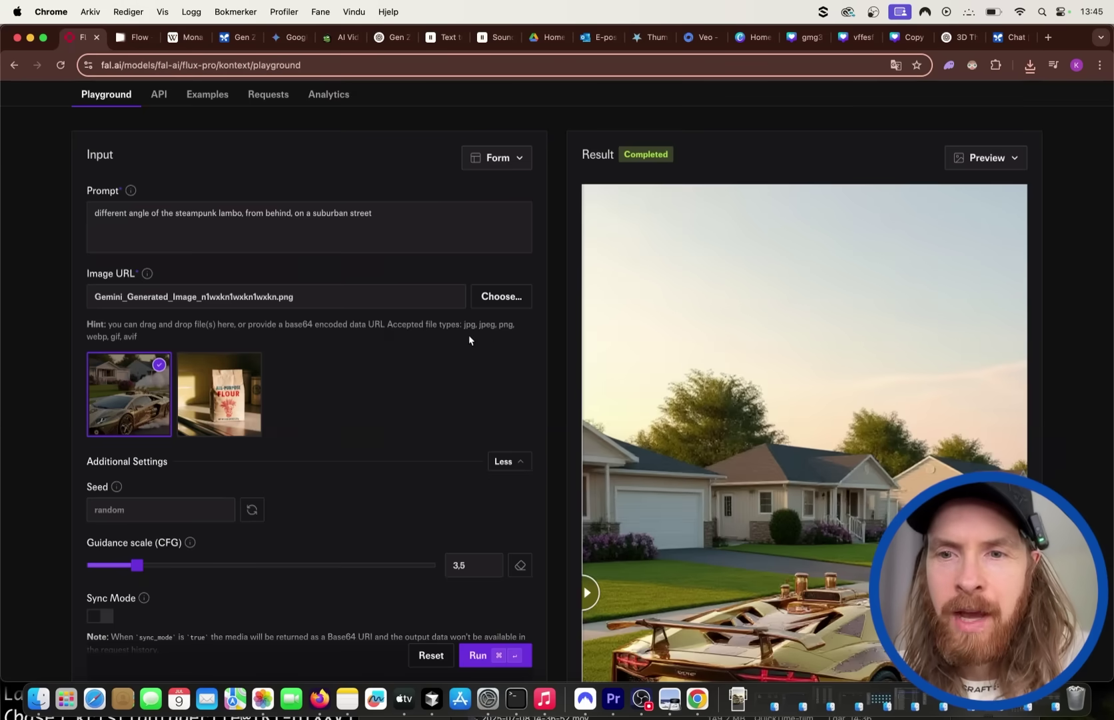
- Review the 9:16 rear-view Lambo result and its settings, then return to Google Flow
{"action": "scroll", "coordinate": [733, 382], "scroll_direction": "down", "scroll_amount": 10}
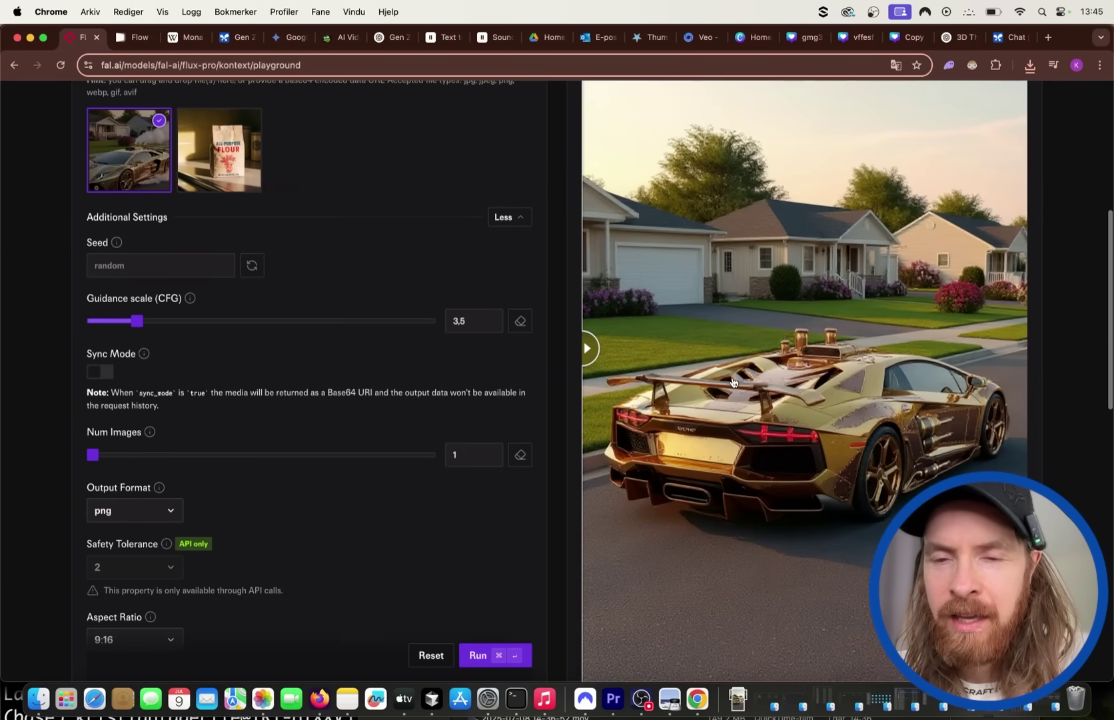
{"action": "scroll", "coordinate": [751, 350], "scroll_direction": "up", "scroll_amount": 3}
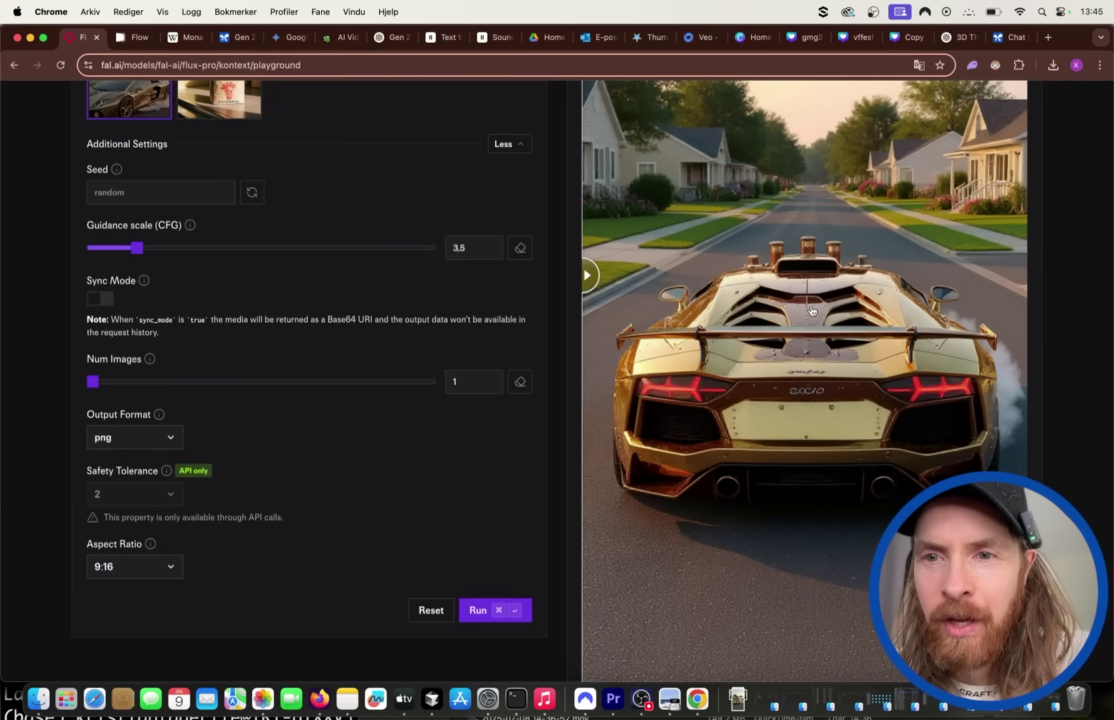
{"action": "scroll", "coordinate": [847, 293], "scroll_direction": "up", "scroll_amount": 2}
{"action": "scroll", "coordinate": [819, 306], "scroll_direction": "down", "scroll_amount": 3}
{"action": "scroll", "coordinate": [812, 312], "scroll_direction": "down", "scroll_amount": 2}
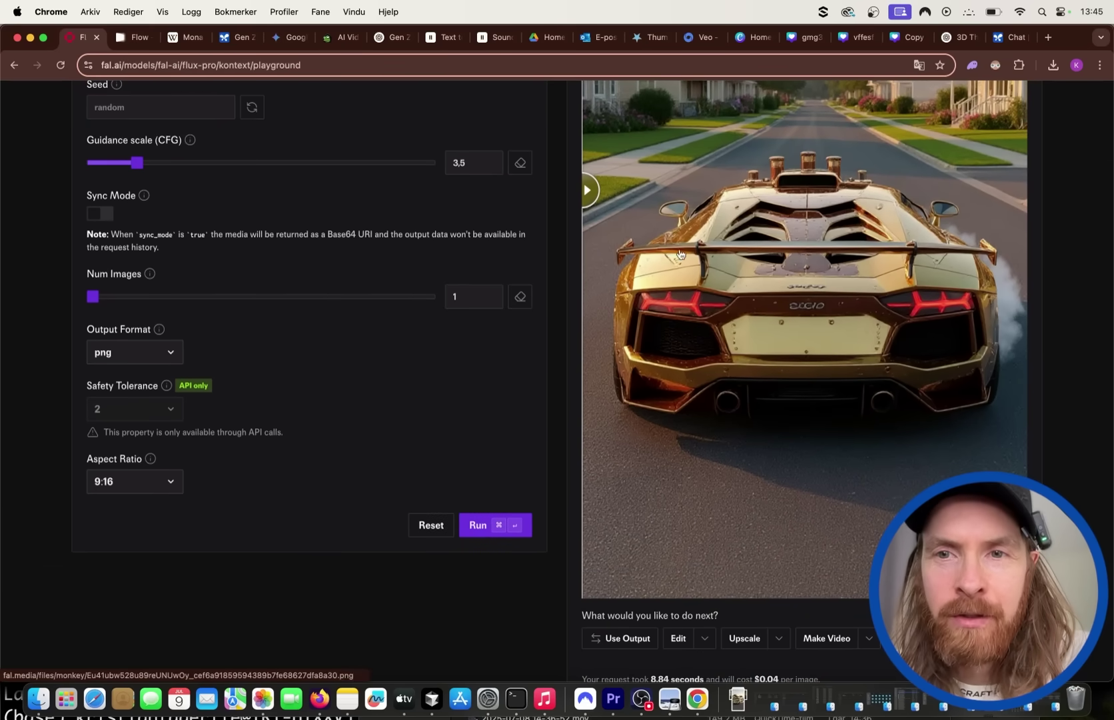
{"action": "key", "text": "ctrl+Tab"}
- Upload another gold Lambo PNG as the frame for a new video
{"action": "left_click", "coordinate": [389, 622]}
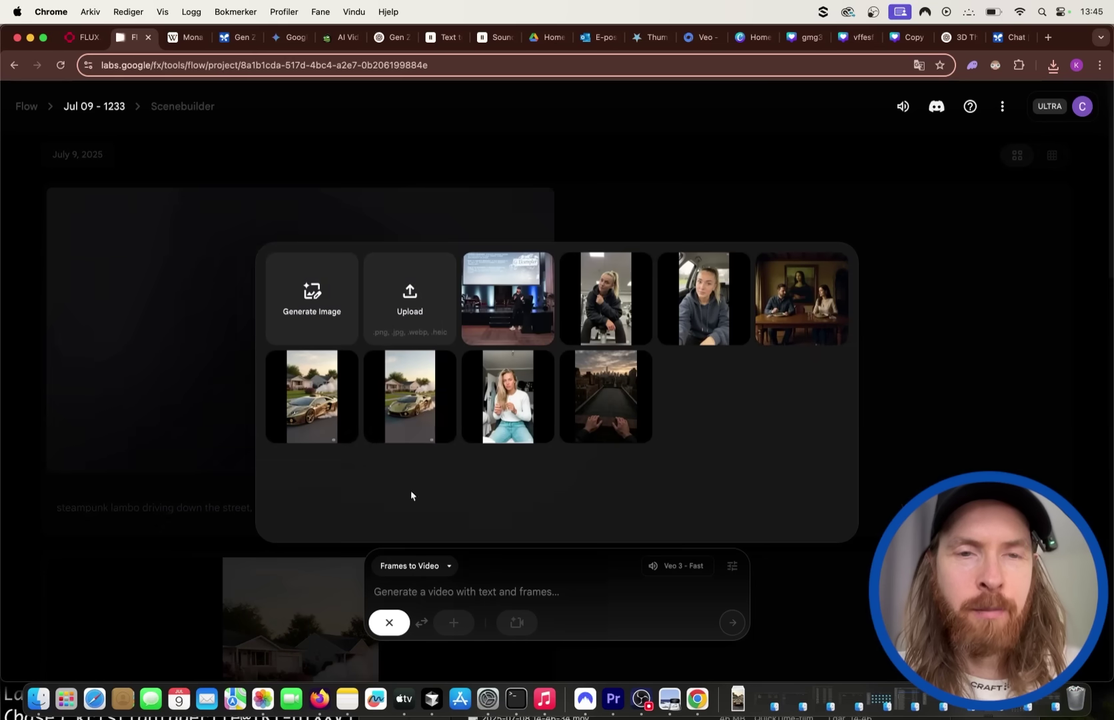
{"action": "left_click", "coordinate": [428, 316]}
{"action": "double_click", "coordinate": [447, 169]}
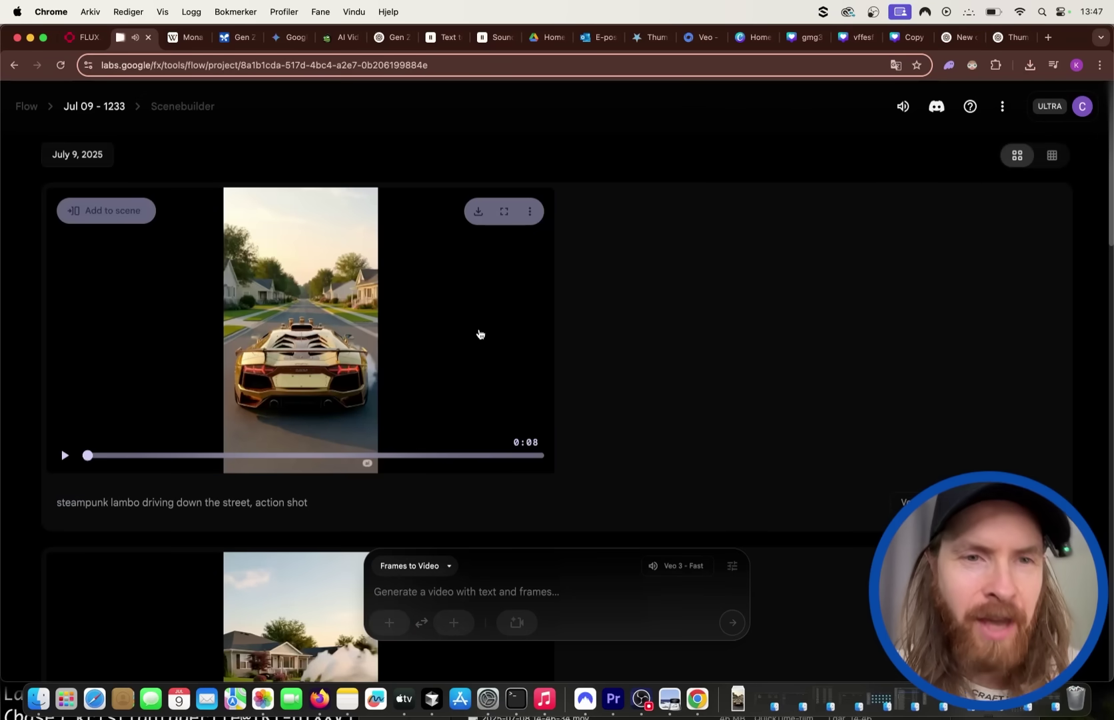
- Find the finished steampunk Lambo clip and play it full screen
{"action": "scroll", "coordinate": [478, 332], "scroll_direction": "down", "scroll_amount": 8}
{"action": "scroll", "coordinate": [479, 333], "scroll_direction": "down", "scroll_amount": 4}
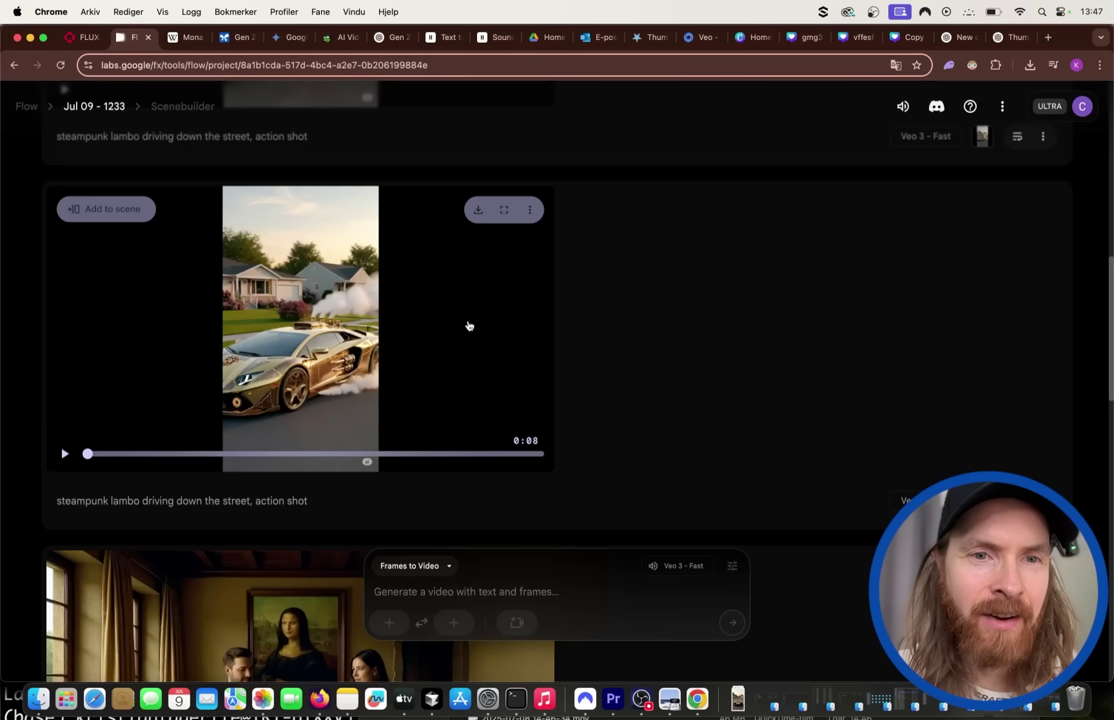
{"action": "scroll", "coordinate": [468, 326], "scroll_direction": "up", "scroll_amount": 5}
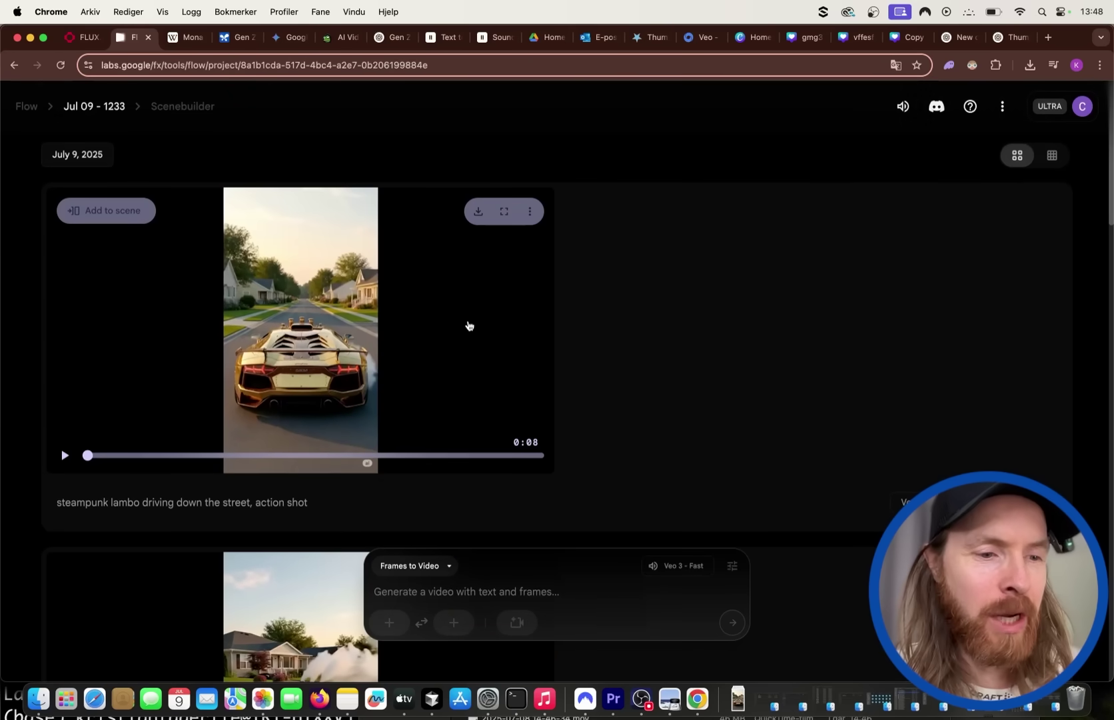
{"action": "left_click", "coordinate": [469, 325]}
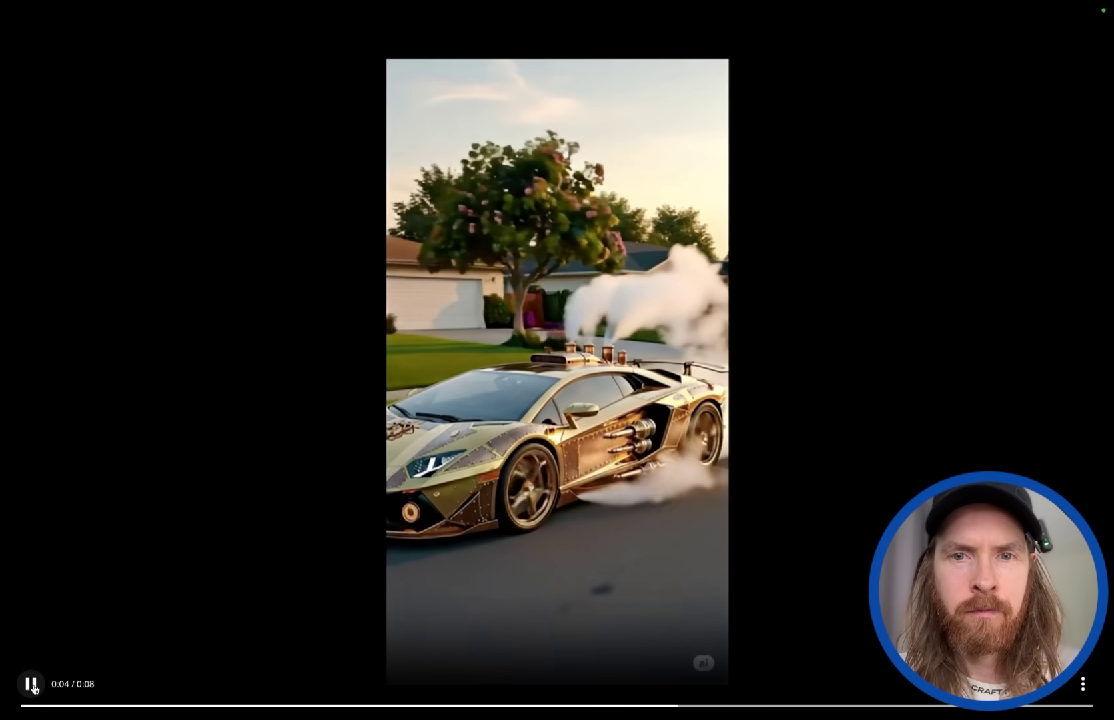
- Watch the side-view Lambo clip full screen, then exit to the project page
{"action": "key", "text": "Escape"}
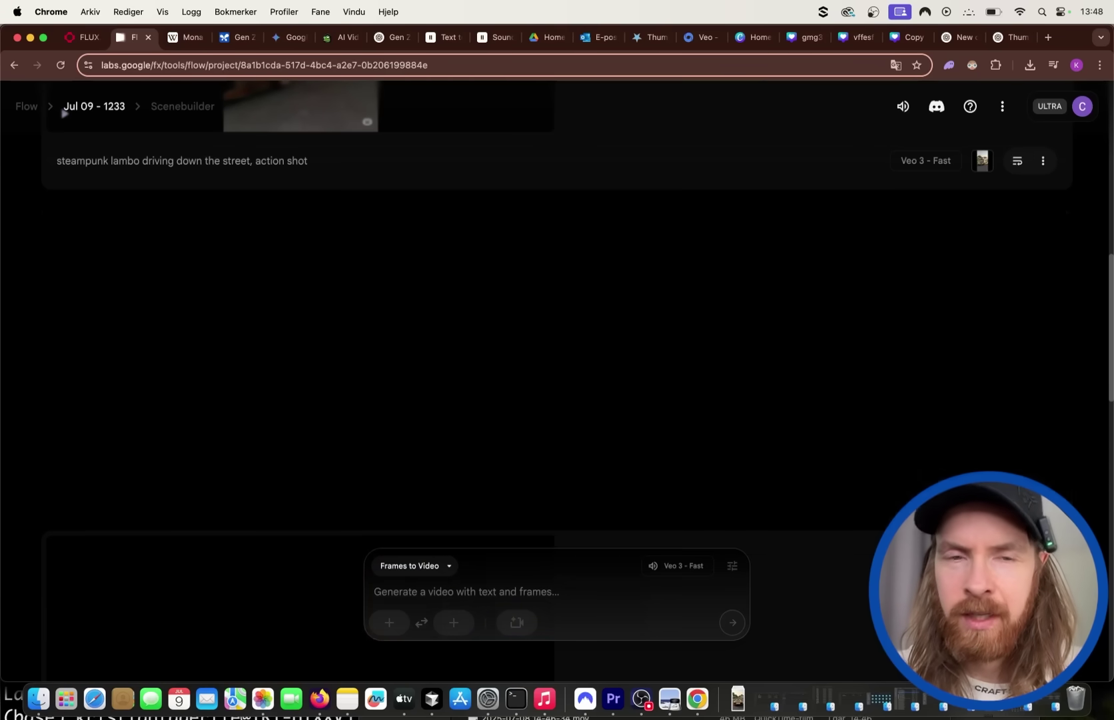
{"action": "scroll", "coordinate": [444, 282], "scroll_direction": "down", "scroll_amount": 2}
{"action": "scroll", "coordinate": [503, 166], "scroll_direction": "up", "scroll_amount": 2}
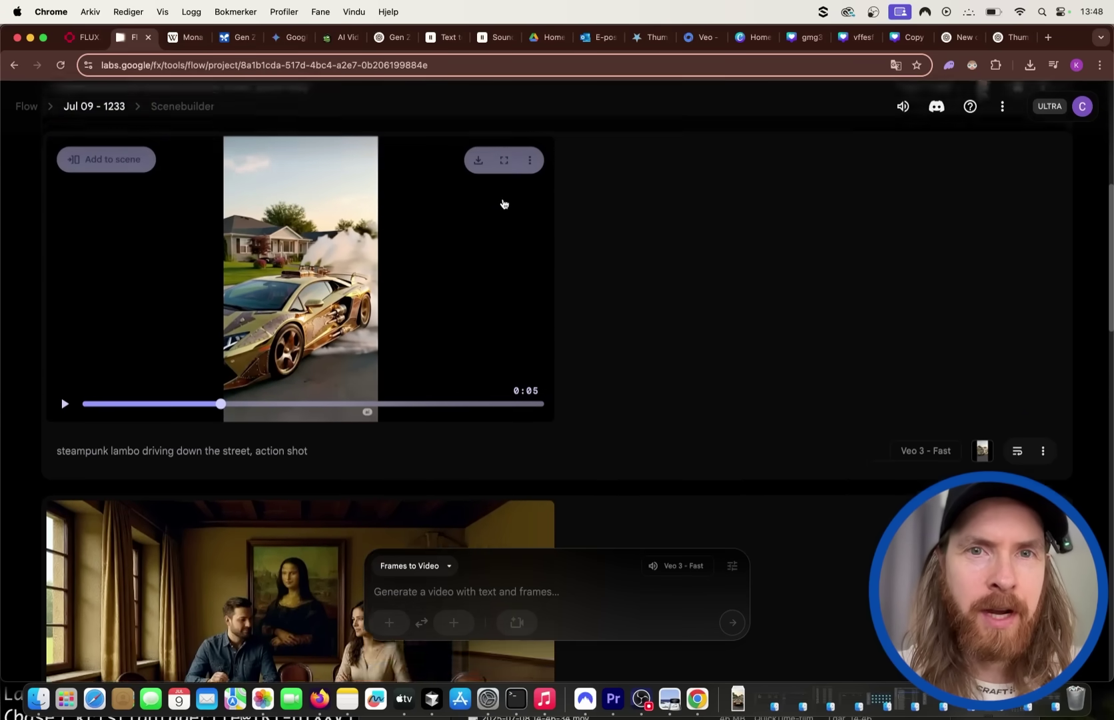
{"action": "left_click", "coordinate": [504, 221]}
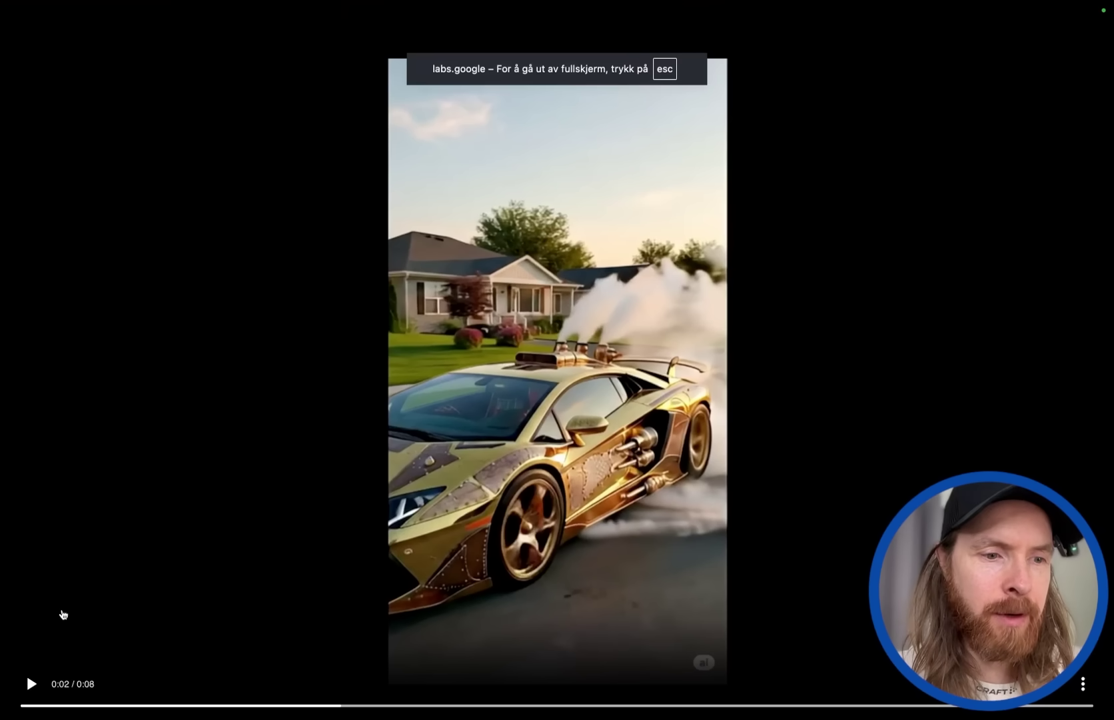
{"action": "left_click", "coordinate": [30, 684]}
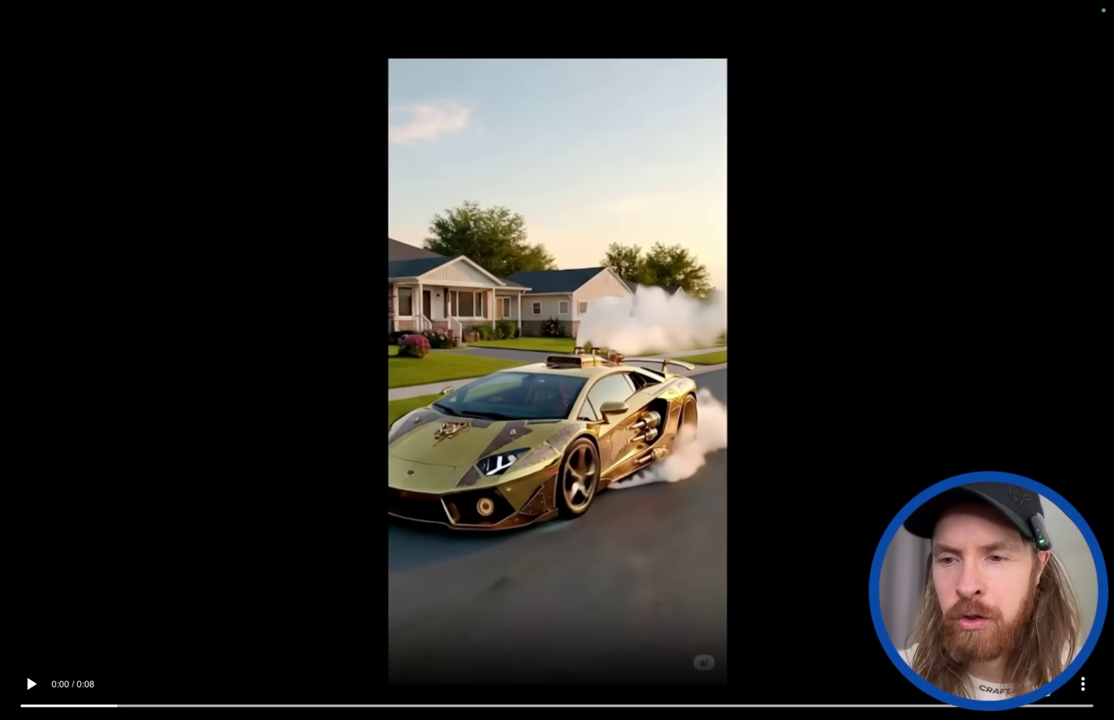
{"action": "key", "text": "Escape"}
- Play the rear-view Lambo clip full screen, pause near 0:07, and exit
{"action": "scroll", "coordinate": [595, 337], "scroll_direction": "up", "scroll_amount": 5}
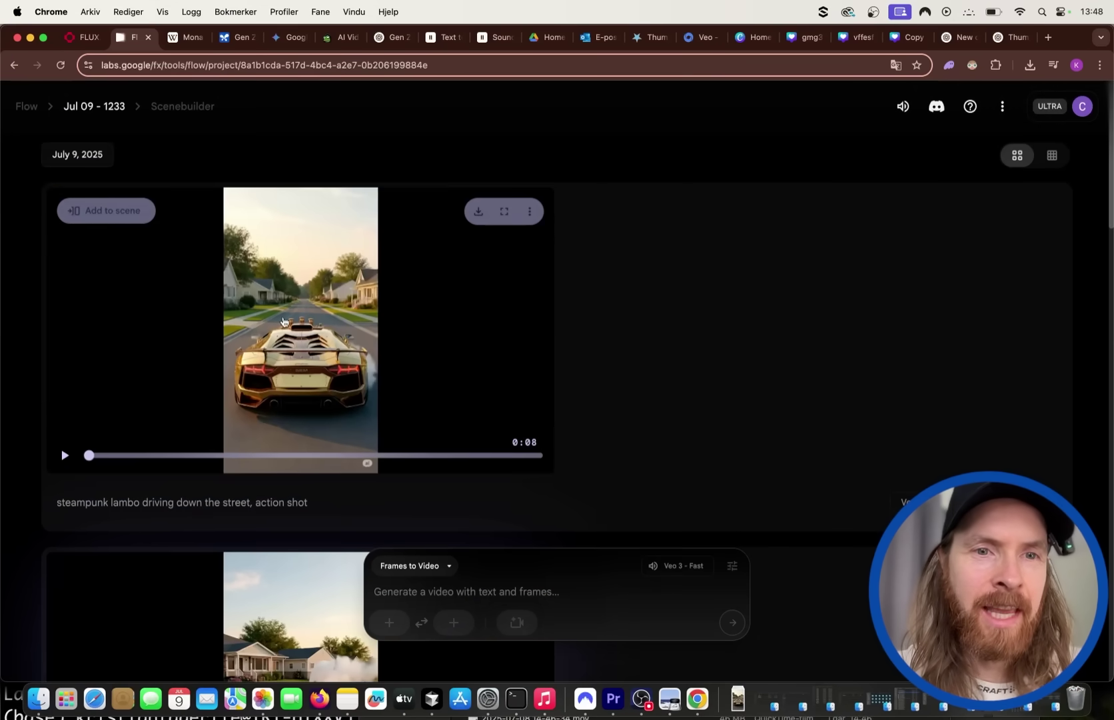
{"action": "left_click", "coordinate": [505, 211]}
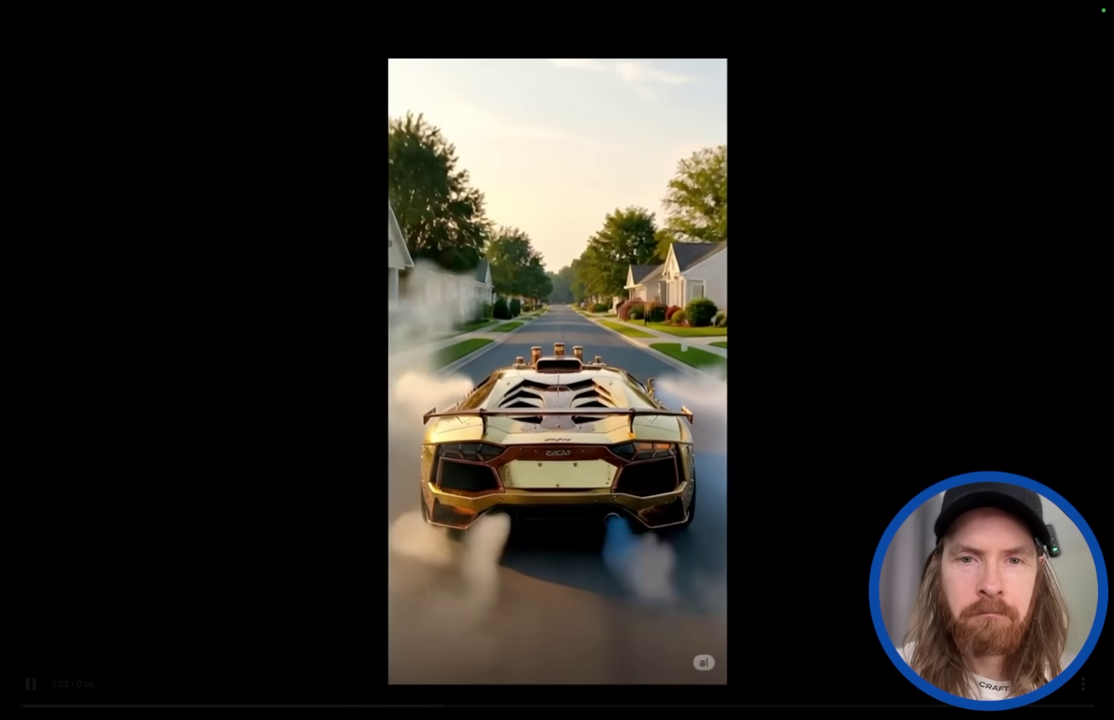
{"action": "mouse_move", "coordinate": [8, 555]}
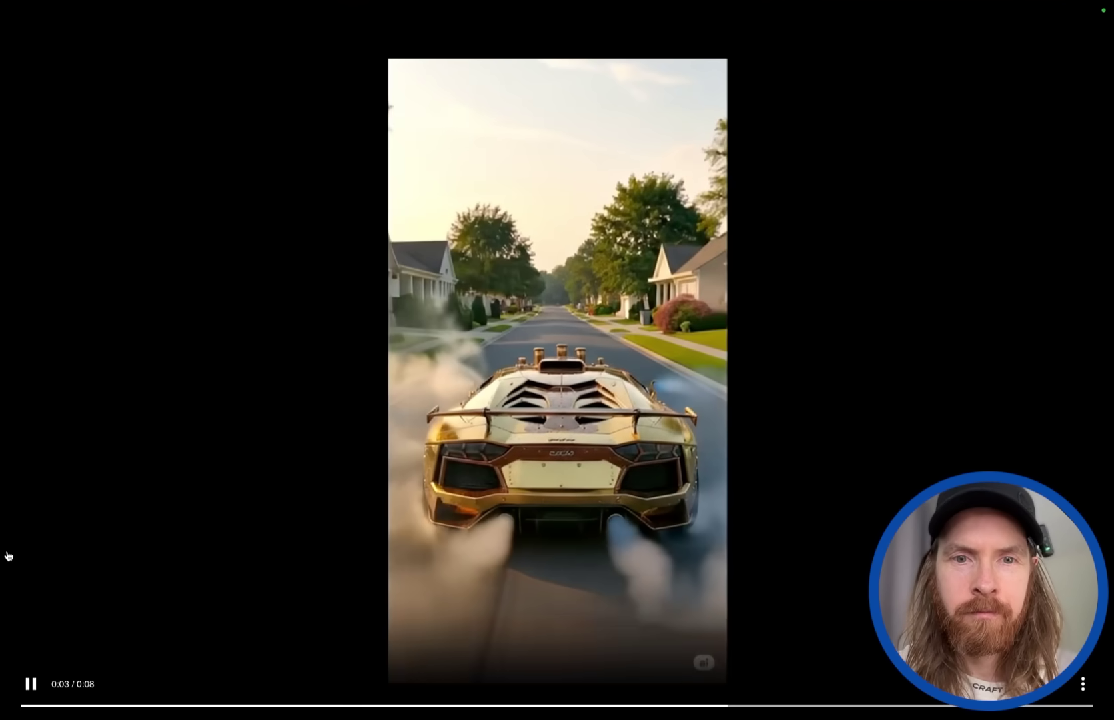
{"action": "left_click", "coordinate": [32, 688]}
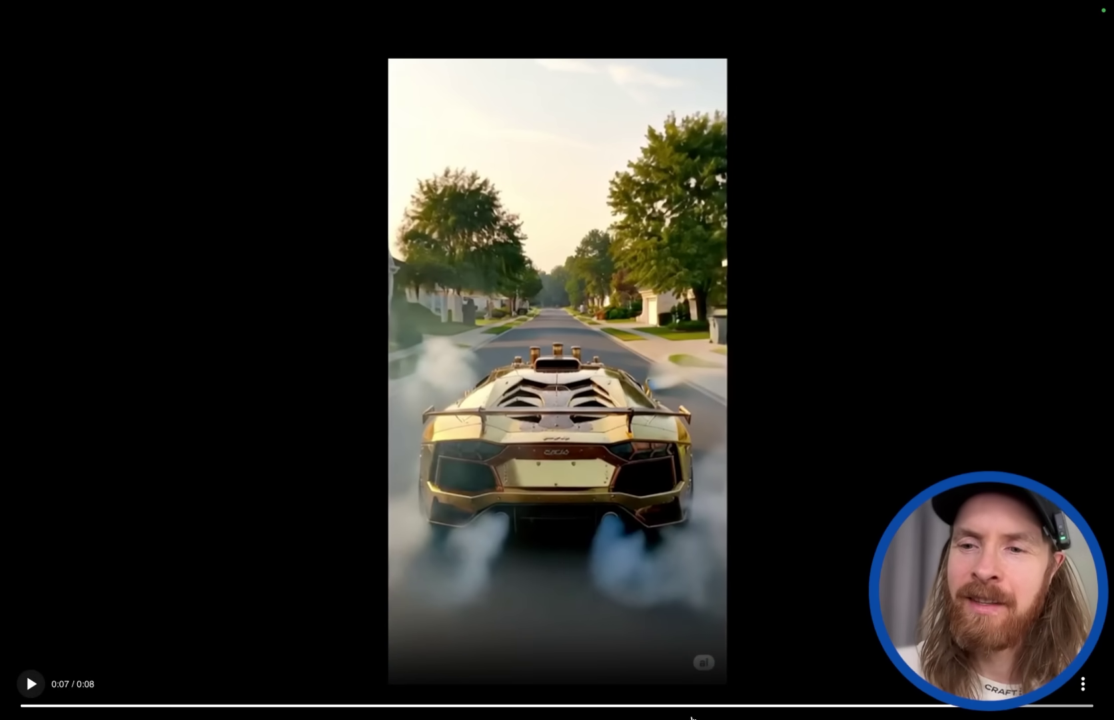
{"action": "key", "text": "Escape"}
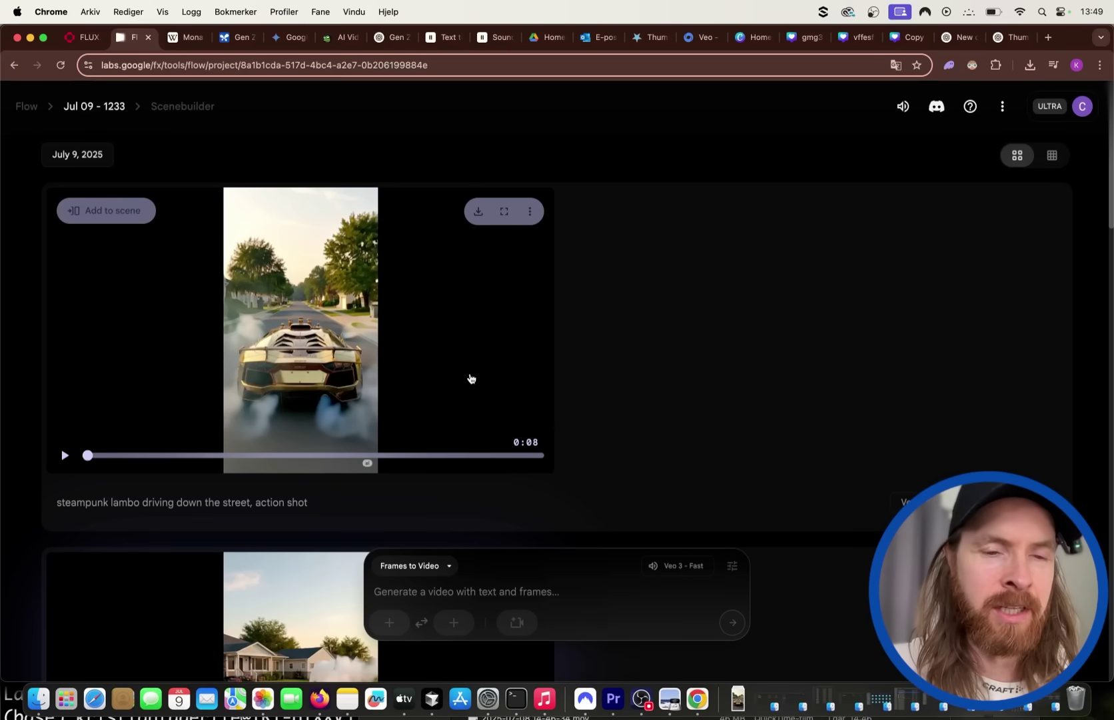
{"action": "scroll", "coordinate": [470, 377], "scroll_direction": "down", "scroll_amount": 5}
{"action": "scroll", "coordinate": [469, 378], "scroll_direction": "up", "scroll_amount": 5}
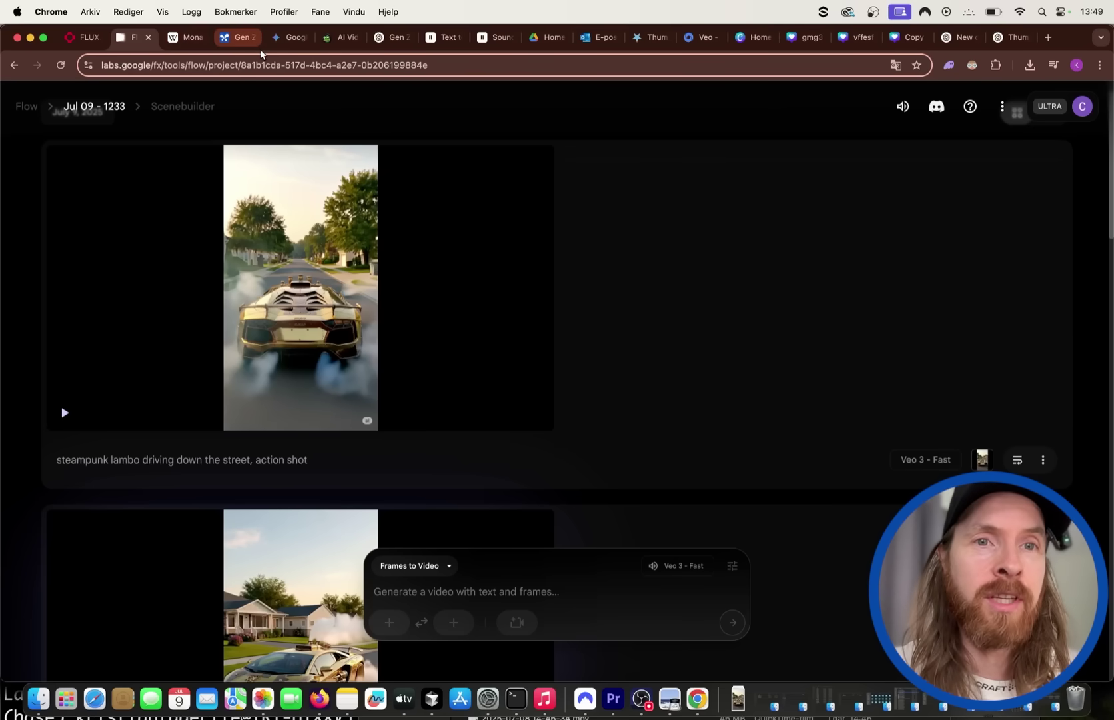
{"action": "left_click", "coordinate": [90, 40]}
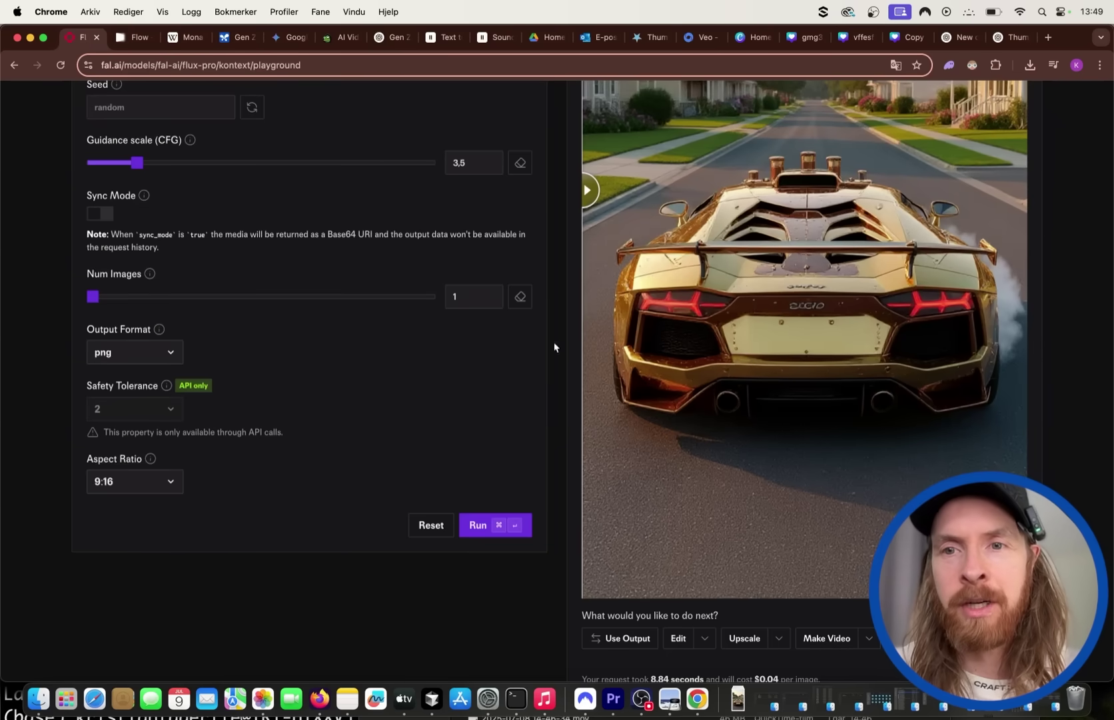
{"action": "scroll", "coordinate": [580, 342], "scroll_direction": "up", "scroll_amount": 5}
{"action": "scroll", "coordinate": [579, 342], "scroll_direction": "up", "scroll_amount": 4}
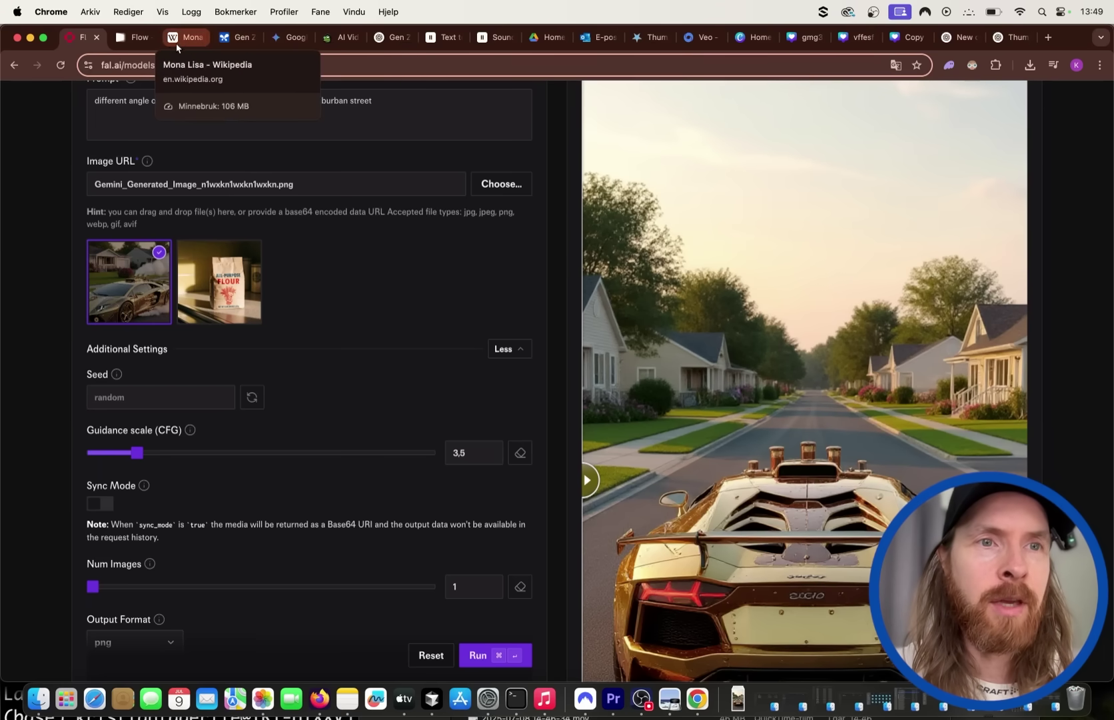
{"action": "left_click", "coordinate": [133, 37]}
{"action": "scroll", "coordinate": [398, 422], "scroll_direction": "down", "scroll_amount": 3}
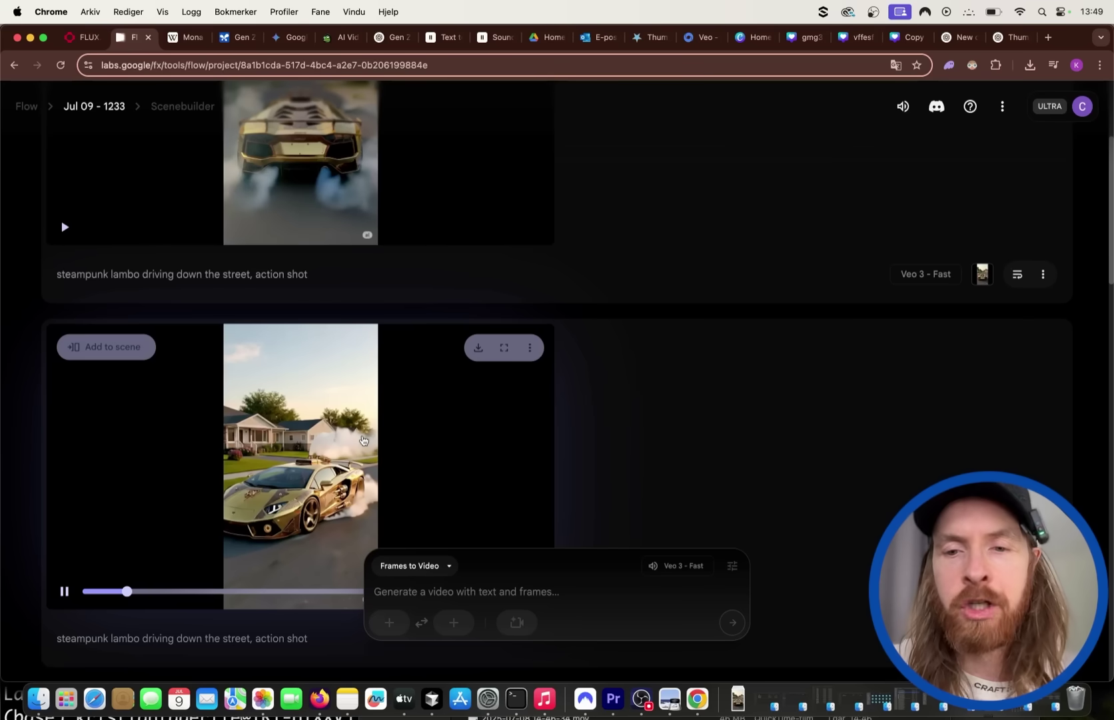
- Show the theaivideocourse.com homepage in its browser tab
{"action": "left_click", "coordinate": [340, 38]}
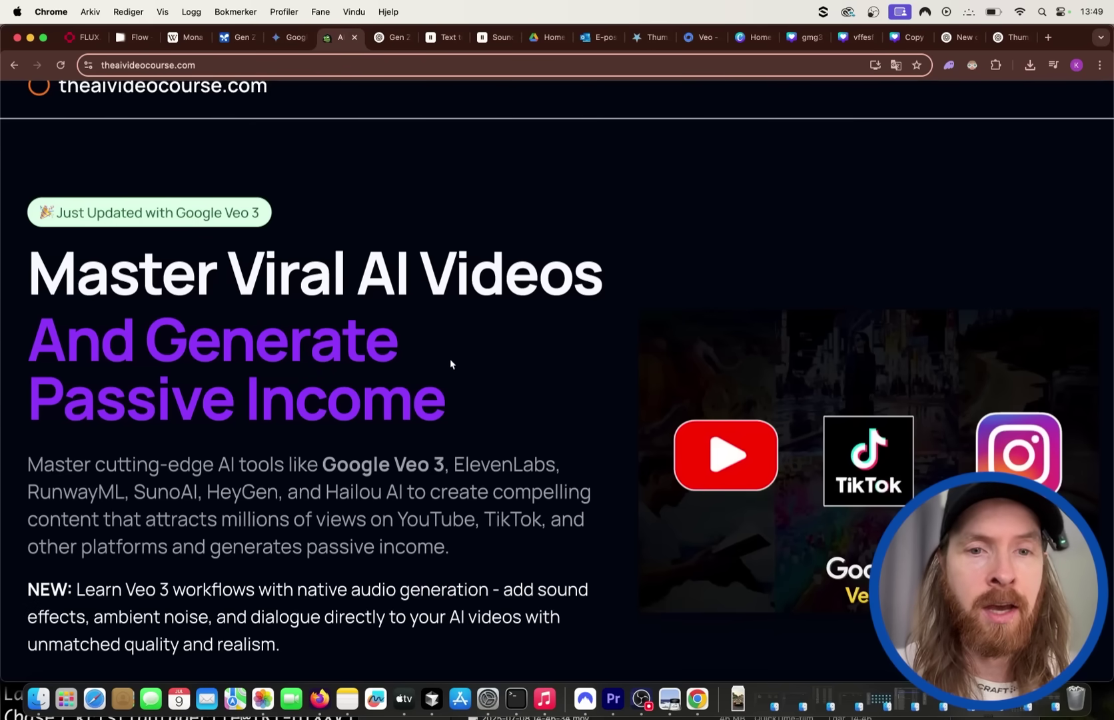
{"action": "scroll", "coordinate": [480, 356], "scroll_direction": "up", "scroll_amount": 1}
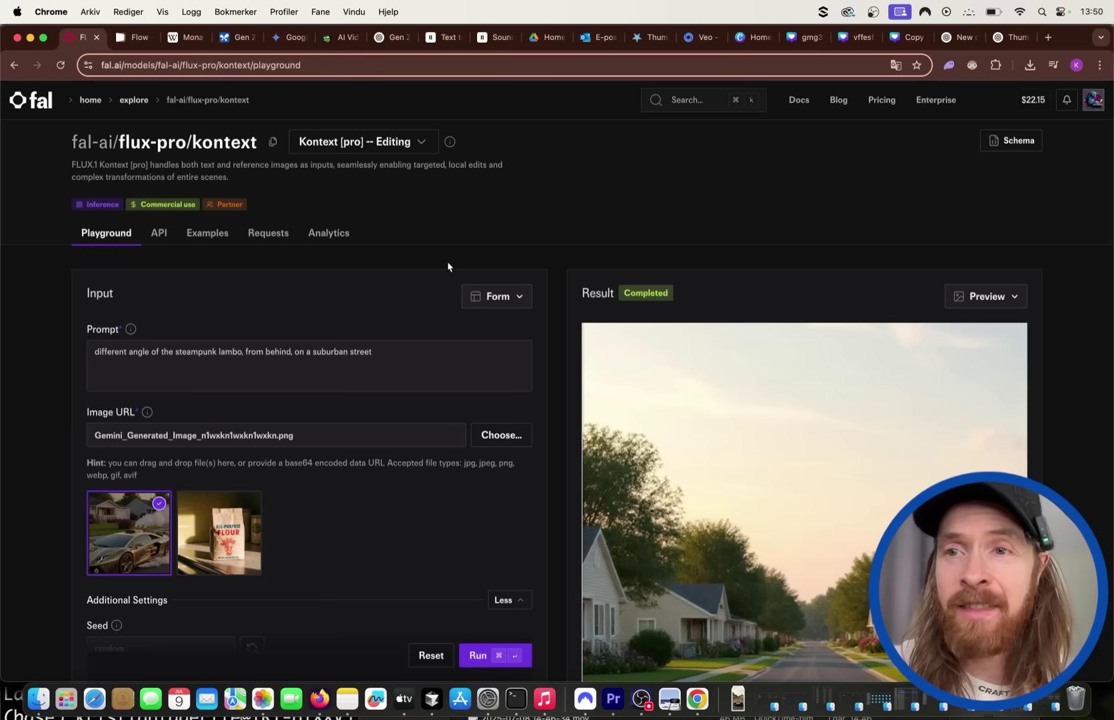